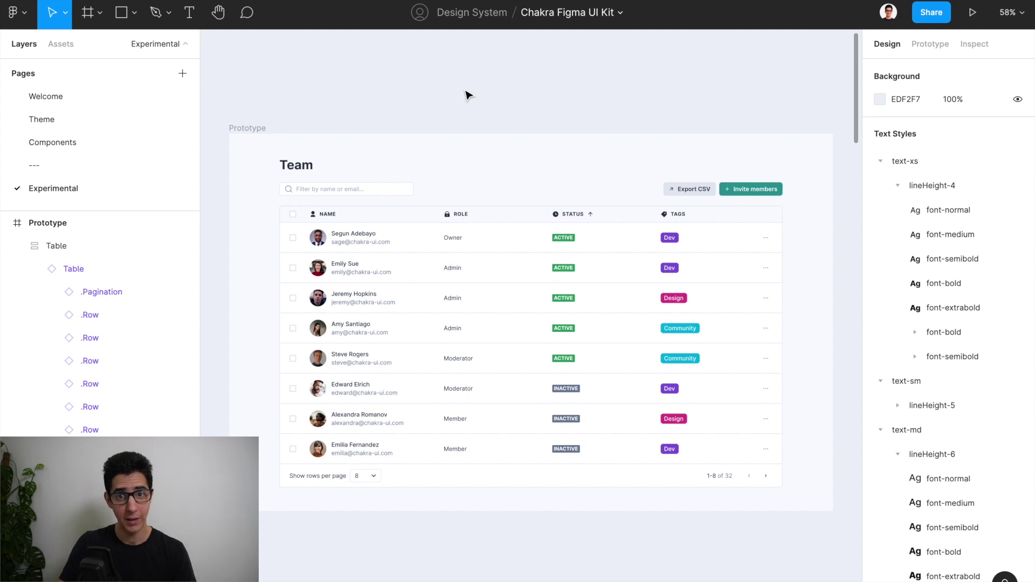
Try widening the Team table's outer frame, and undo the resize
{"action": "left_click", "coordinate": [522, 278]}
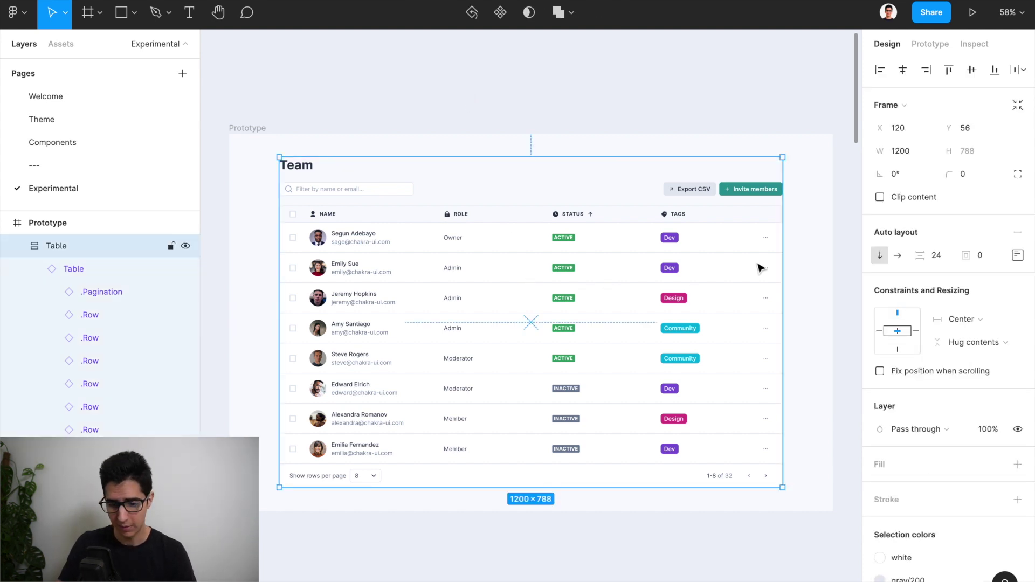
{"action": "left_click_drag", "start_coordinate": [782, 262], "coordinate": [834, 285]}
{"action": "key", "text": "ctrl+z"}
Switch the nested Table component's Role, Status, Tags and Pagination properties off and back on
{"action": "double_click", "coordinate": [604, 283]}
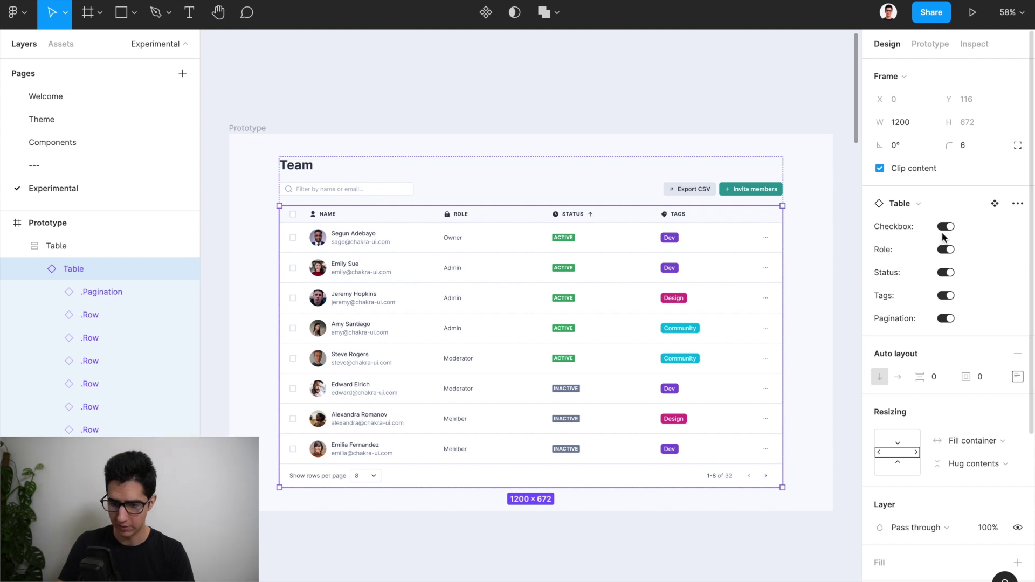
{"action": "left_click", "coordinate": [946, 250]}
{"action": "left_click", "coordinate": [947, 251]}
{"action": "left_click", "coordinate": [946, 273]}
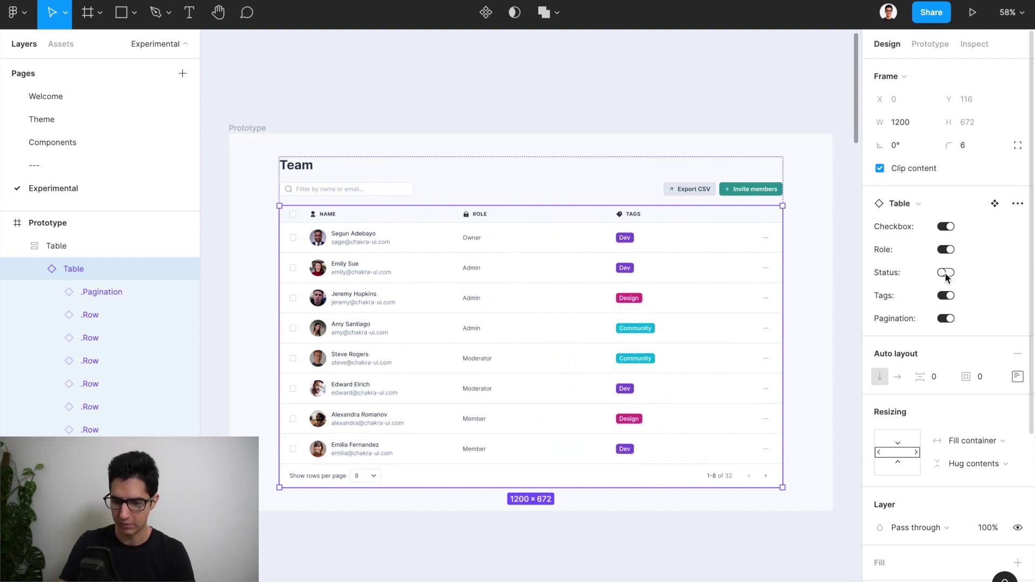
{"action": "left_click", "coordinate": [947, 250]}
{"action": "left_click", "coordinate": [946, 250]}
{"action": "left_click", "coordinate": [946, 273]}
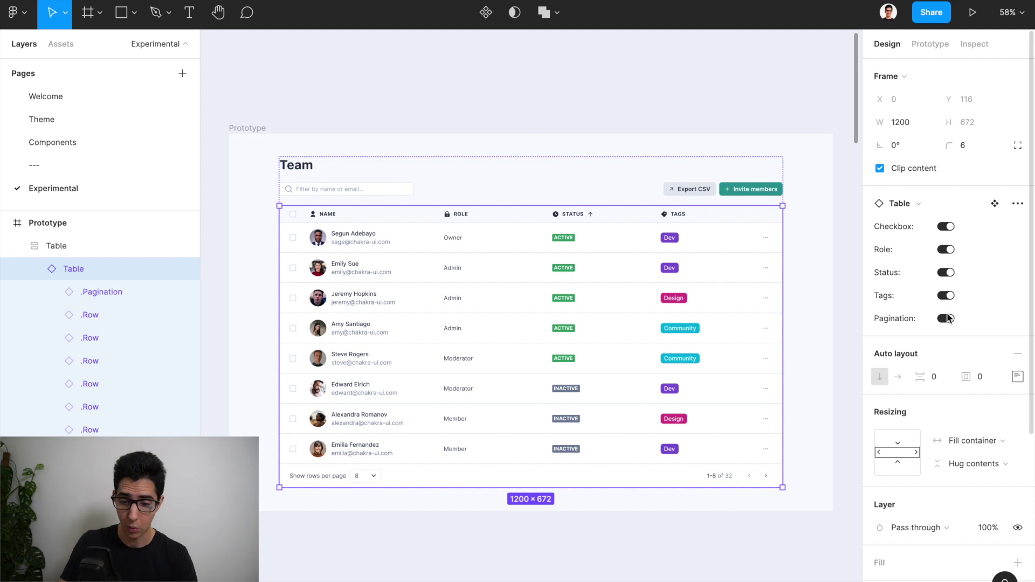
{"action": "left_click", "coordinate": [946, 295]}
{"action": "left_click", "coordinate": [946, 295]}
{"action": "left_click", "coordinate": [946, 318]}
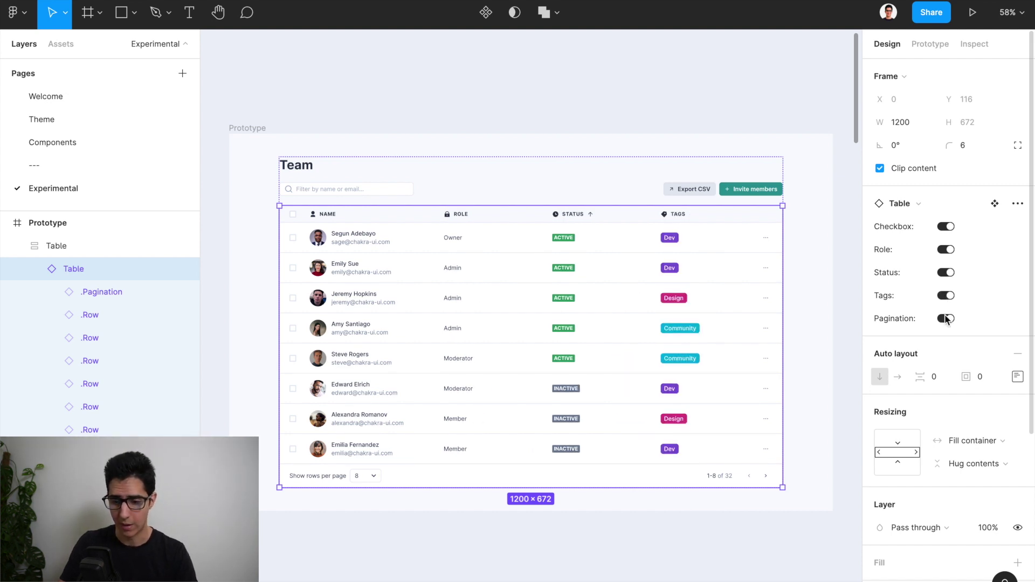
{"action": "left_click", "coordinate": [946, 319]}
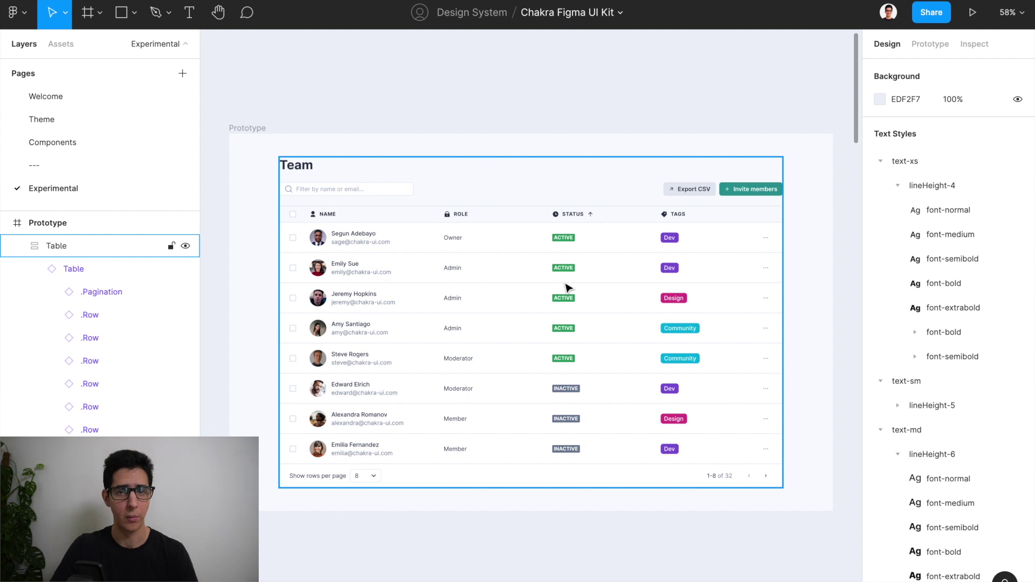
Draw a rectangle about 177 × 415 on the empty canvas below the Prototype frame
{"action": "scroll", "coordinate": [568, 287], "scroll_direction": "down", "scroll_amount": 3}
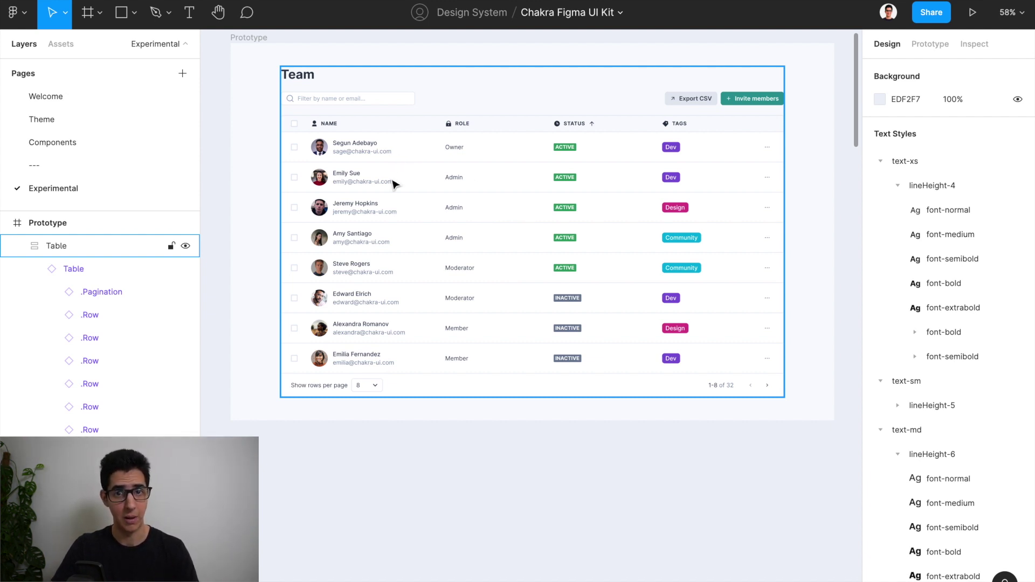
{"action": "scroll", "coordinate": [394, 183], "scroll_direction": "down", "scroll_amount": 5}
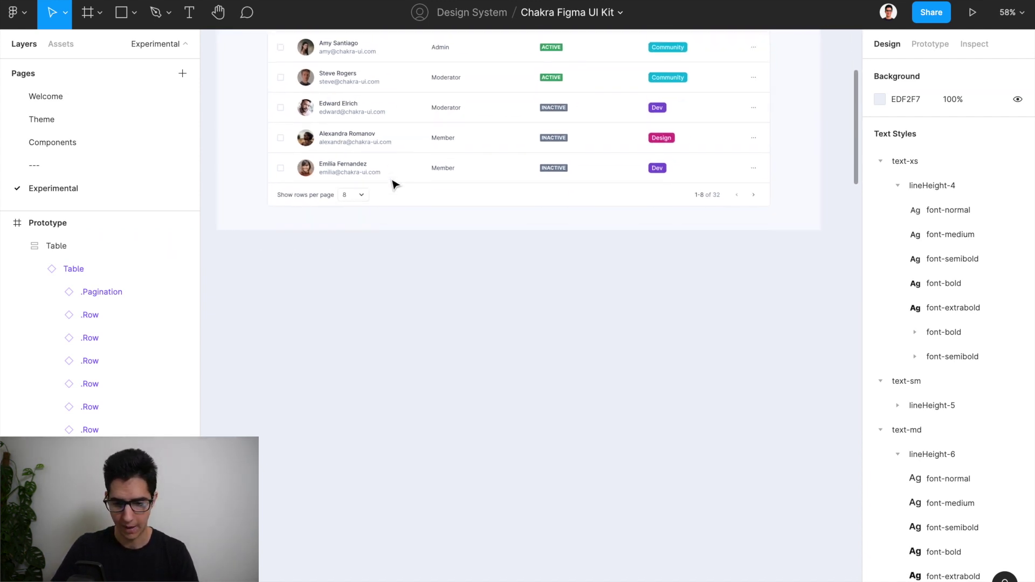
{"action": "scroll", "coordinate": [397, 195], "scroll_direction": "down", "scroll_amount": 2}
{"action": "left_click", "coordinate": [397, 194]}
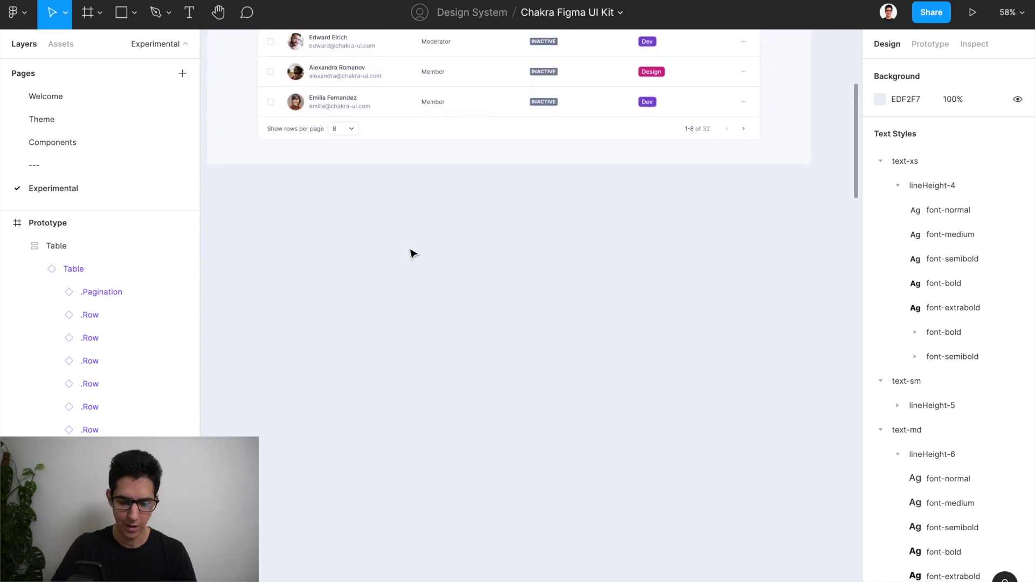
{"action": "key", "text": "r"}
{"action": "left_click_drag", "start_coordinate": [397, 229], "coordinate": [472, 402]}
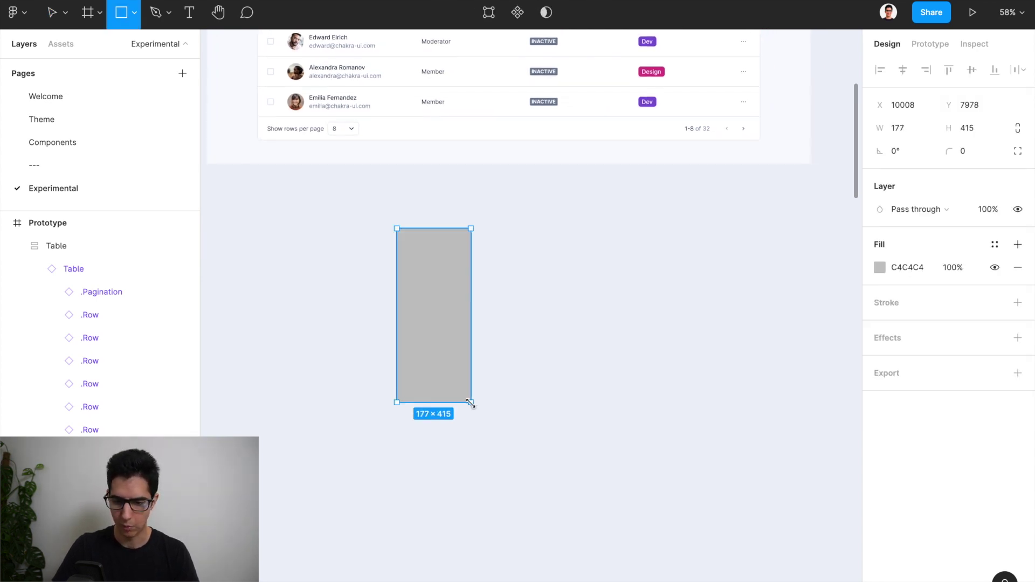
Fill the rectangle with the red/500 color style
{"action": "left_click", "coordinate": [994, 244]}
{"action": "scroll", "coordinate": [938, 439], "scroll_direction": "down", "scroll_amount": 5}
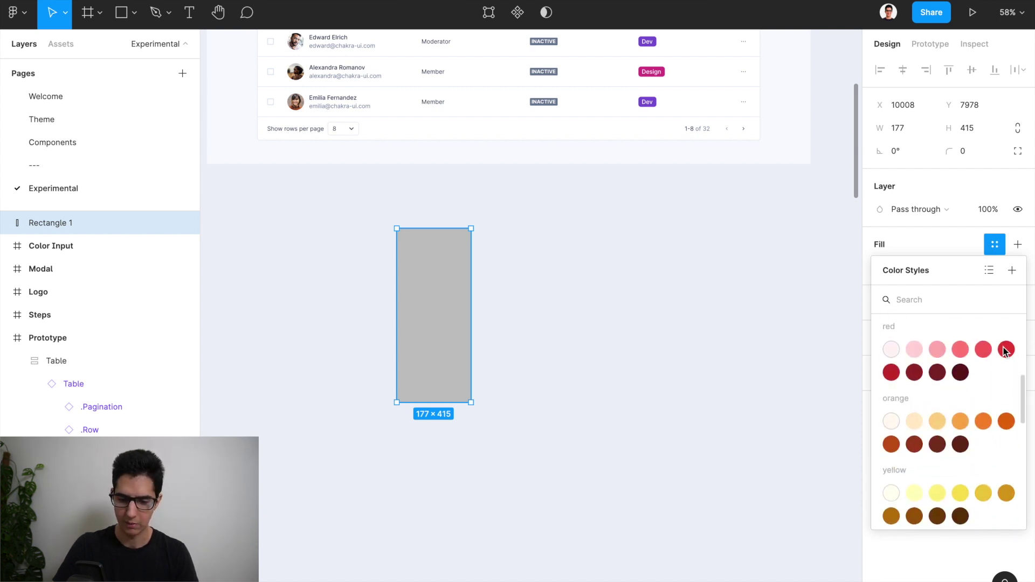
{"action": "left_click", "coordinate": [1006, 350]}
Duplicate the red rectangle directly to its right and give the copy the orange/500 color style
{"action": "left_click_drag", "start_coordinate": [453, 308], "coordinate": [523, 303]}
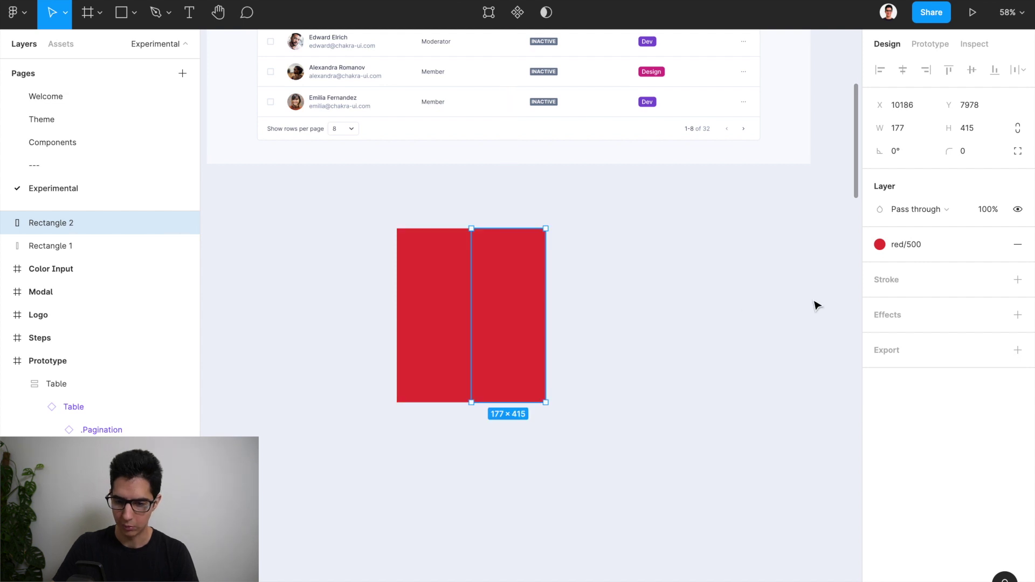
{"action": "left_click", "coordinate": [919, 243]}
{"action": "scroll", "coordinate": [943, 375], "scroll_direction": "down", "scroll_amount": 1}
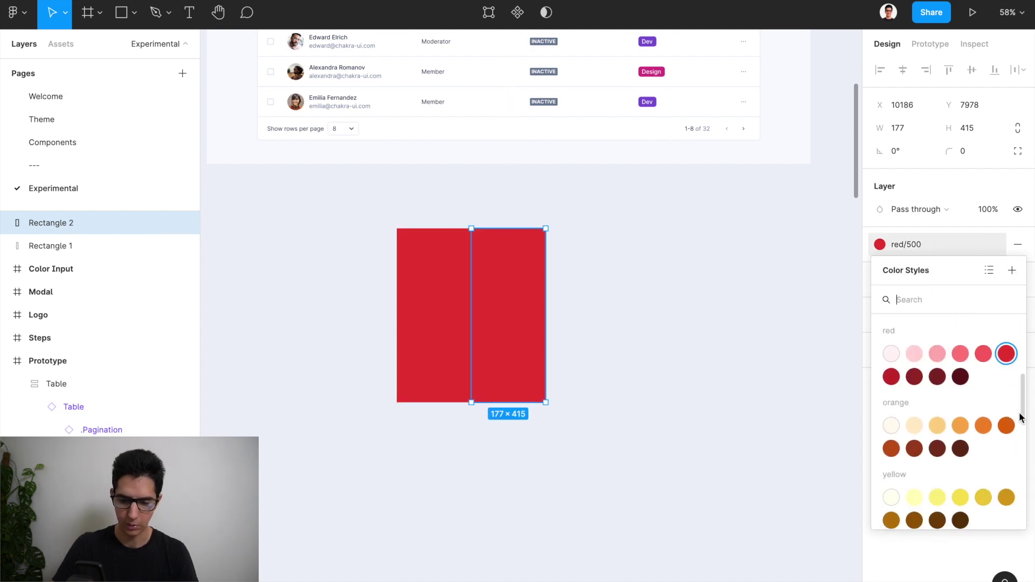
{"action": "left_click", "coordinate": [1006, 425]}
Duplicate the orange rectangle directly to its right and give the copy the green/500 color style
{"action": "left_click_drag", "start_coordinate": [519, 322], "coordinate": [595, 324]}
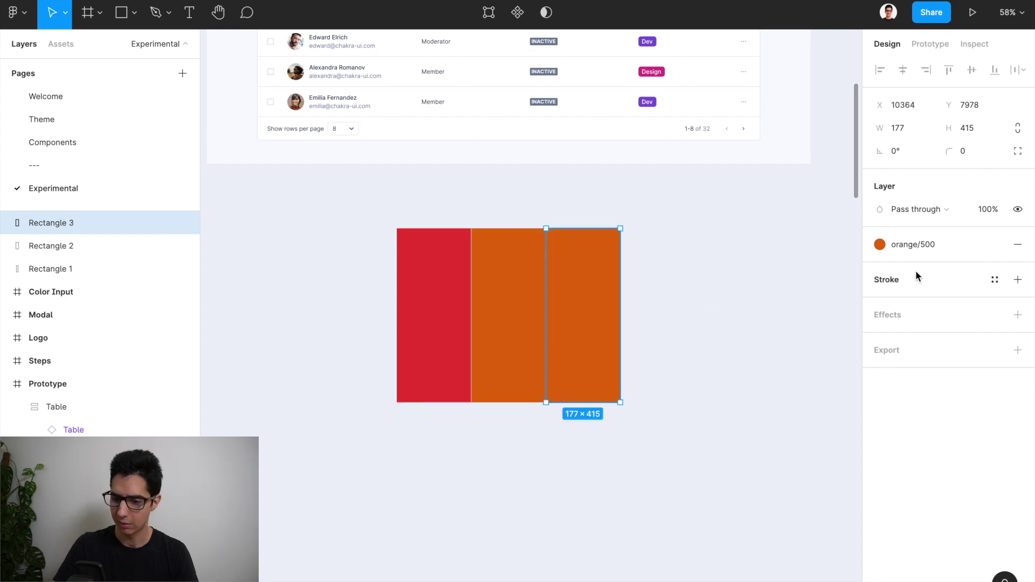
{"action": "left_click", "coordinate": [946, 243]}
{"action": "scroll", "coordinate": [973, 364], "scroll_direction": "down", "scroll_amount": 1}
{"action": "scroll", "coordinate": [972, 364], "scroll_direction": "down", "scroll_amount": 2}
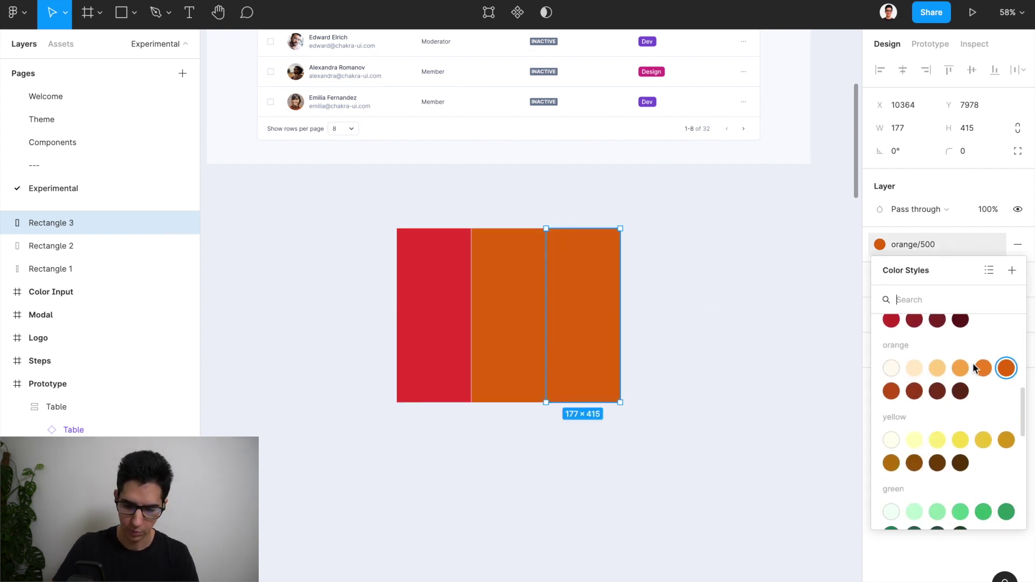
{"action": "left_click", "coordinate": [1005, 447]}
Duplicate the green rectangle directly to its right and give the copy the teal/500 color style
{"action": "scroll", "coordinate": [593, 373], "scroll_direction": "right", "scroll_amount": 5}
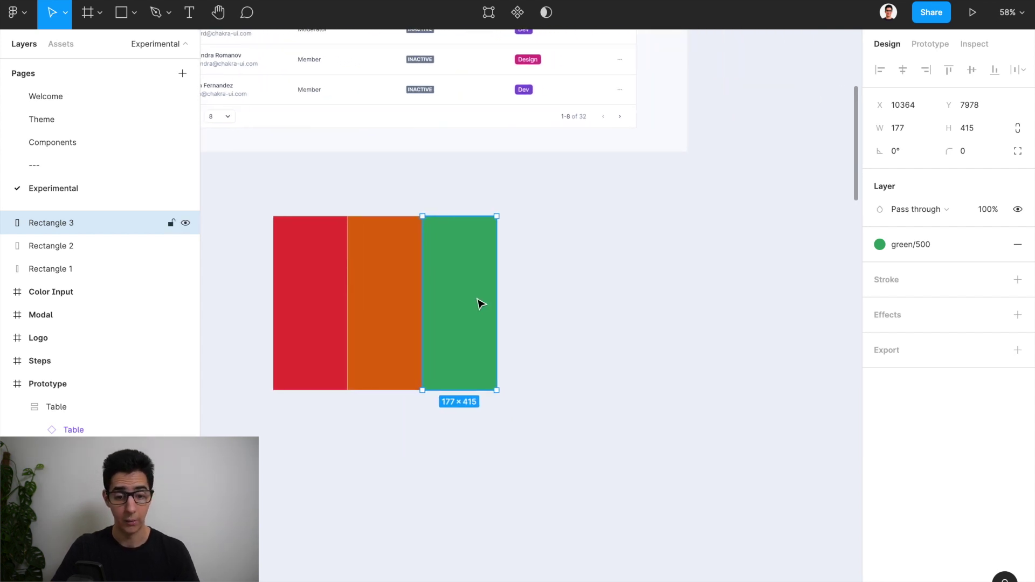
{"action": "left_click_drag", "start_coordinate": [474, 300], "coordinate": [547, 298]}
{"action": "left_click", "coordinate": [917, 247]}
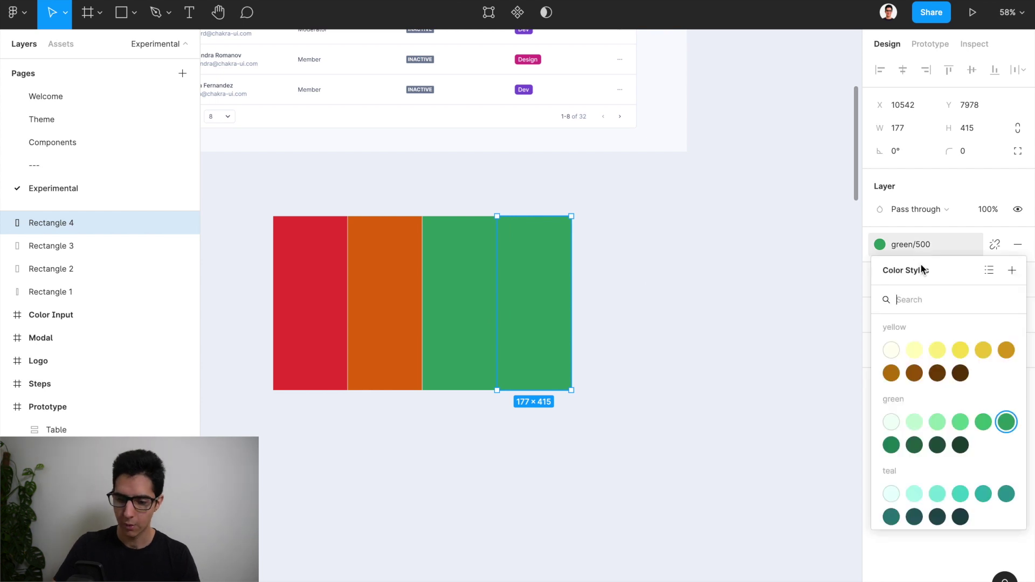
{"action": "scroll", "coordinate": [952, 378], "scroll_direction": "down", "scroll_amount": 3}
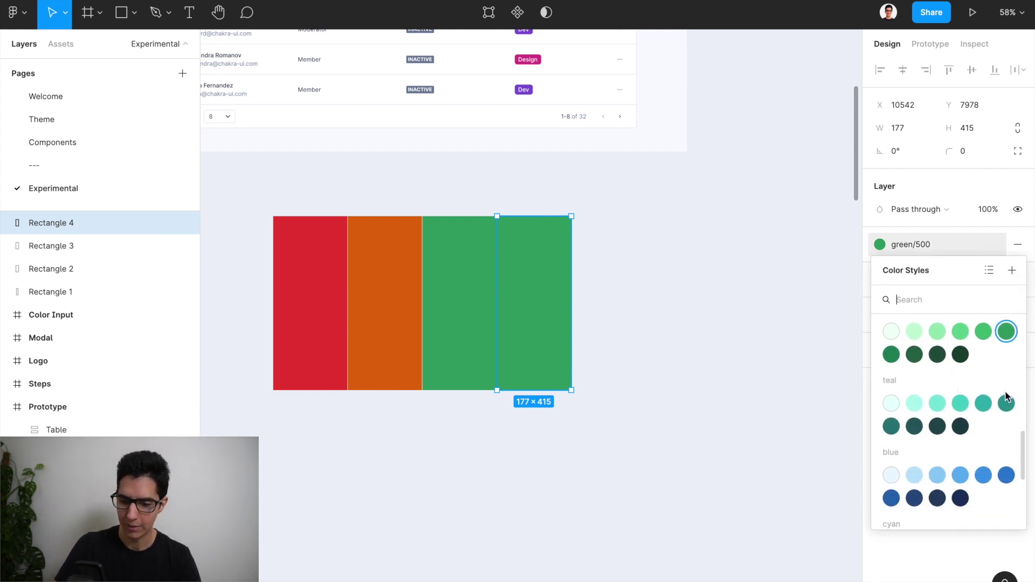
{"action": "left_click", "coordinate": [1007, 403]}
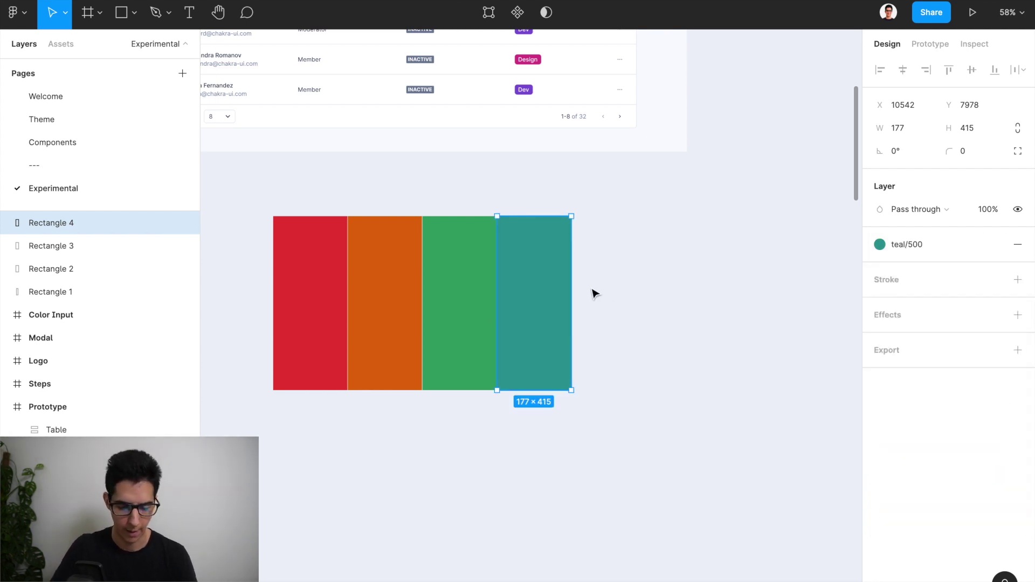
Duplicate the teal rectangle directly to its right and give the copy the blue/500 color style
{"action": "left_click_drag", "start_coordinate": [536, 264], "coordinate": [602, 258]}
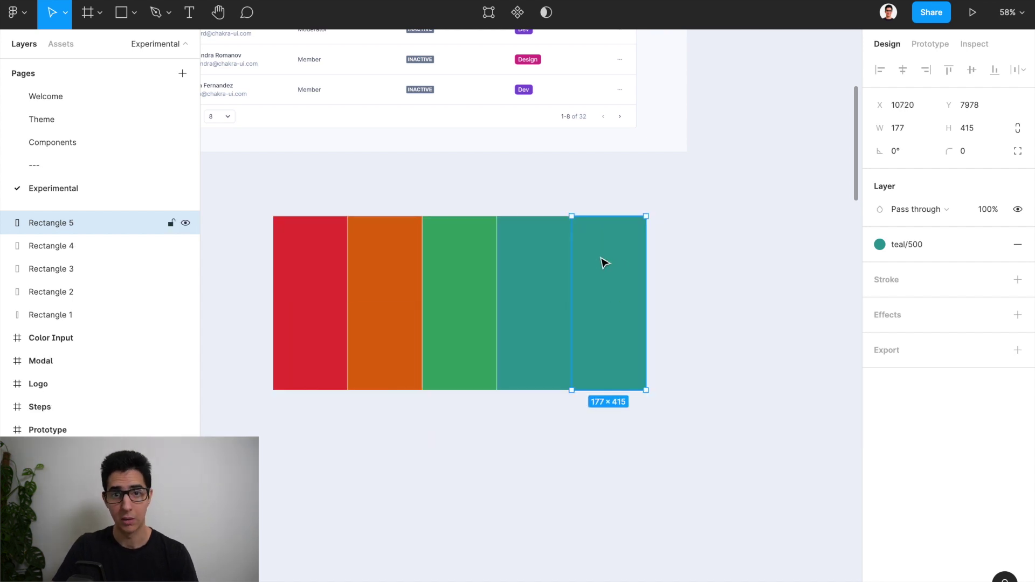
{"action": "left_click", "coordinate": [914, 247]}
{"action": "scroll", "coordinate": [954, 378], "scroll_direction": "down", "scroll_amount": 2}
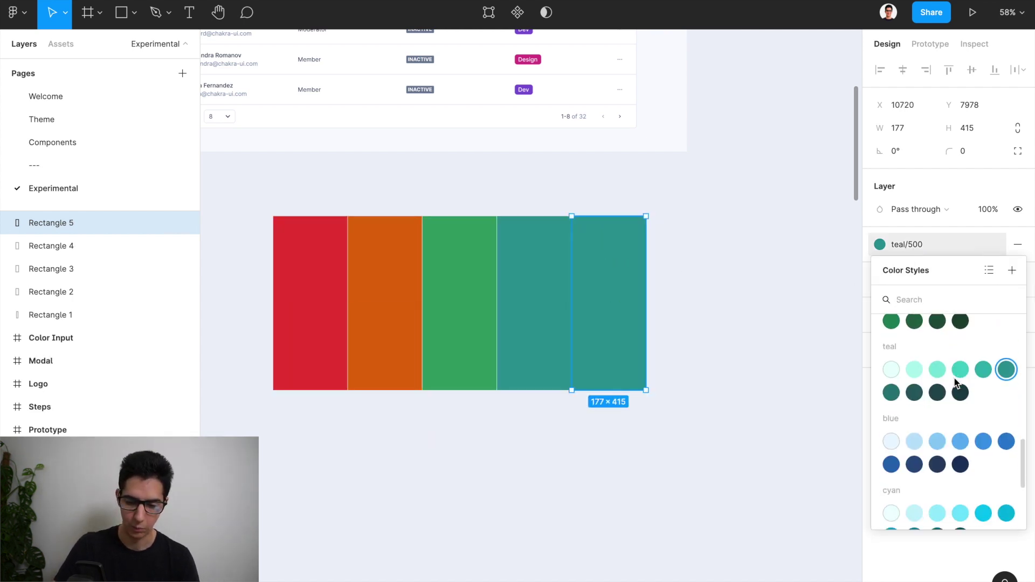
{"action": "left_click", "coordinate": [1006, 434]}
{"action": "scroll", "coordinate": [539, 243], "scroll_direction": "left", "scroll_amount": 1}
{"action": "left_click", "coordinate": [408, 183]}
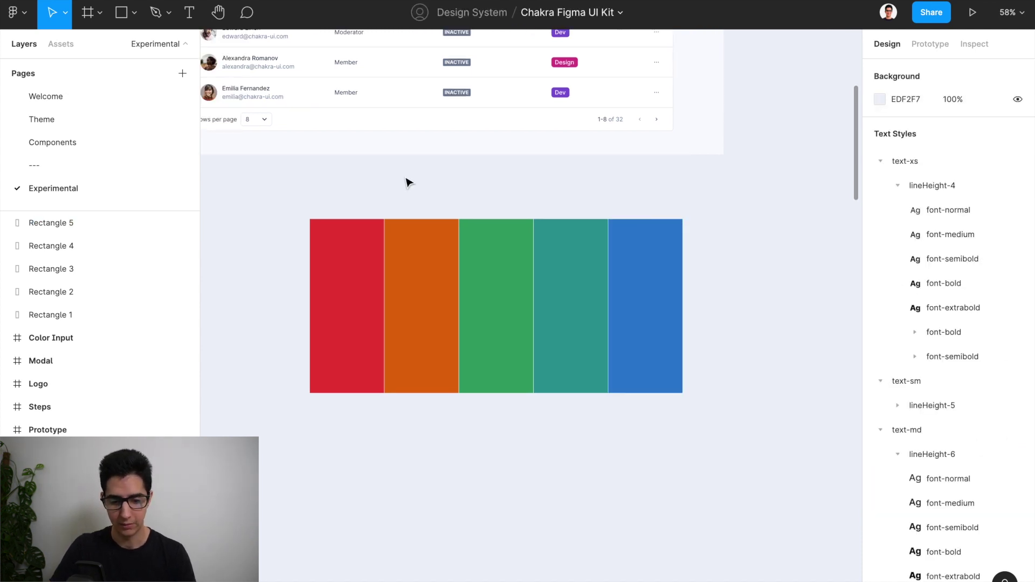
Wrap all five colored rectangles in a horizontal auto layout frame
{"action": "scroll", "coordinate": [469, 259], "scroll_direction": "up", "scroll_amount": 3}
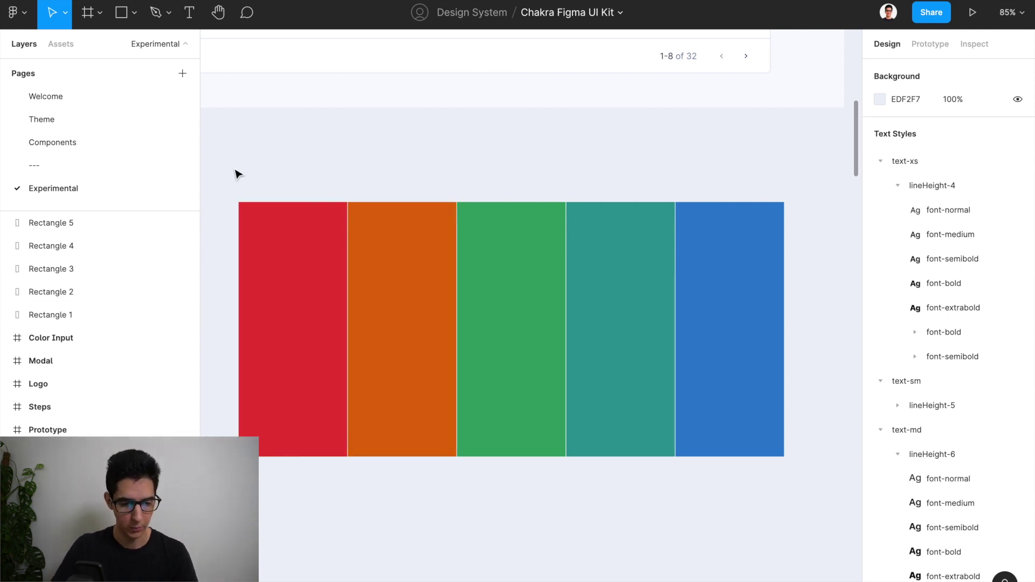
{"action": "left_click_drag", "start_coordinate": [221, 171], "coordinate": [815, 513]}
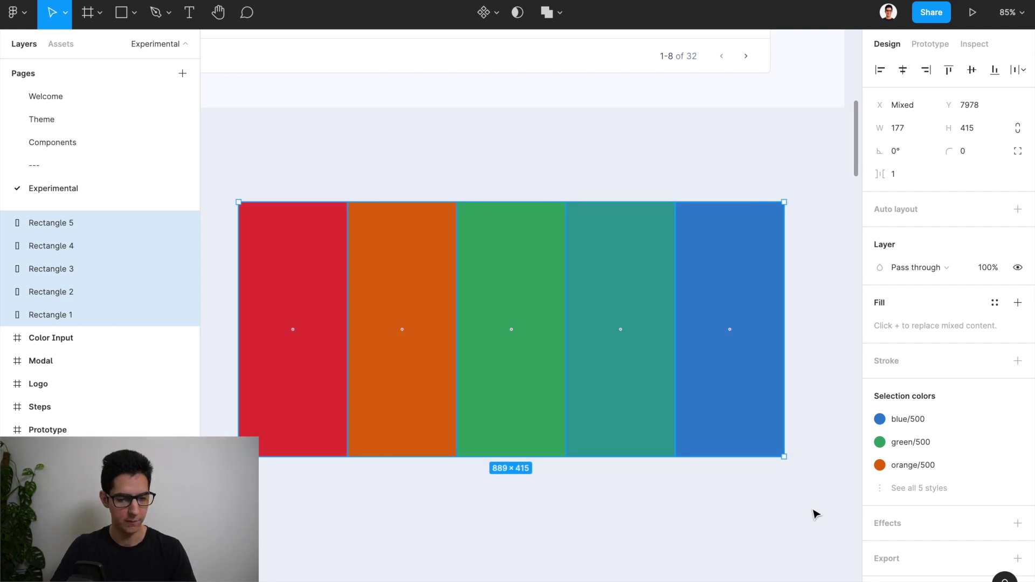
{"action": "key", "text": "shift+a"}
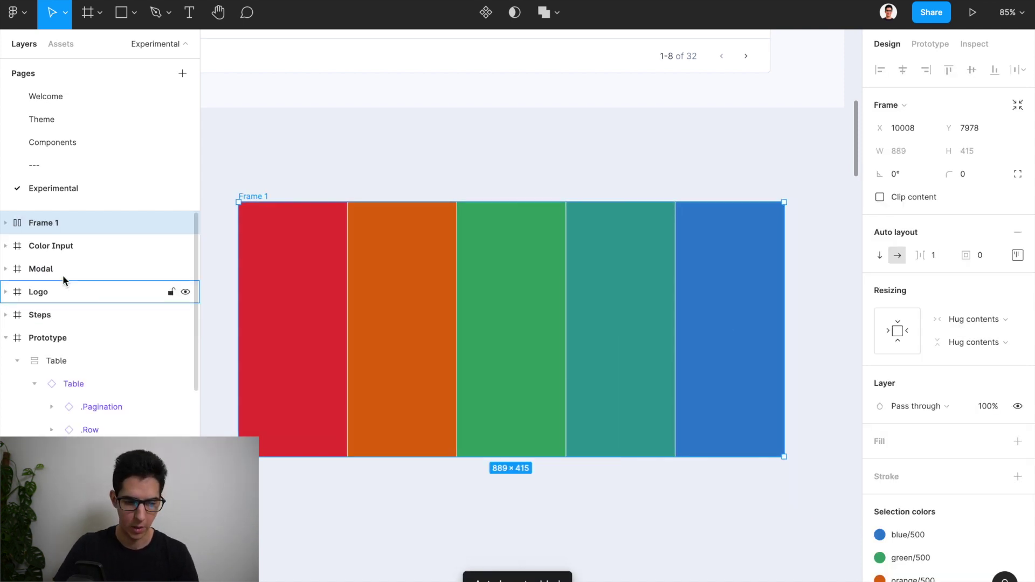
Set the auto layout frame's spacing between items to 0
{"action": "scroll", "coordinate": [54, 222], "scroll_direction": "down", "scroll_amount": 1}
{"action": "scroll", "coordinate": [54, 222], "scroll_direction": "up", "scroll_amount": 1}
{"action": "scroll", "coordinate": [322, 208], "scroll_direction": "down", "scroll_amount": 1}
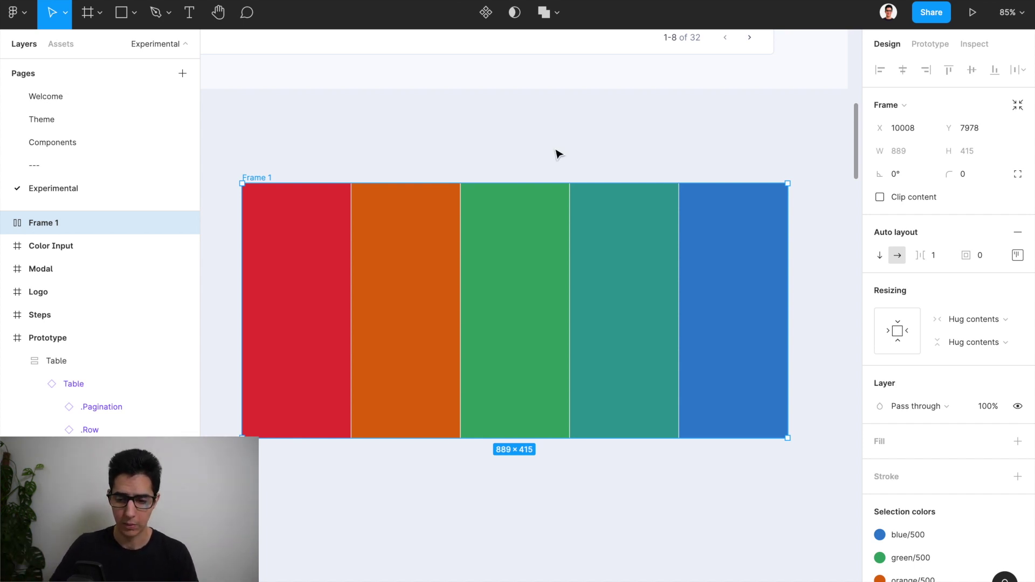
{"action": "left_click", "coordinate": [948, 258]}
{"action": "type", "text": "0"}
{"action": "key", "text": "Return"}
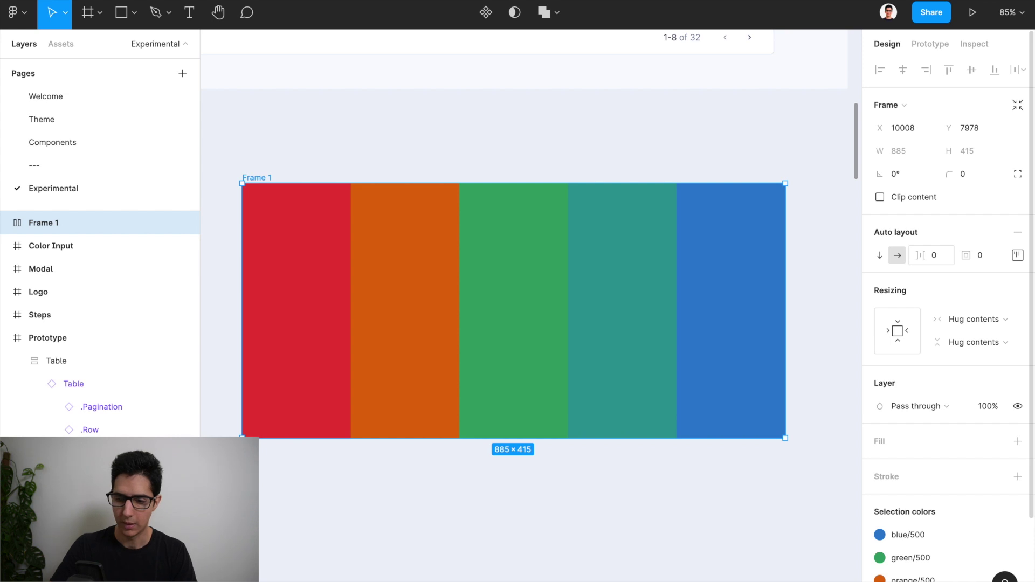
Examine the auto layout frame's padding, alignment and distribution options and the red rectangle's resizing settings
{"action": "left_click", "coordinate": [1018, 255]}
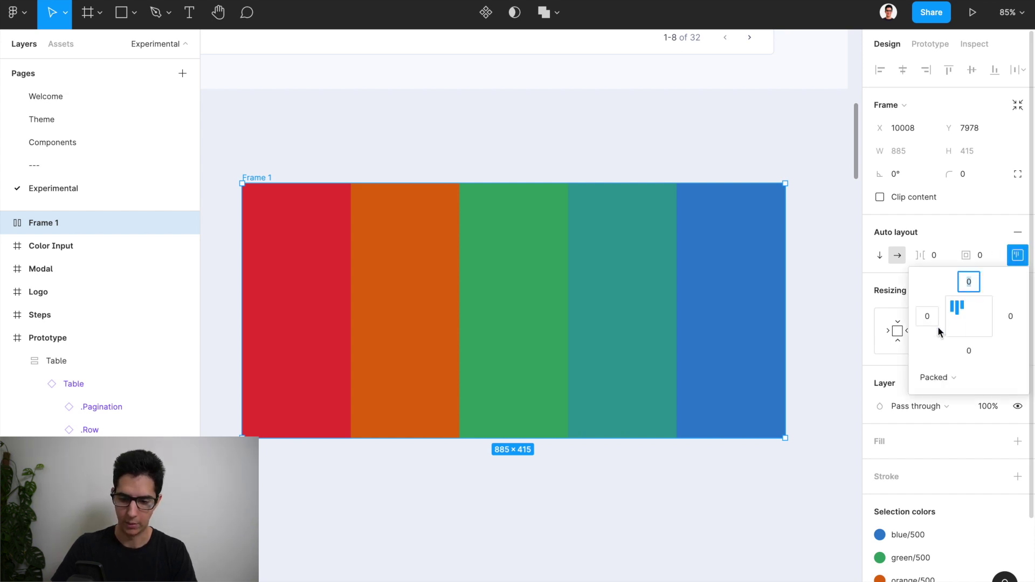
{"action": "left_click", "coordinate": [972, 376]}
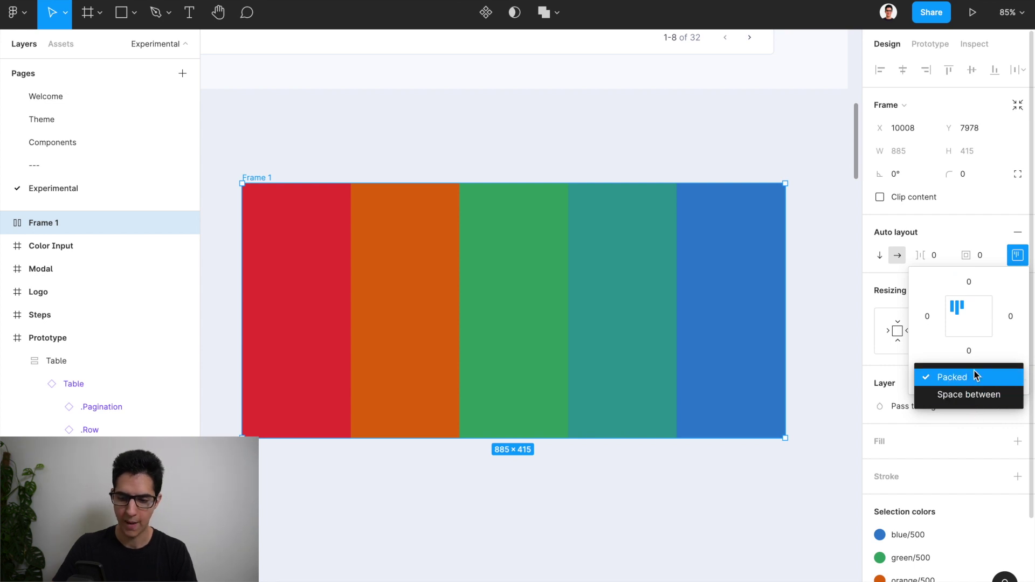
{"action": "left_click", "coordinate": [925, 359]}
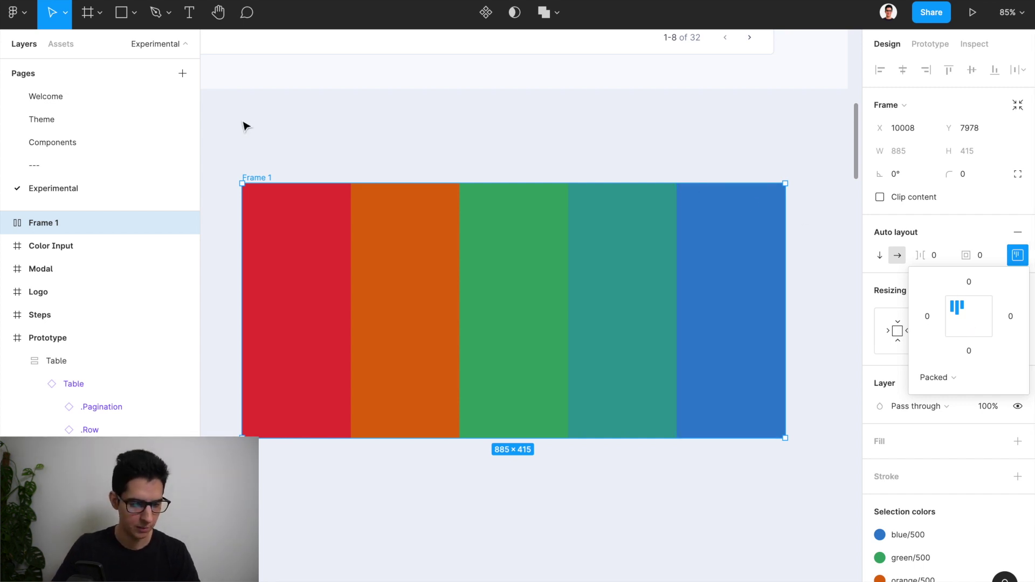
{"action": "left_click", "coordinate": [297, 249]}
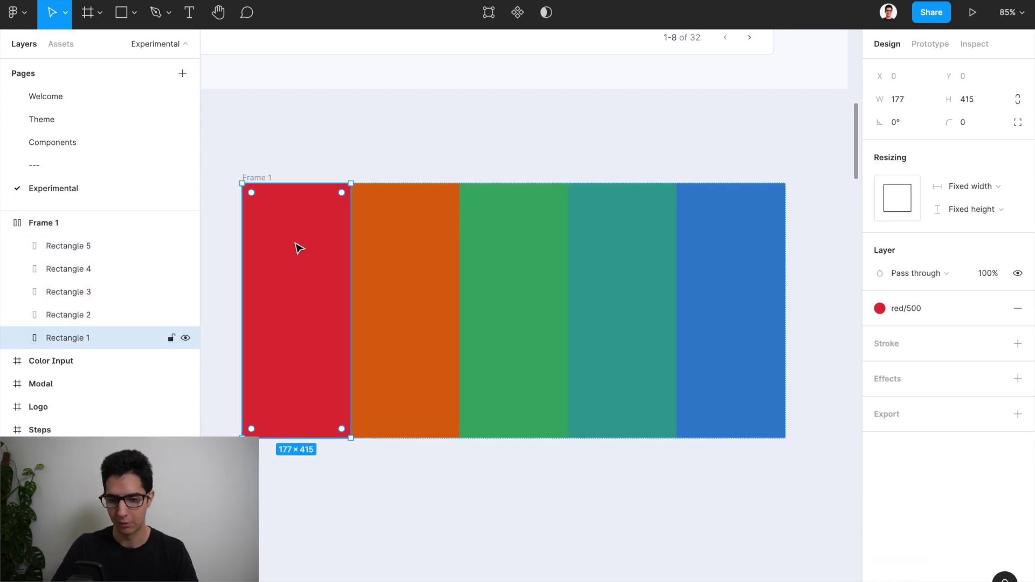
{"action": "left_click", "coordinate": [396, 270]}
{"action": "left_click", "coordinate": [323, 273]}
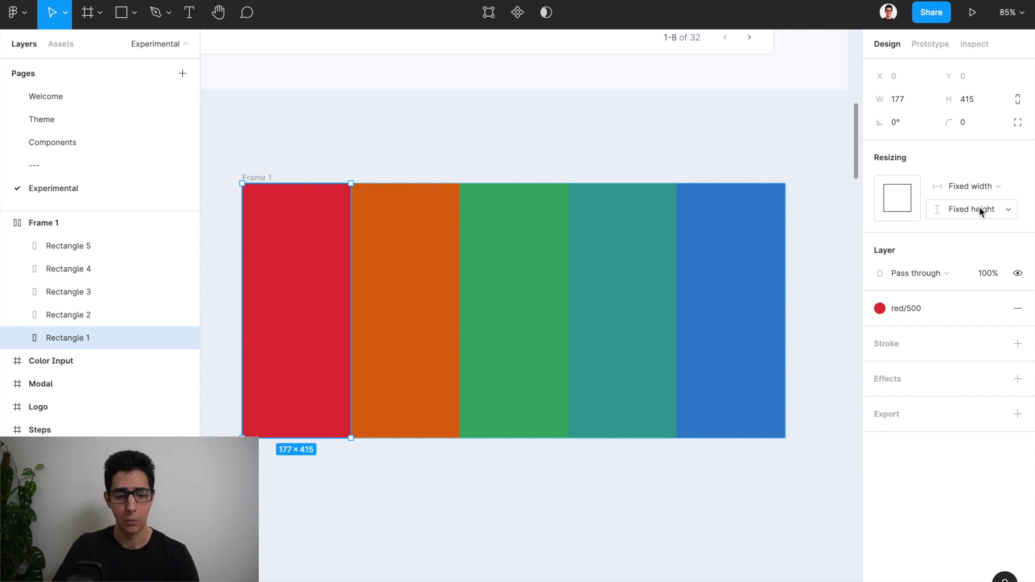
{"action": "left_click", "coordinate": [364, 135]}
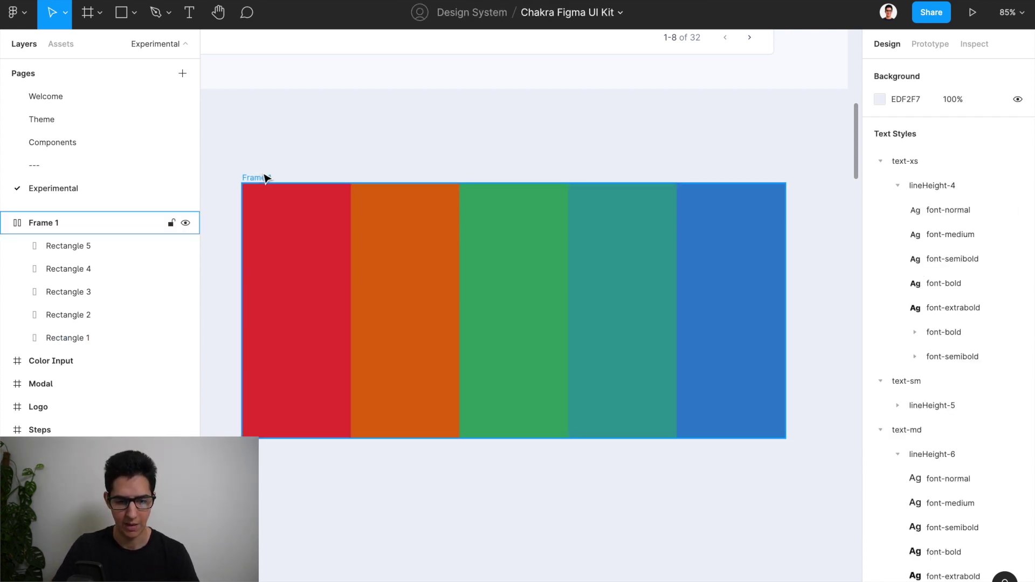
Widen the auto layout frame to about 1104 by extending its right edge
{"action": "left_click", "coordinate": [266, 176]}
{"action": "scroll", "coordinate": [261, 176], "scroll_direction": "down", "scroll_amount": 5}
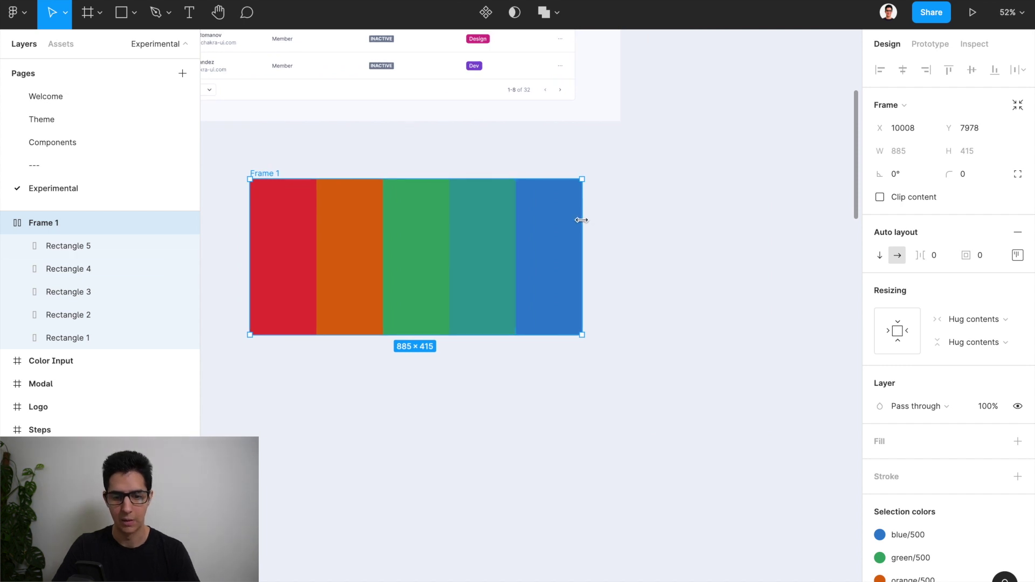
{"action": "left_click_drag", "start_coordinate": [581, 220], "coordinate": [665, 212]}
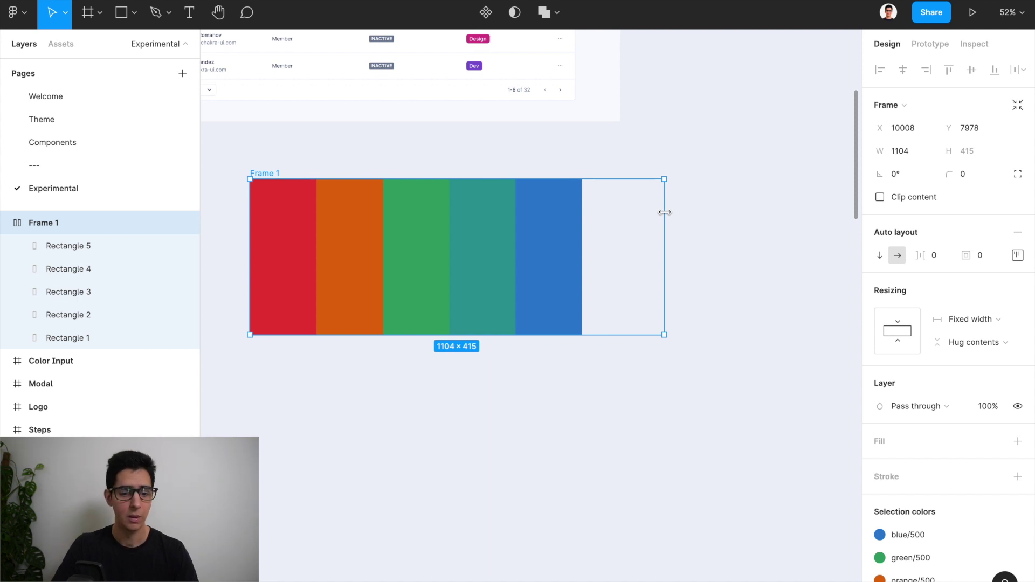
Check the resizing settings of the red, orange and green rectangles and undo the last widening of the auto layout frame
{"action": "left_click", "coordinate": [298, 235]}
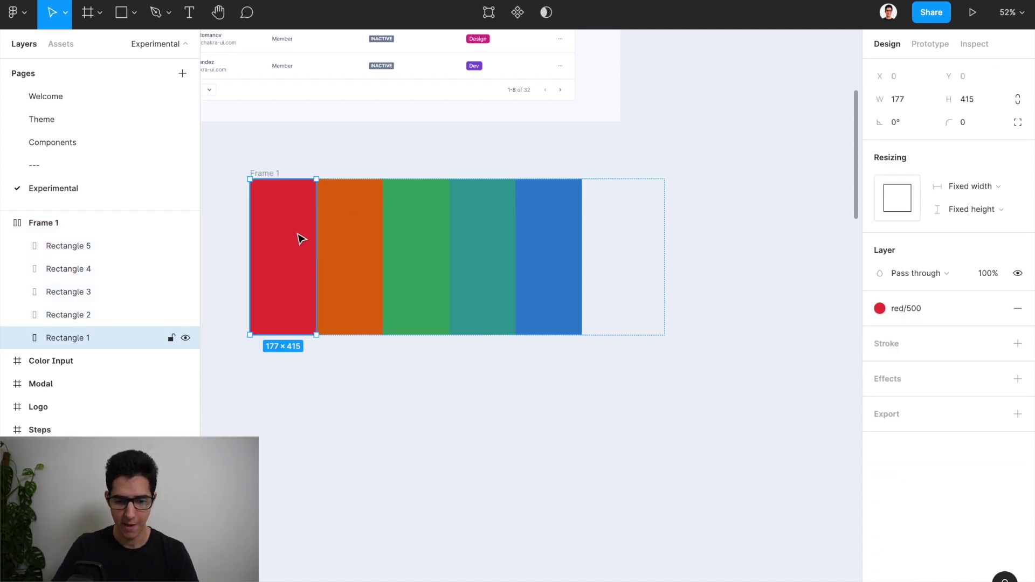
{"action": "left_click", "coordinate": [356, 234]}
{"action": "left_click", "coordinate": [427, 230]}
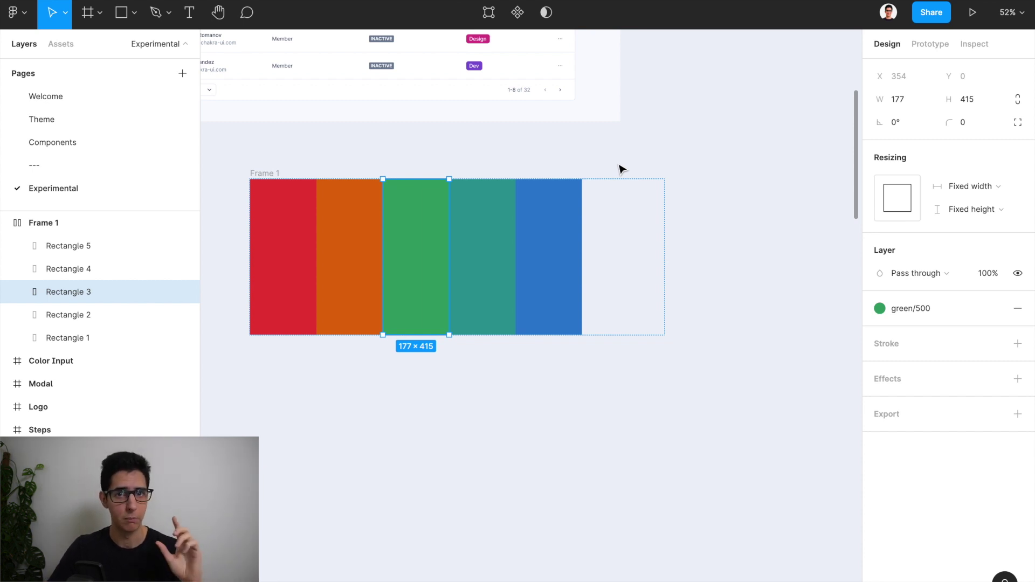
{"action": "scroll", "coordinate": [620, 170], "scroll_direction": "left", "scroll_amount": 3}
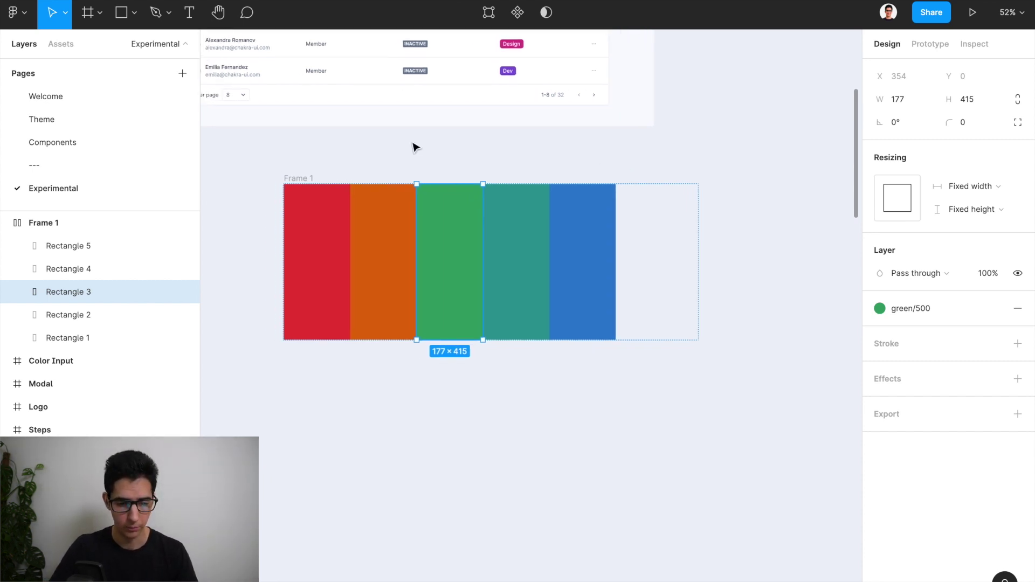
{"action": "key", "text": "ctrl+z"}
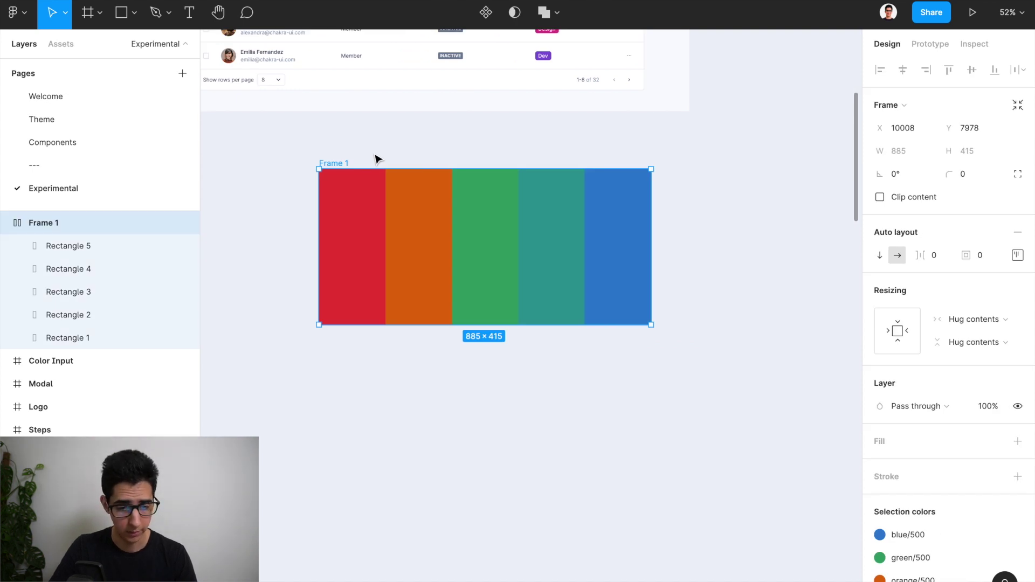
Set the red rectangle's horizontal resizing to Fill container
{"action": "scroll", "coordinate": [378, 159], "scroll_direction": "up", "scroll_amount": 3}
{"action": "left_click", "coordinate": [353, 249]}
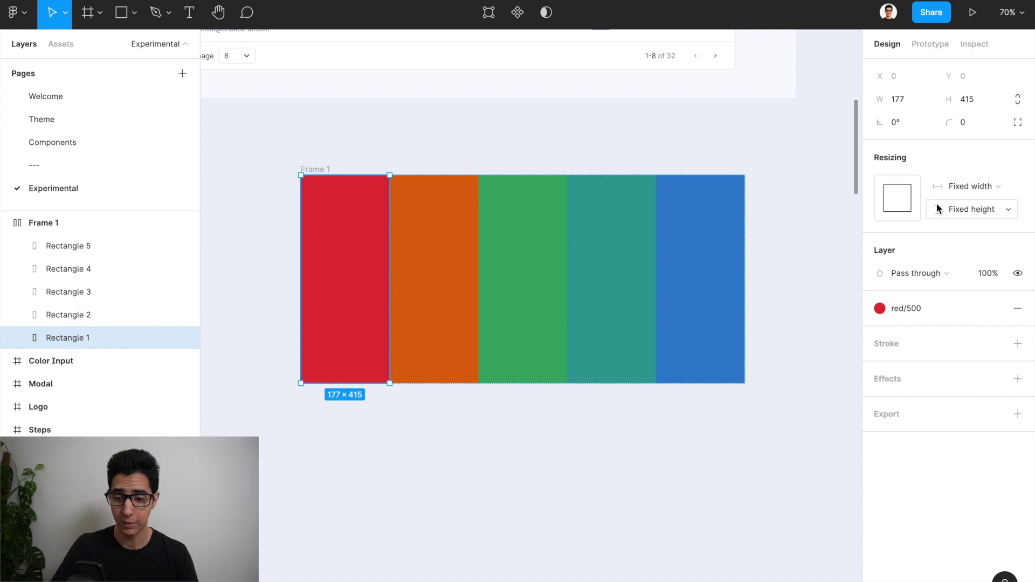
{"action": "left_click", "coordinate": [985, 186]}
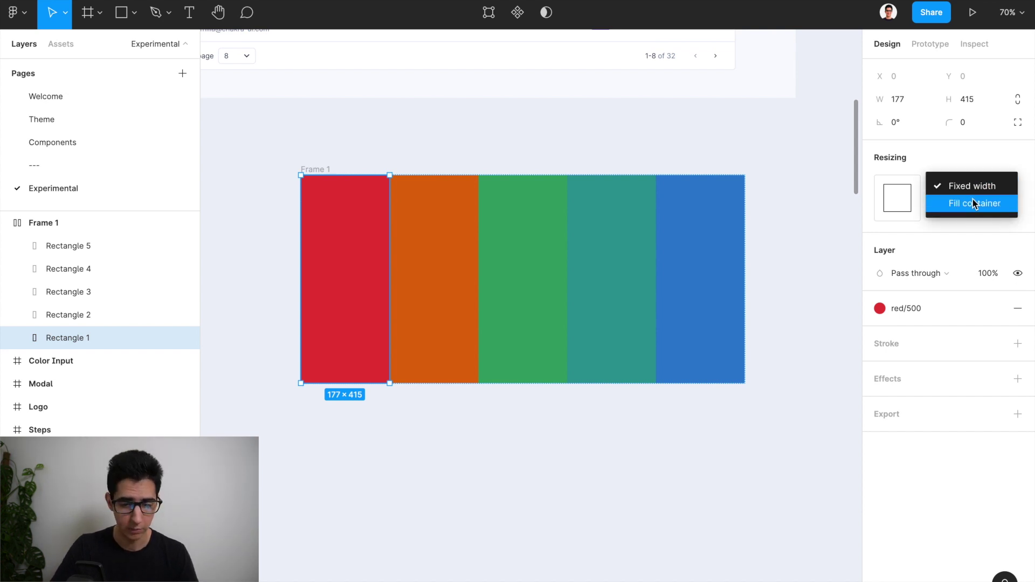
{"action": "left_click", "coordinate": [972, 199]}
{"action": "left_click", "coordinate": [553, 135]}
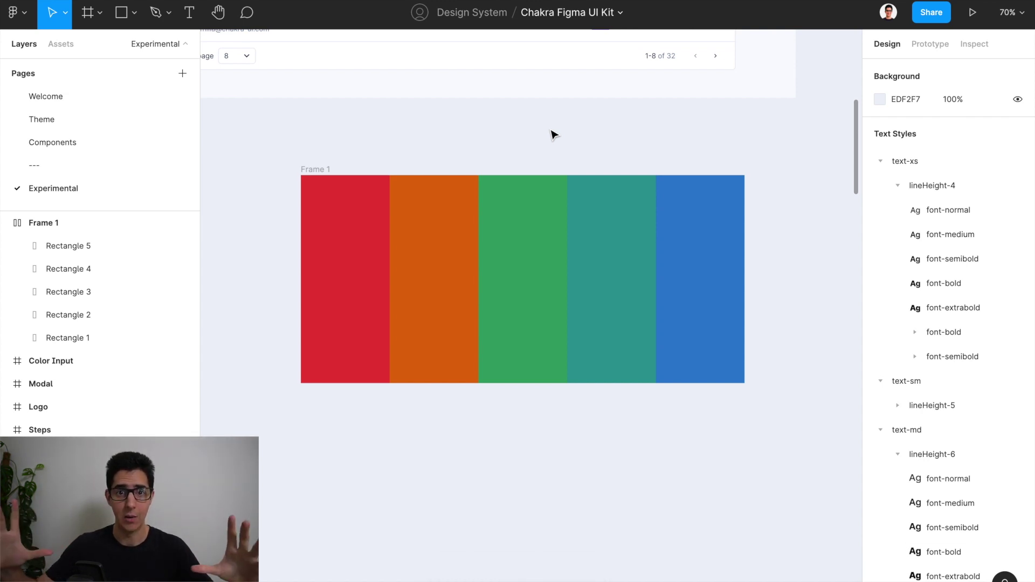
Widen the rectangles' auto layout frame to about 987, and narrow it to about 951
{"action": "left_click", "coordinate": [307, 170]}
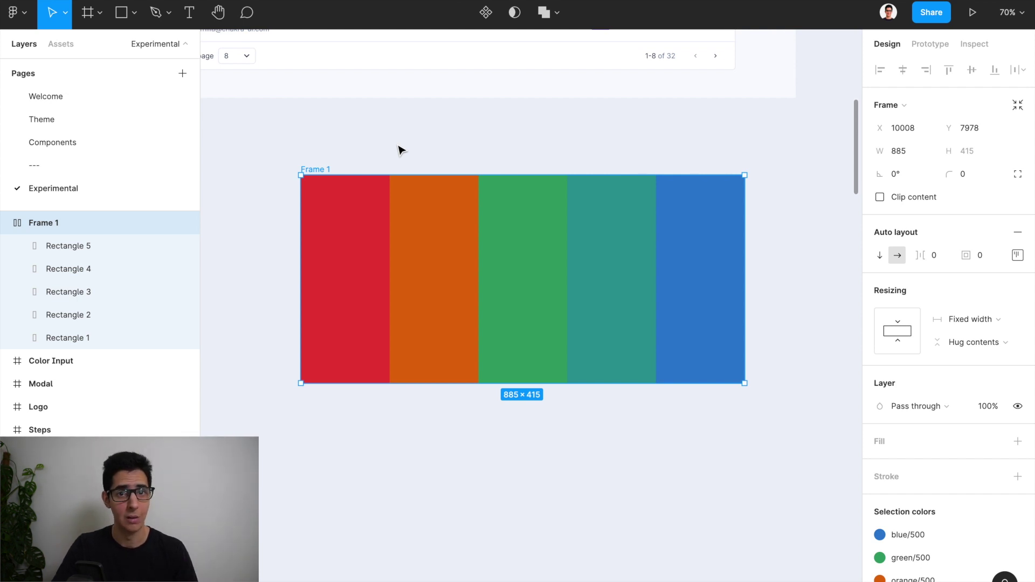
{"action": "scroll", "coordinate": [402, 150], "scroll_direction": "down", "scroll_amount": 2}
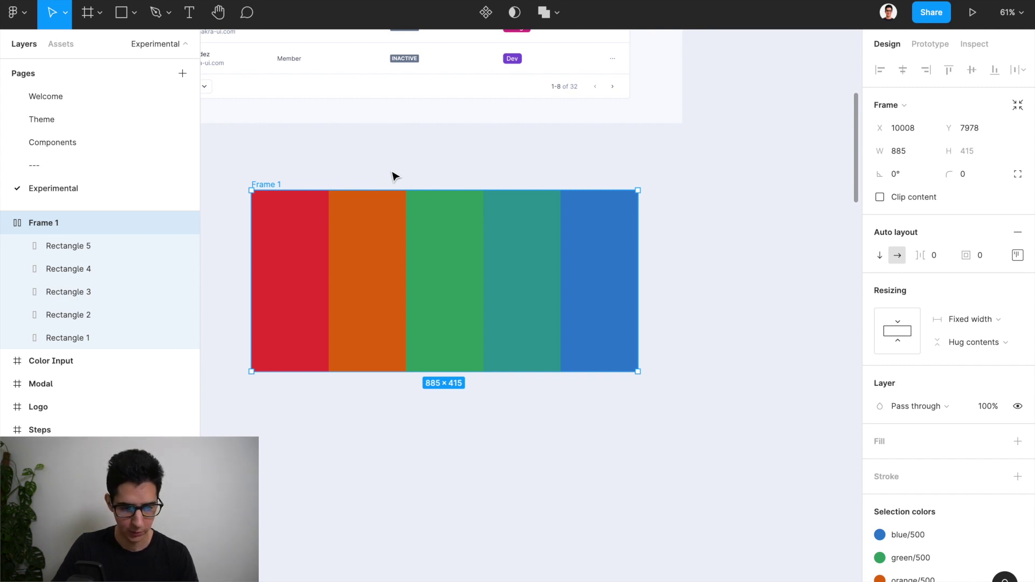
{"action": "scroll", "coordinate": [393, 176], "scroll_direction": "down", "scroll_amount": 2}
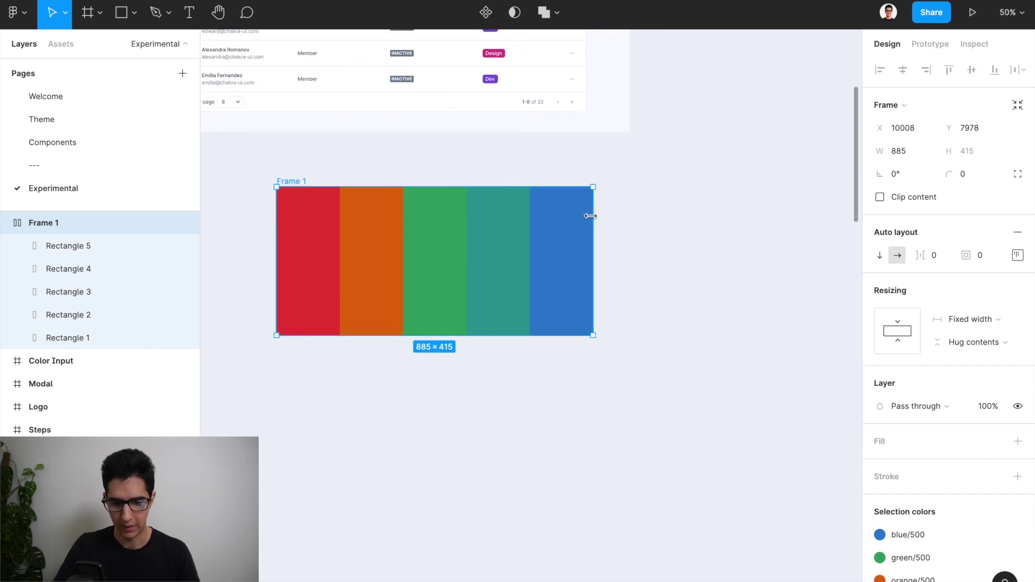
{"action": "left_click_drag", "start_coordinate": [592, 234], "coordinate": [629, 223]}
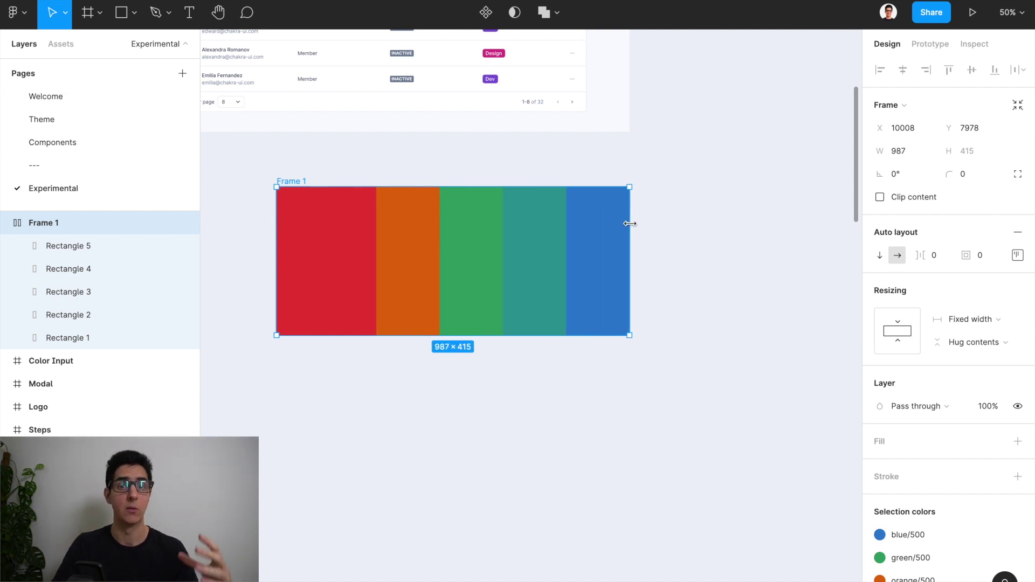
{"action": "left_click_drag", "start_coordinate": [629, 223], "coordinate": [616, 223]}
{"action": "left_click", "coordinate": [424, 154]}
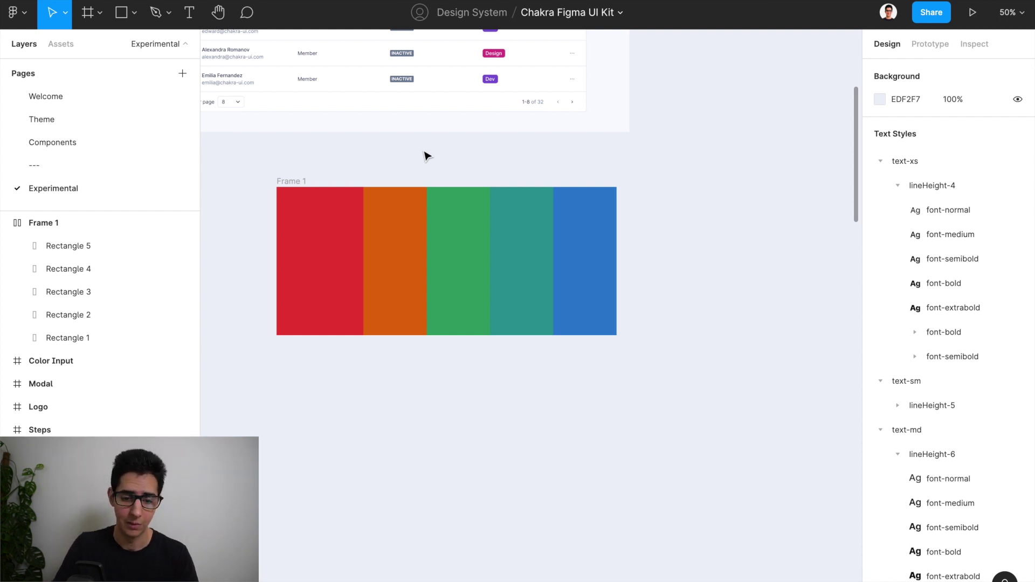
Set the green rectangle's horizontal resizing to Fill container
{"action": "left_click", "coordinate": [456, 260]}
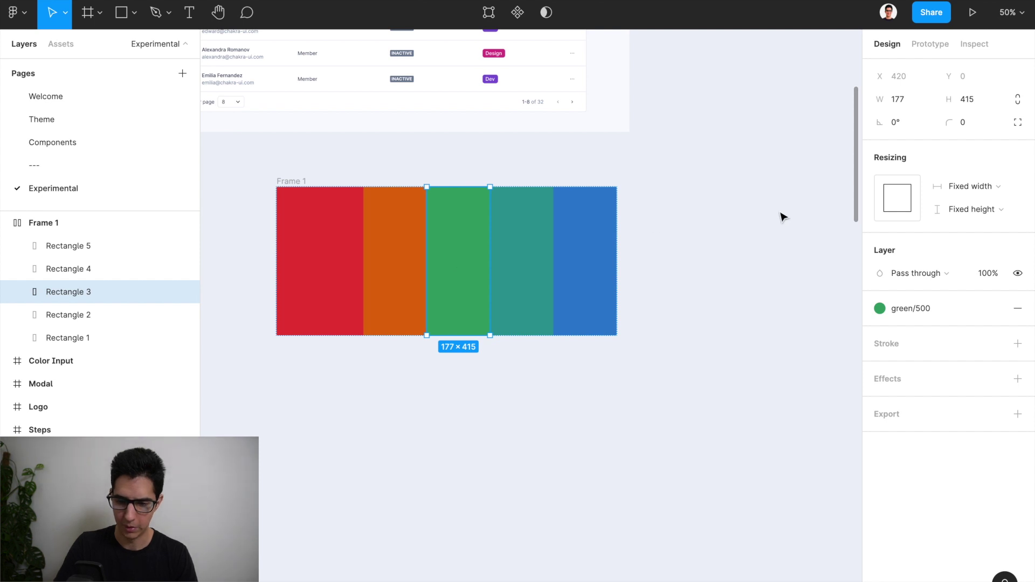
{"action": "left_click", "coordinate": [994, 186]}
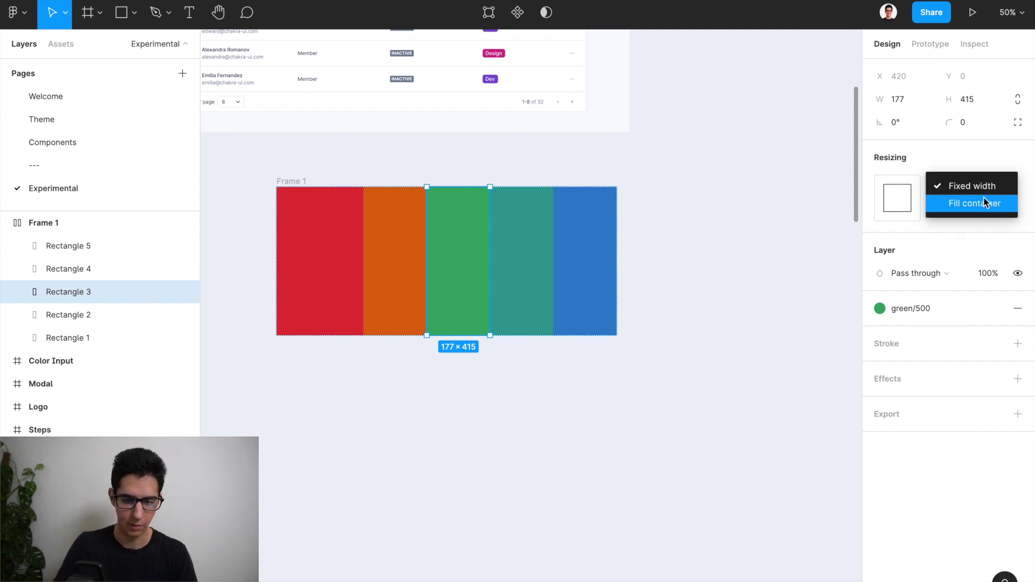
{"action": "left_click", "coordinate": [985, 203]}
{"action": "left_click", "coordinate": [354, 176]}
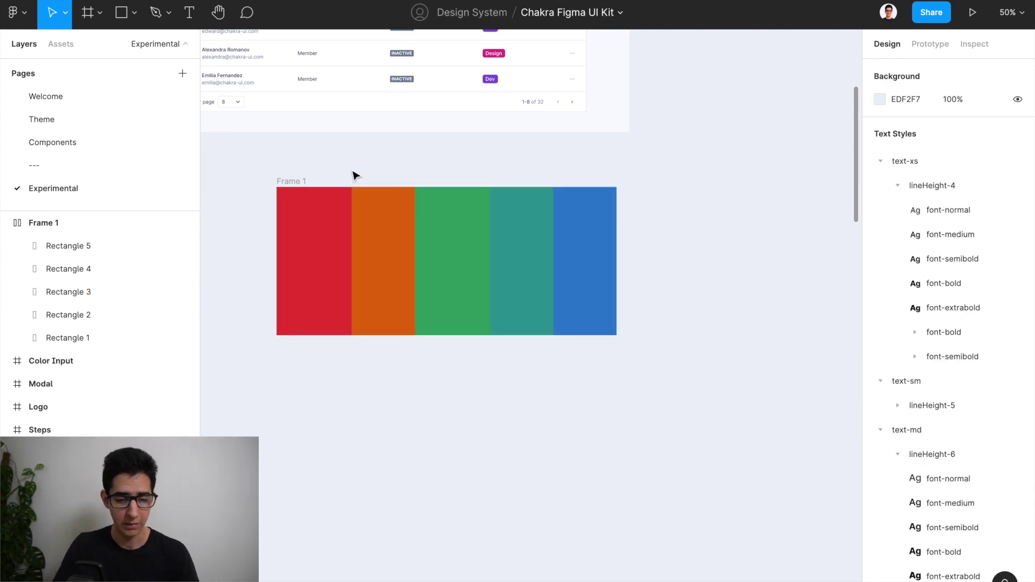
Narrow the rectangles' auto layout frame to about 927 wide, and widen it again by extending its right edge
{"action": "left_click", "coordinate": [289, 182]}
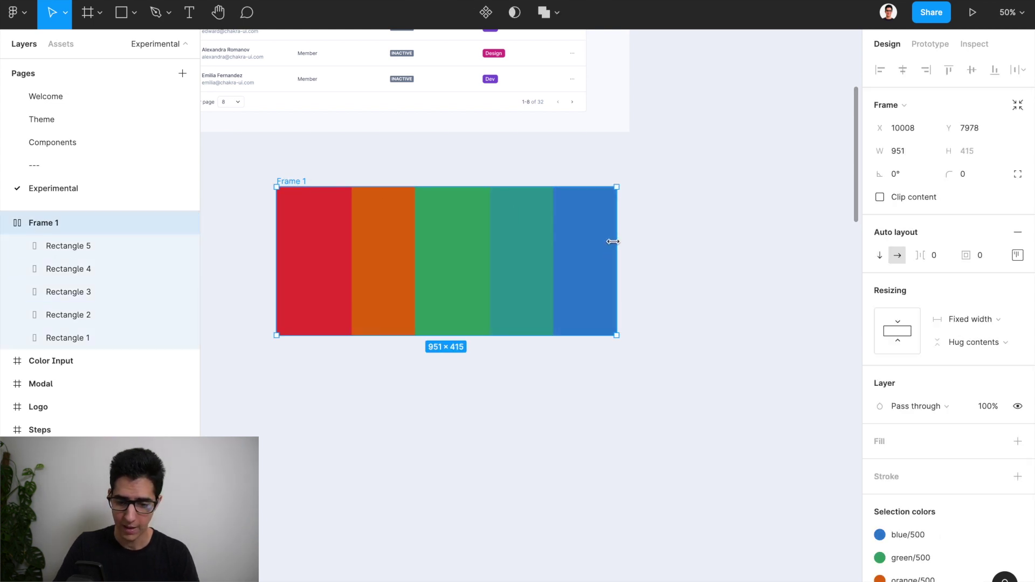
{"action": "mouse_move", "coordinate": [615, 242]}
{"action": "left_mouse_down"}
{"action": "mouse_move", "coordinate": [788, 236]}
{"action": "mouse_move", "coordinate": [608, 224]}
{"action": "left_mouse_up"}
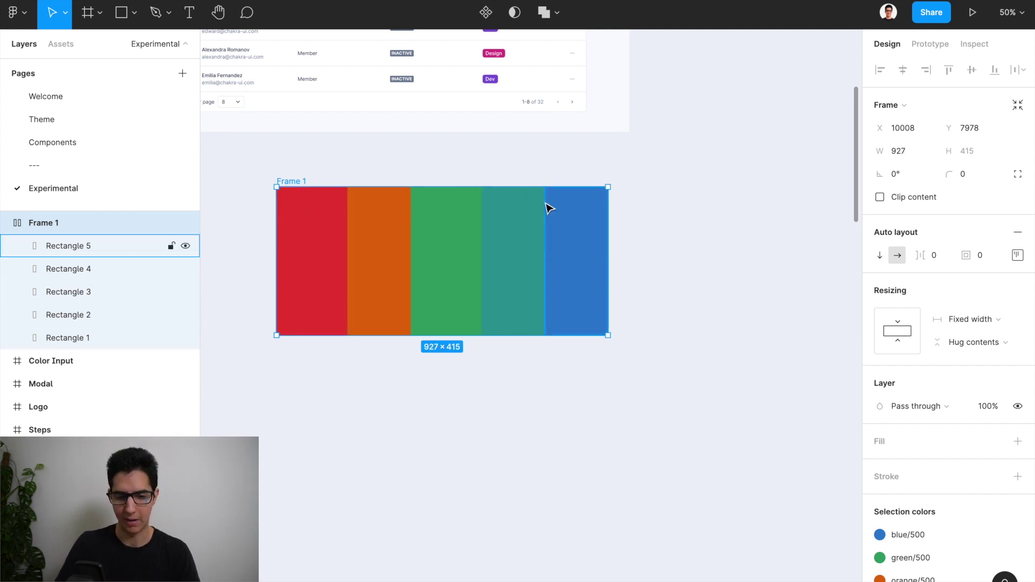
{"action": "left_click_drag", "start_coordinate": [608, 213], "coordinate": [641, 222]}
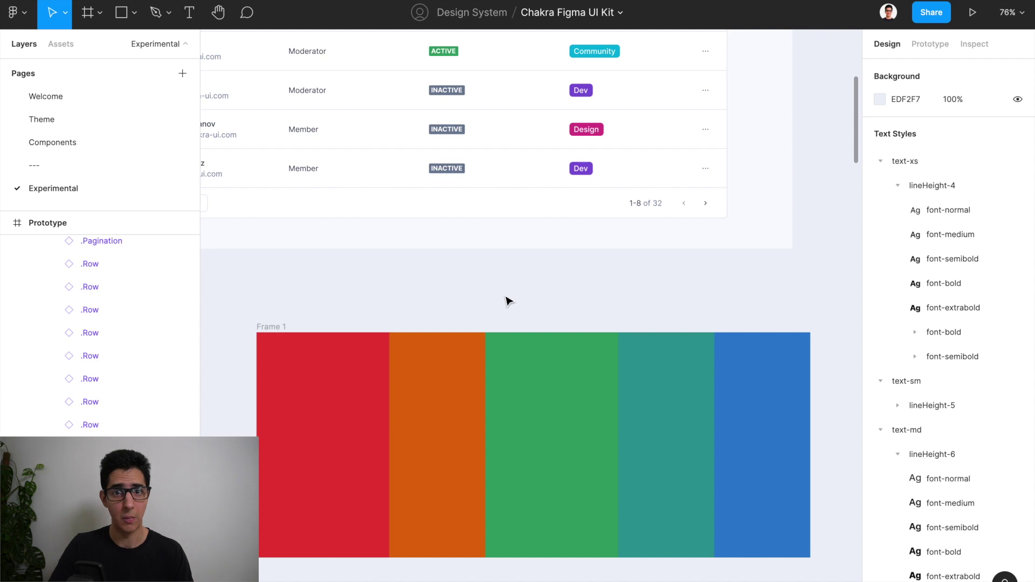
Examine the Team table's layout, including its name, role, status and tags columns, row structure and pagination area
{"action": "scroll", "coordinate": [509, 301], "scroll_direction": "up", "scroll_amount": 5}
{"action": "scroll", "coordinate": [509, 301], "scroll_direction": "left", "scroll_amount": 2}
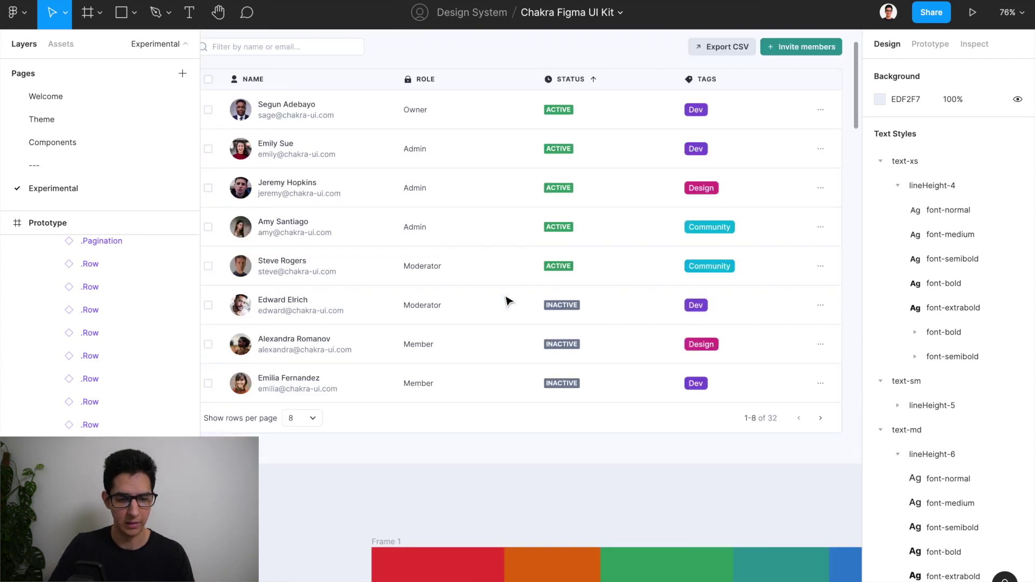
{"action": "scroll", "coordinate": [509, 301], "scroll_direction": "down", "scroll_amount": 2}
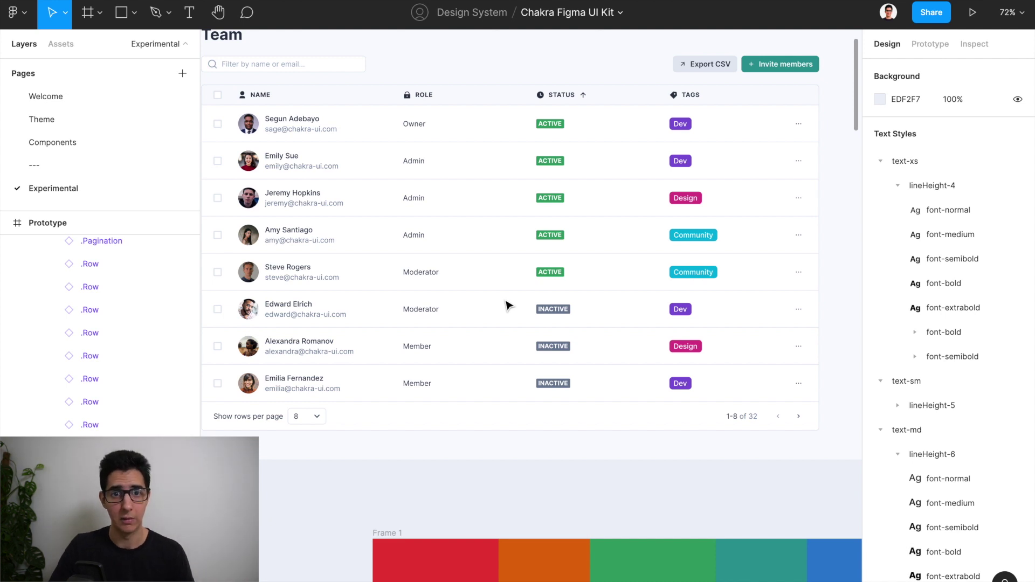
{"action": "scroll", "coordinate": [508, 305], "scroll_direction": "up", "scroll_amount": 1}
{"action": "scroll", "coordinate": [508, 305], "scroll_direction": "left", "scroll_amount": 1}
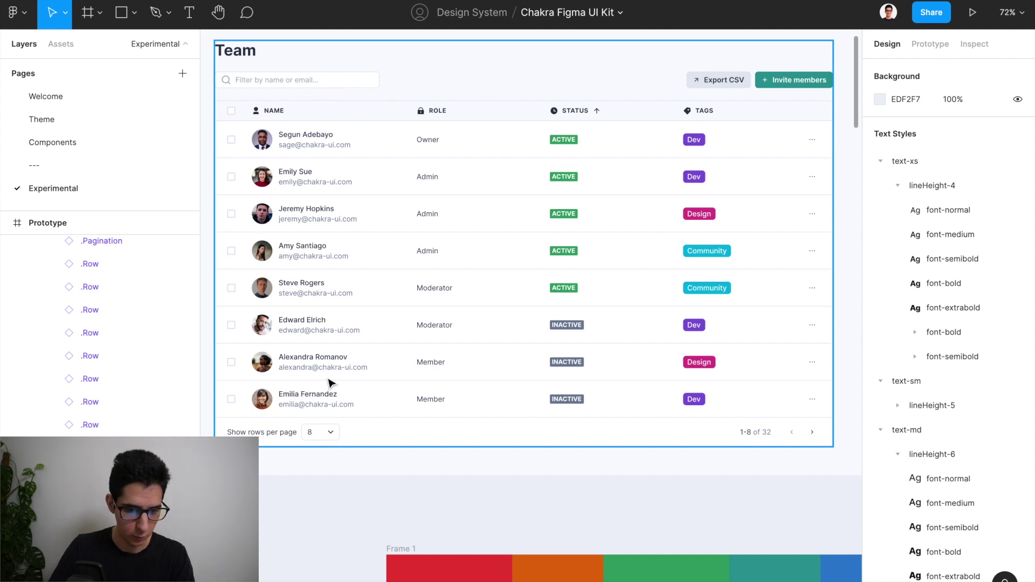
{"action": "scroll", "coordinate": [286, 179], "scroll_direction": "up", "scroll_amount": 2}
{"action": "scroll", "coordinate": [286, 180], "scroll_direction": "up", "scroll_amount": 2}
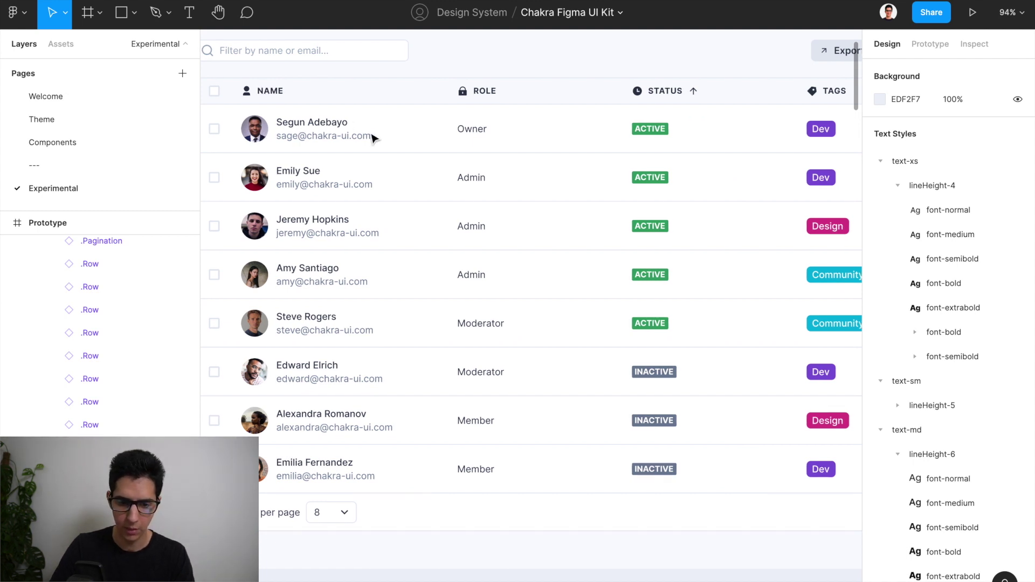
{"action": "scroll", "coordinate": [375, 136], "scroll_direction": "right", "scroll_amount": 3}
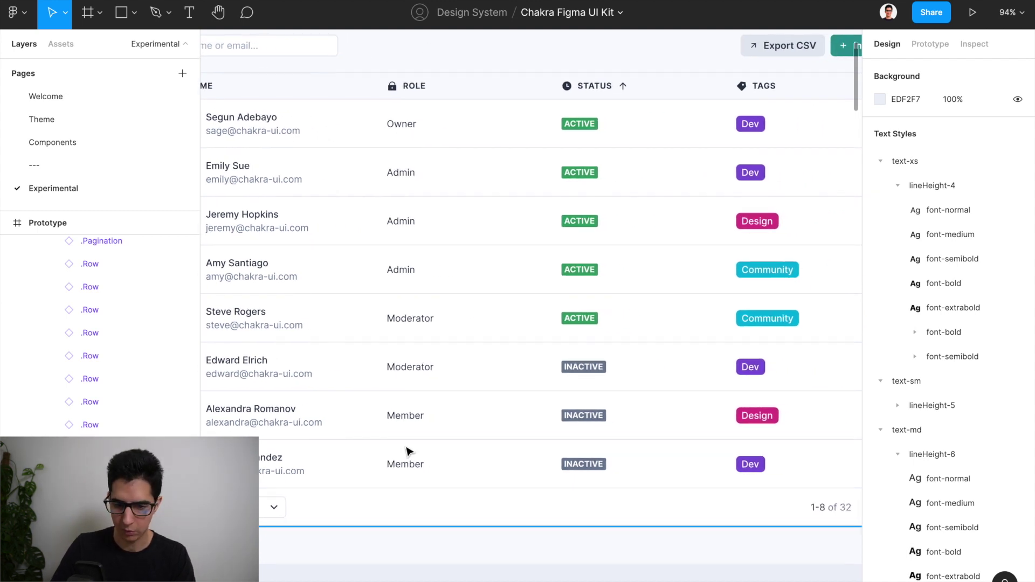
{"action": "scroll", "coordinate": [513, 318], "scroll_direction": "right", "scroll_amount": 3}
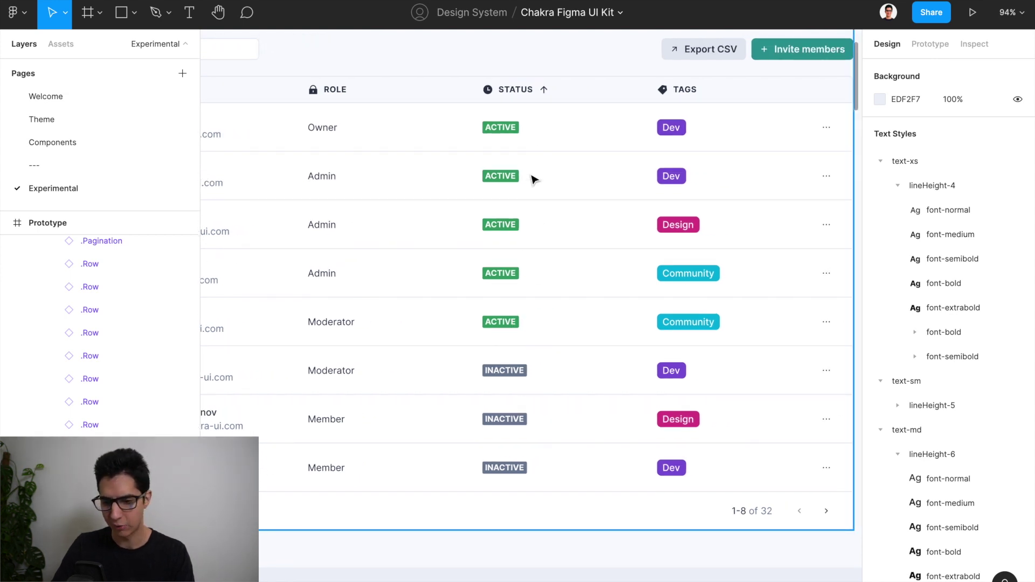
{"action": "scroll", "coordinate": [533, 178], "scroll_direction": "right", "scroll_amount": 3}
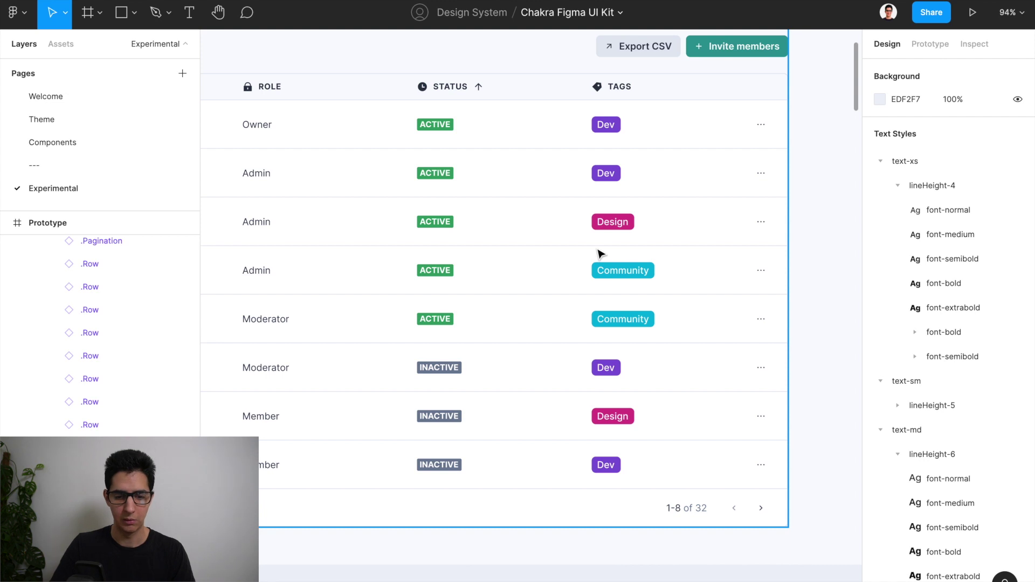
{"action": "scroll", "coordinate": [600, 255], "scroll_direction": "down", "scroll_amount": 3}
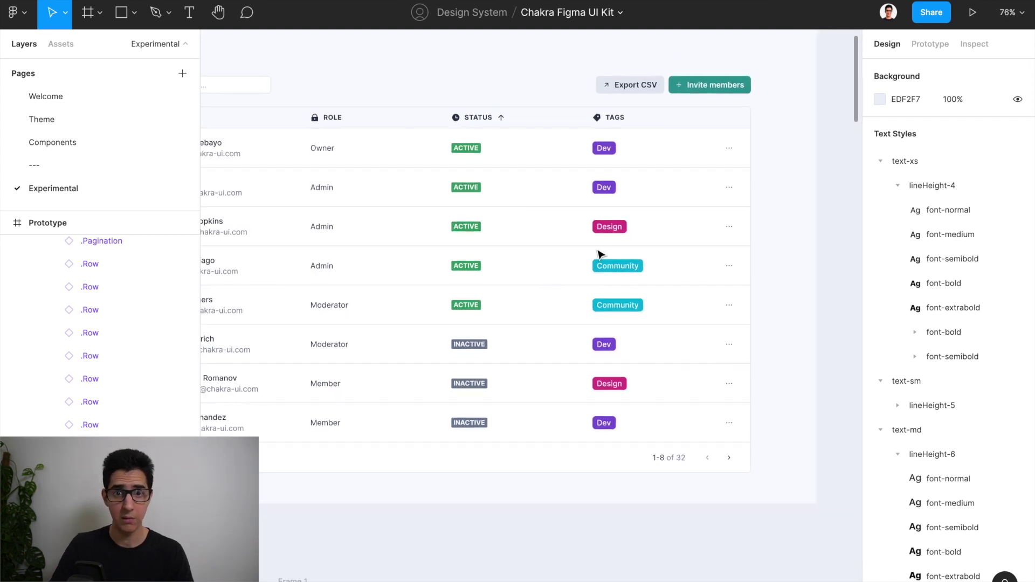
{"action": "left_click", "coordinate": [600, 255]}
{"action": "key", "text": "shift+2"}
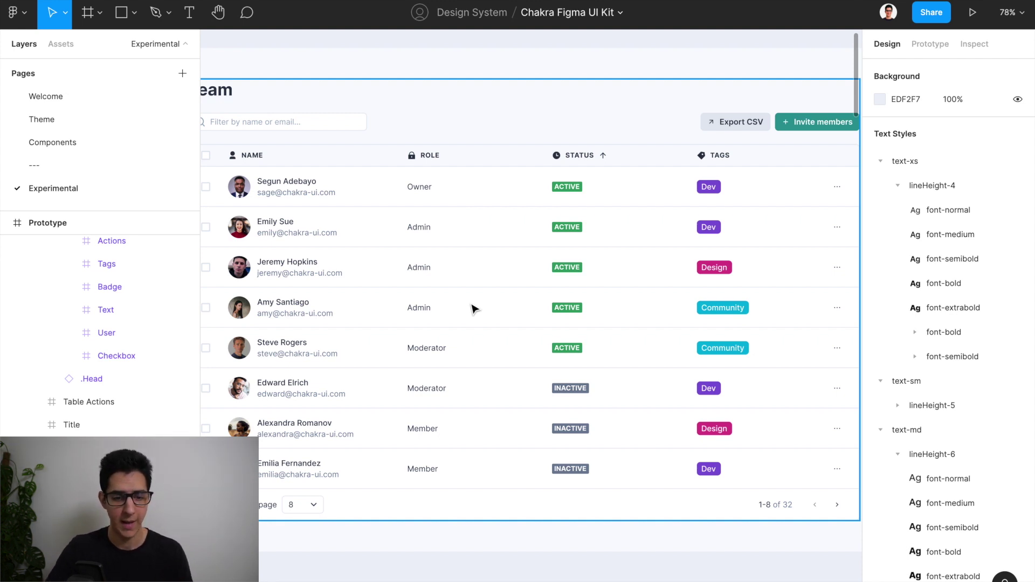
{"action": "scroll", "coordinate": [474, 308], "scroll_direction": "left", "scroll_amount": 2}
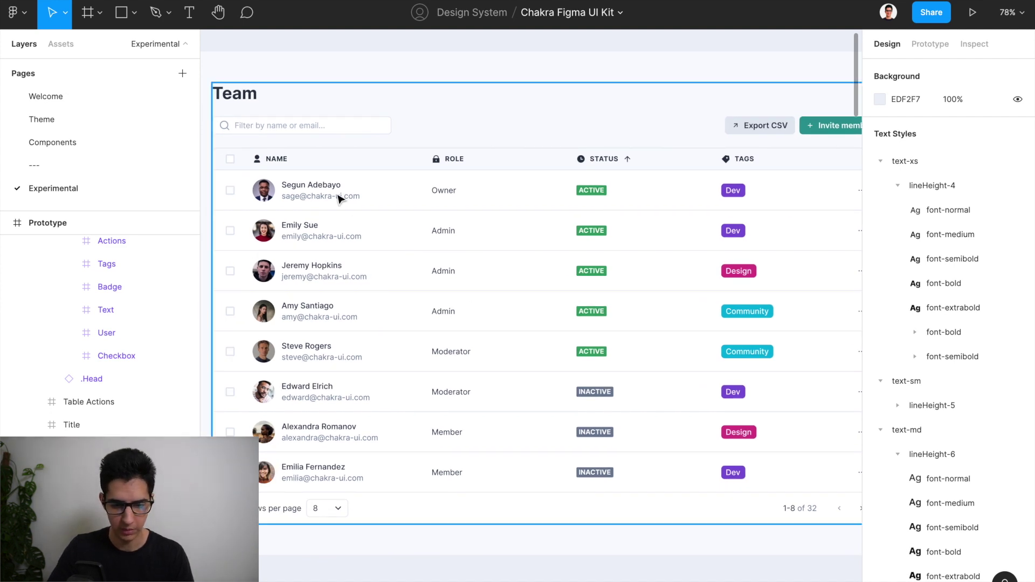
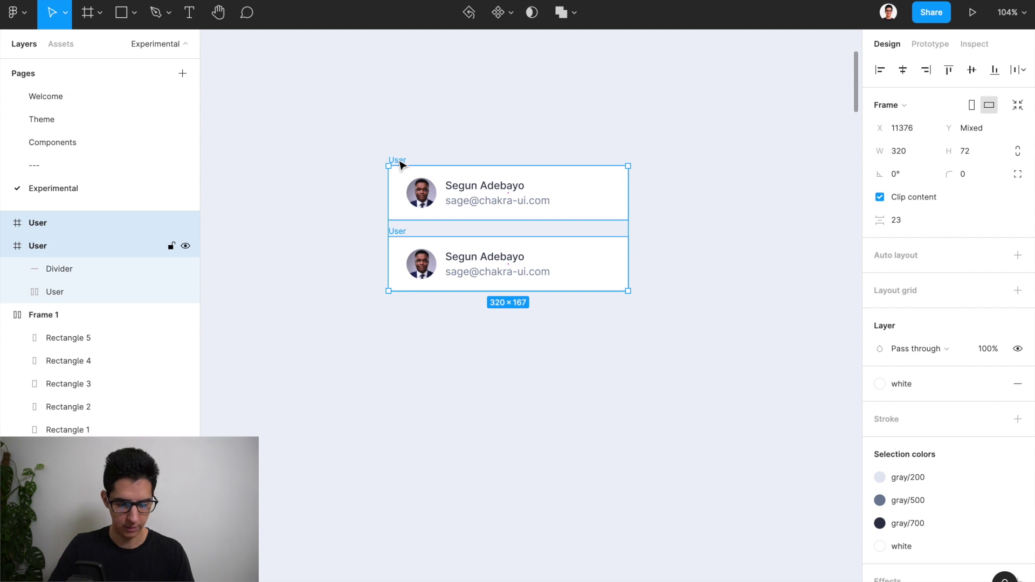
Wrap the two selected User frames in a vertical auto layout frame with 0 spacing between items
{"action": "key", "text": "shift+a"}
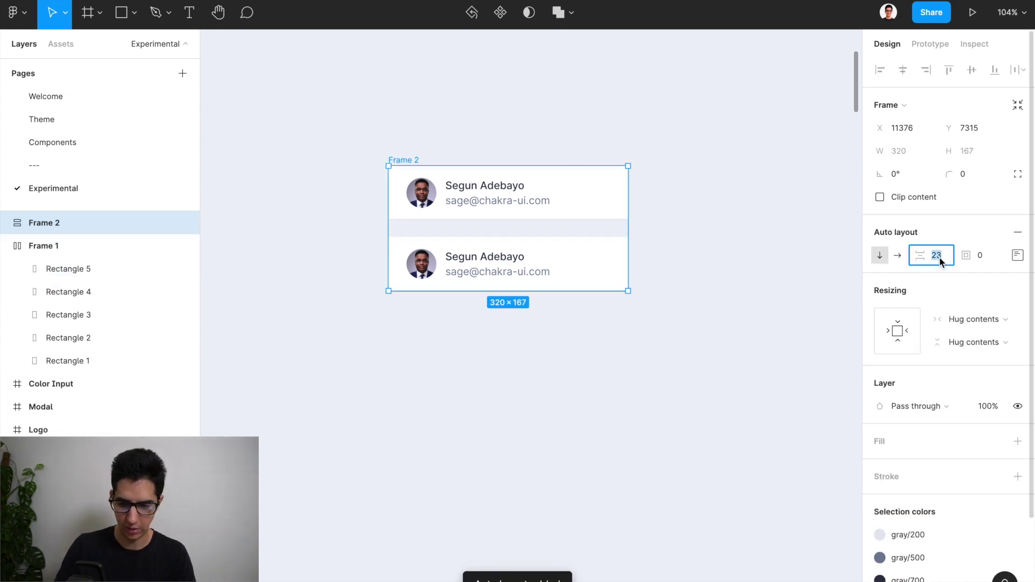
{"action": "type", "text": "0"}
{"action": "key", "text": "Return"}
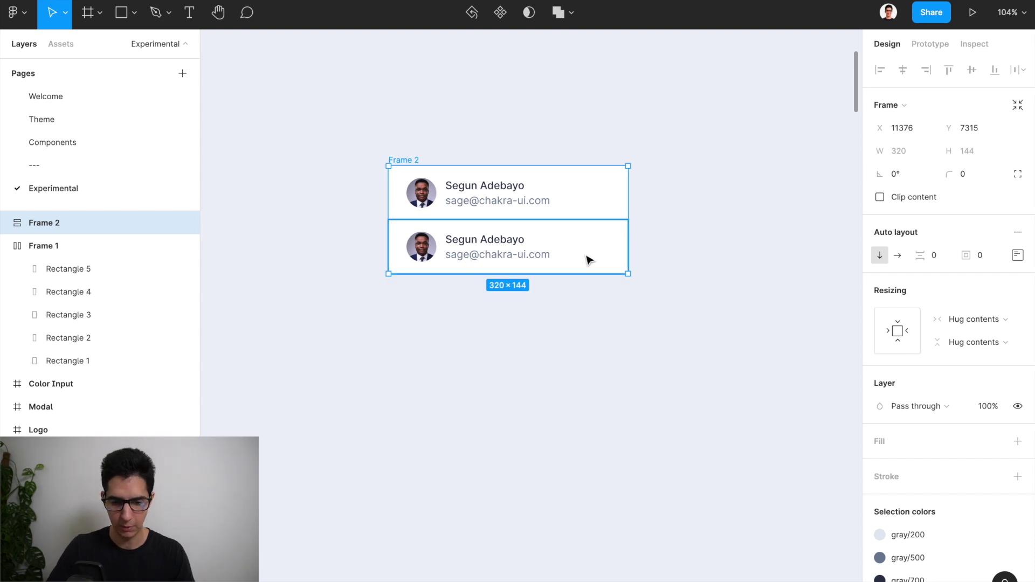
{"action": "left_click", "coordinate": [684, 259]}
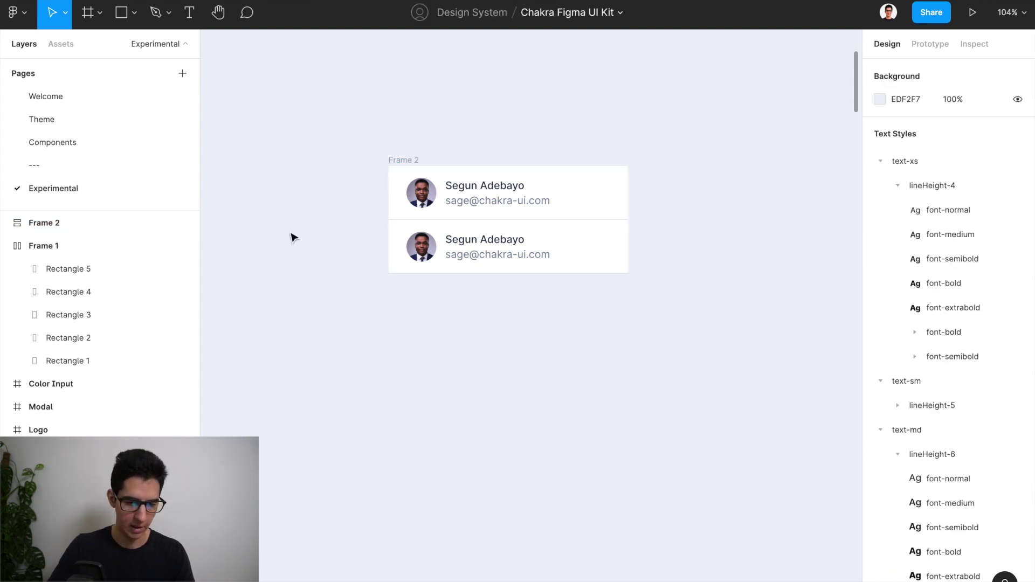
Rename the auto layout frame containing the two user rows as Users
{"action": "left_click", "coordinate": [404, 162]}
{"action": "key", "text": "ctrl+r"}
{"action": "type", "text": "U"}
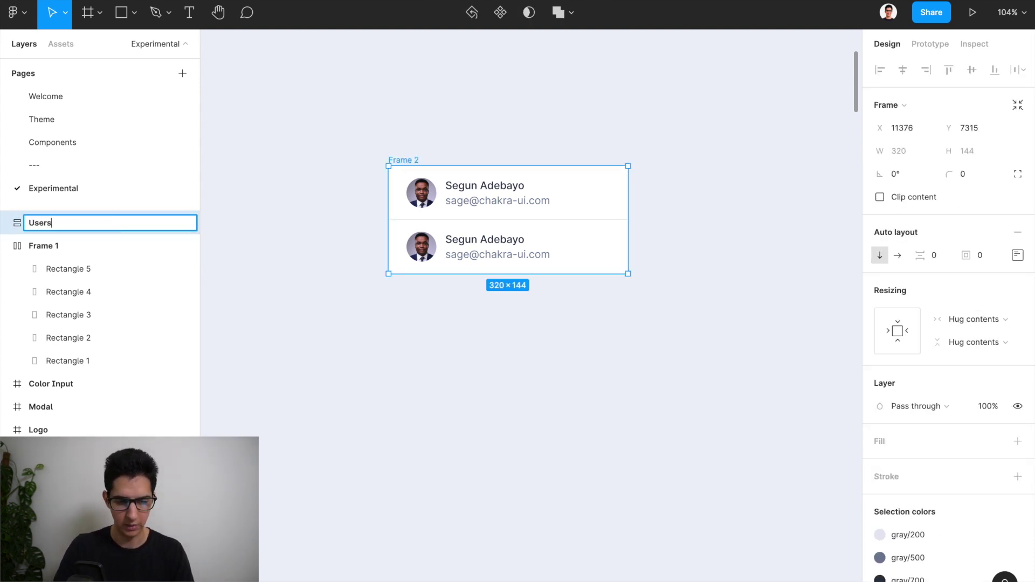
{"action": "key", "text": "Return"}
Duplicate the second user row four times inside the Users frame, making a stack of six rows
{"action": "left_click", "coordinate": [461, 242]}
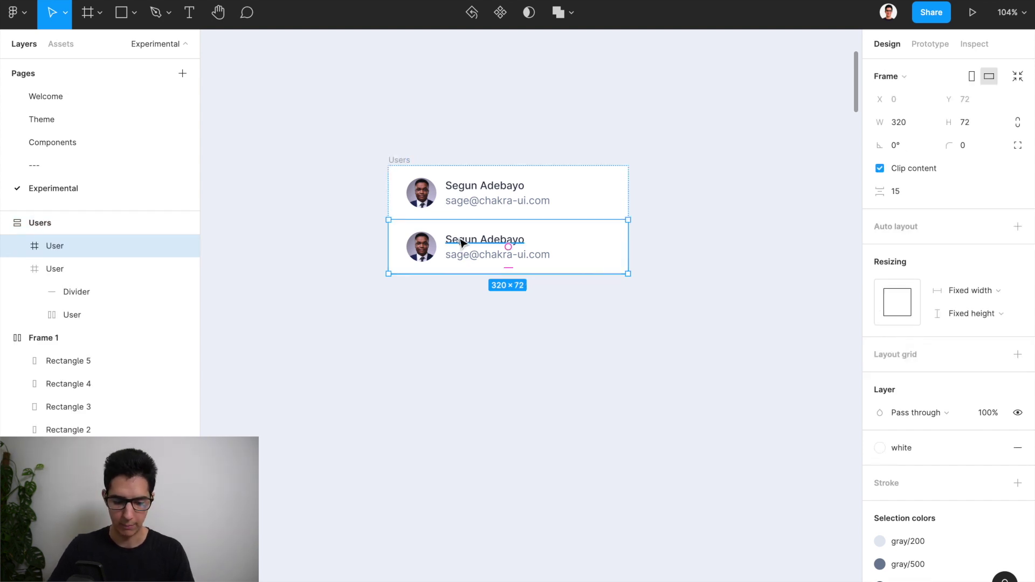
{"action": "key", "text": "ctrl+d"}
{"action": "key", "text": "ctrl+d"}
{"action": "key", "text": "ctrl+d"}
{"action": "key", "text": "ctrl+d"}
{"action": "key", "text": "ctrl+d"}
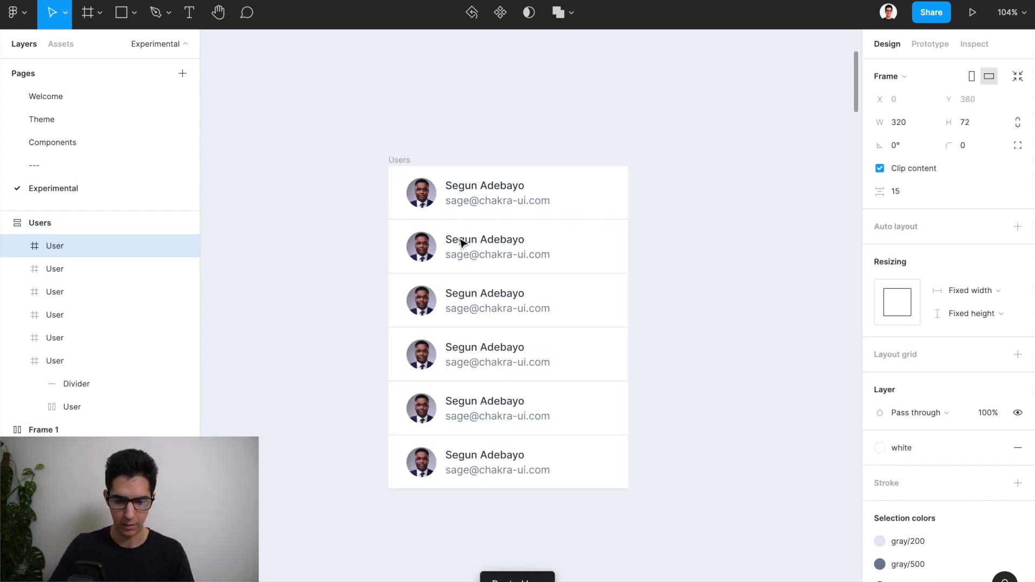
Set the horizontal resizing of all seven user rows in the Users frame to Fill container
{"action": "scroll", "coordinate": [461, 241], "scroll_direction": "down", "scroll_amount": 2}
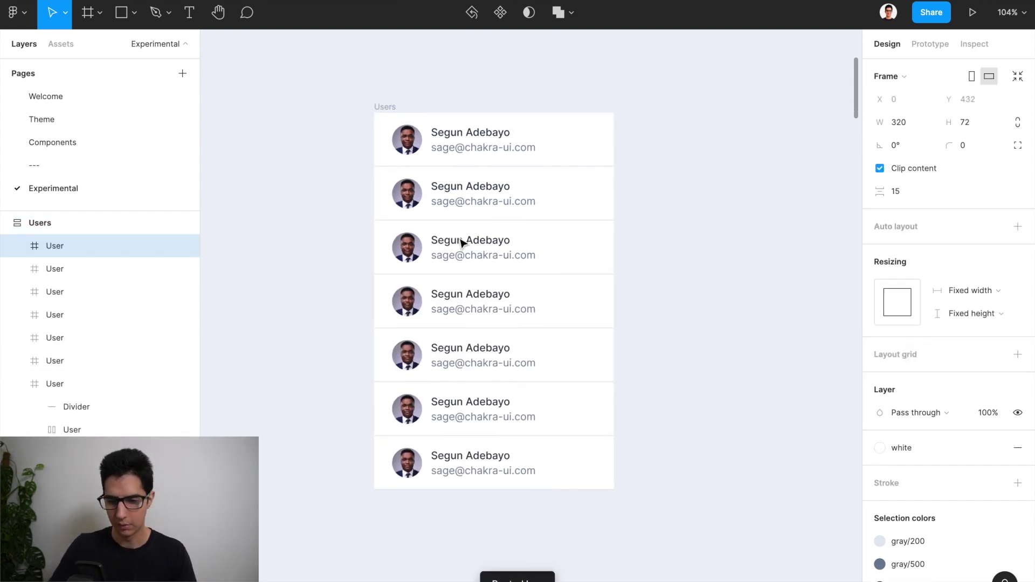
{"action": "left_click", "coordinate": [361, 195]}
{"action": "left_click", "coordinate": [438, 138]}
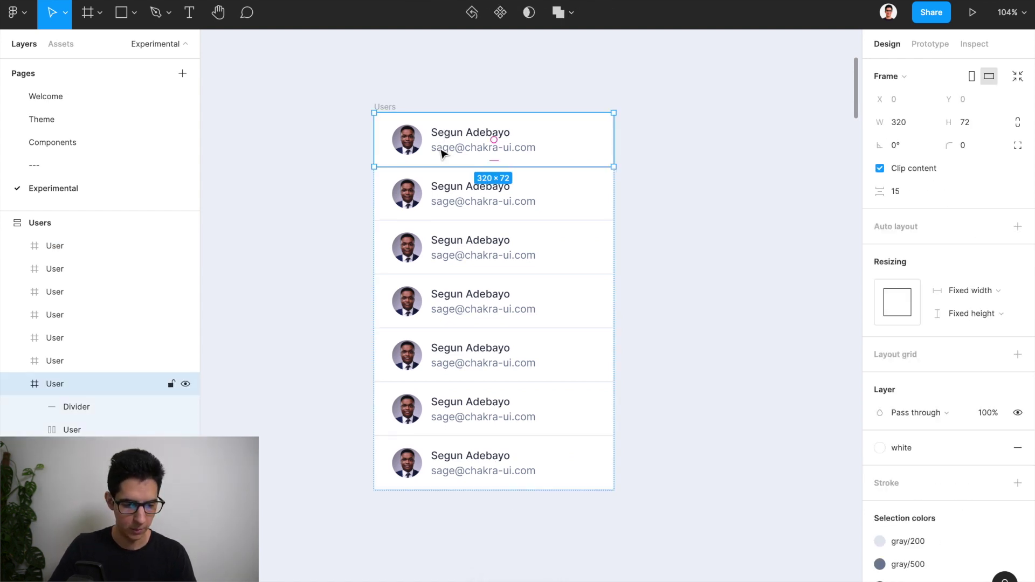
{"action": "left_click", "coordinate": [438, 186], "text": "shift"}
{"action": "left_click", "coordinate": [438, 259], "text": "shift"}
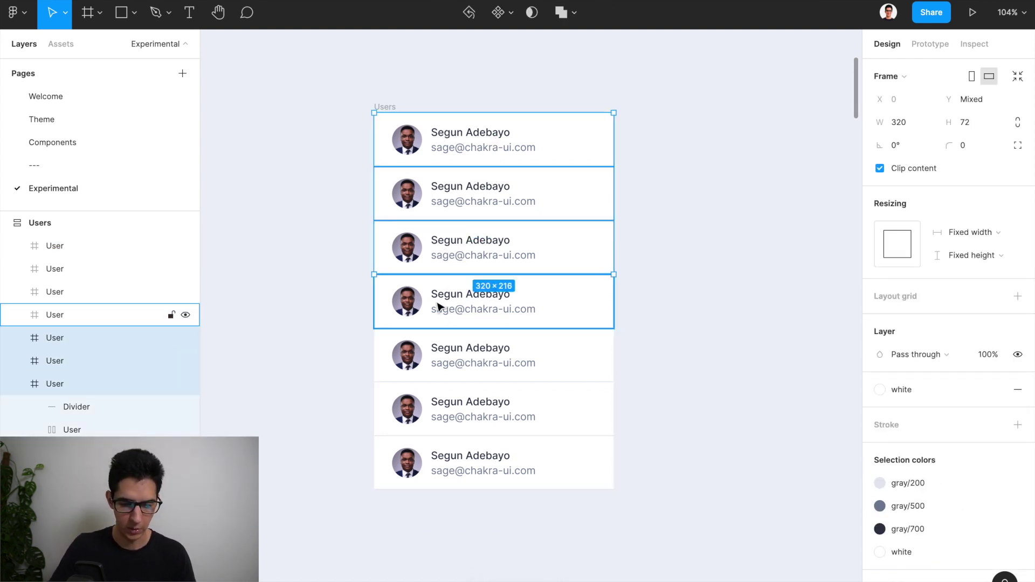
{"action": "left_click", "coordinate": [439, 312], "text": "shift"}
{"action": "left_click", "coordinate": [438, 372], "text": "shift"}
{"action": "left_click", "coordinate": [439, 408], "text": "shift"}
{"action": "left_click", "coordinate": [441, 441], "text": "shift"}
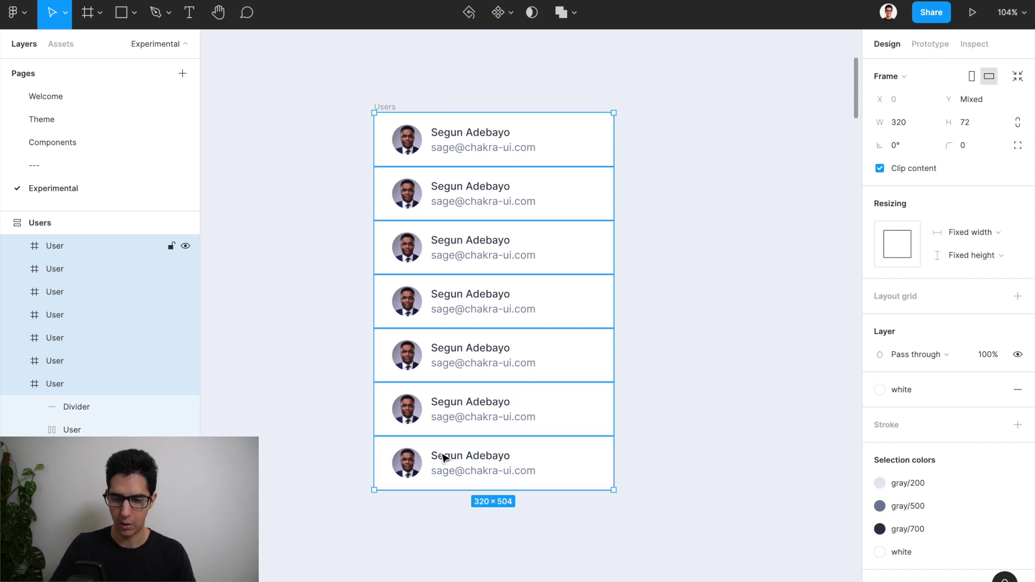
{"action": "left_click", "coordinate": [974, 232]}
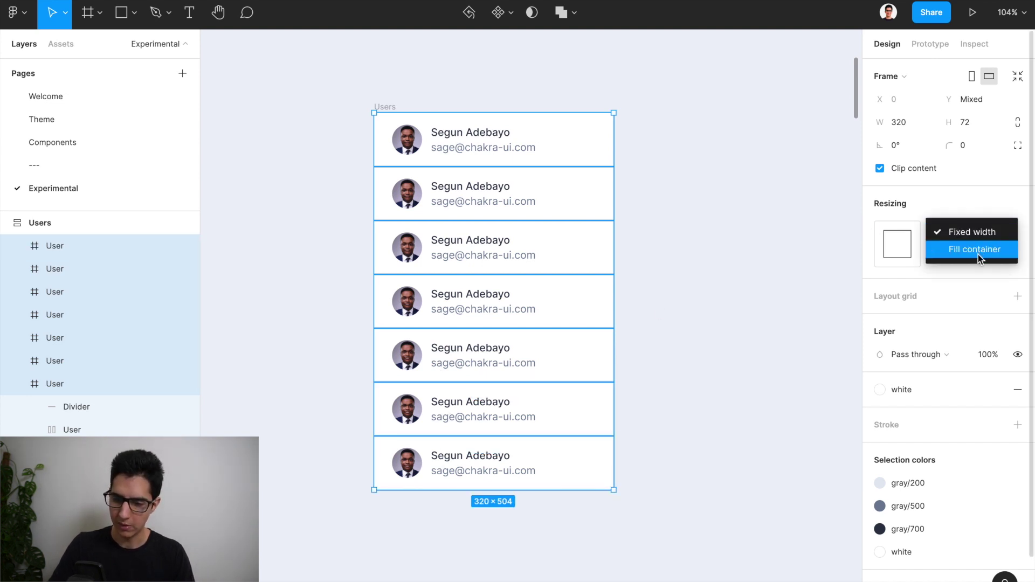
{"action": "left_click", "coordinate": [978, 253]}
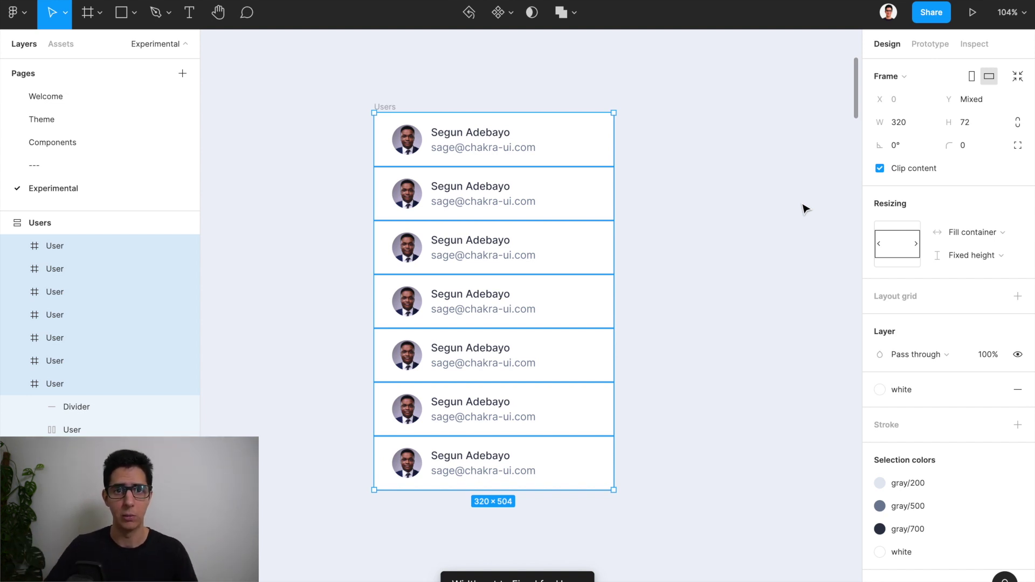
{"action": "left_click", "coordinate": [716, 194]}
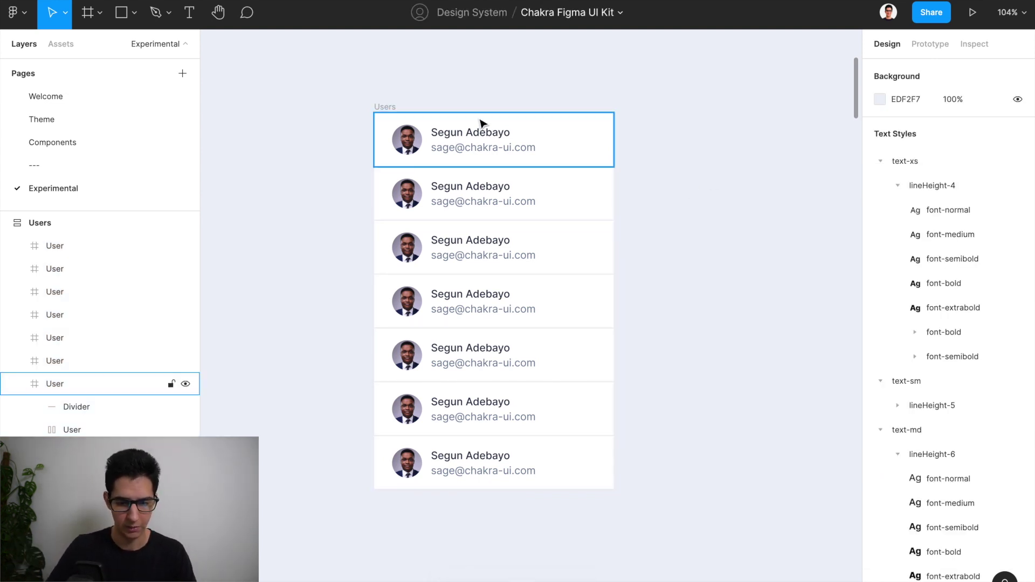
Test resizing the Users frame from its side edge and collapse its child layers
{"action": "left_click", "coordinate": [384, 106]}
{"action": "mouse_move", "coordinate": [613, 177]}
{"action": "left_mouse_down"}
{"action": "mouse_move", "coordinate": [477, 174]}
{"action": "mouse_move", "coordinate": [612, 172]}
{"action": "left_mouse_up"}
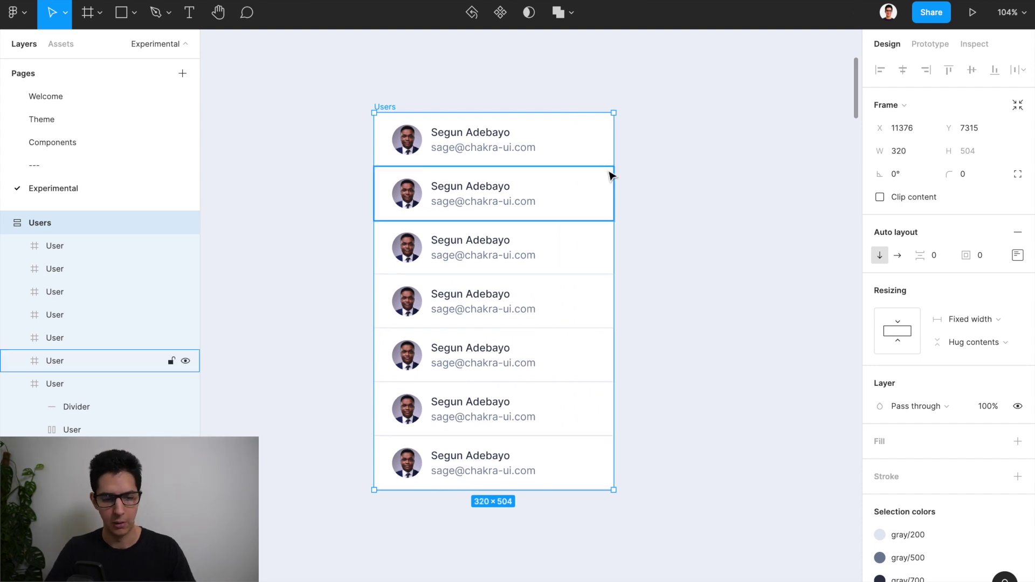
{"action": "left_click", "coordinate": [7, 223]}
{"action": "left_click", "coordinate": [682, 290]}
{"action": "scroll", "coordinate": [683, 290], "scroll_direction": "up", "scroll_amount": 1}
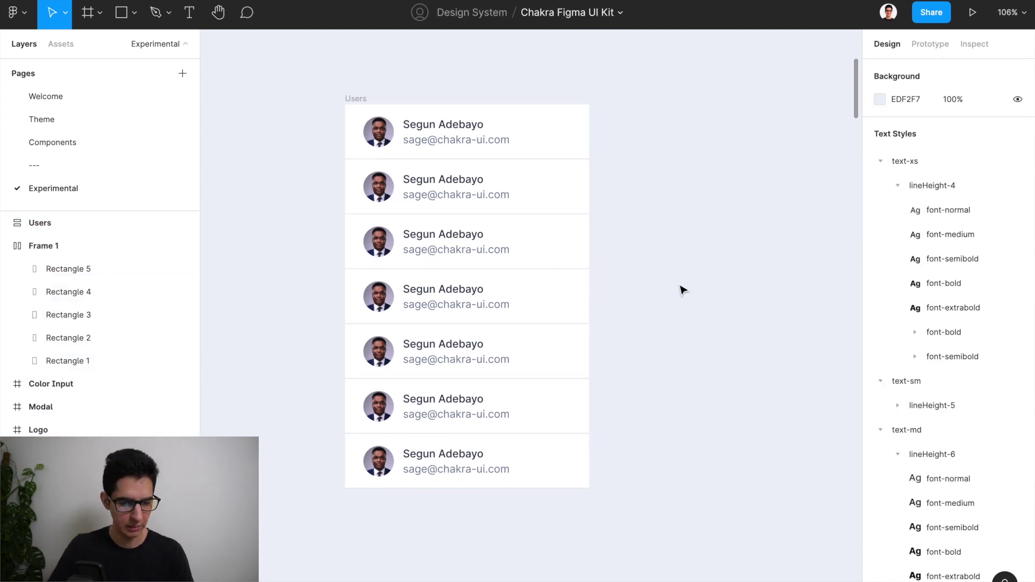
Turn the Users frame into a component and rename it Column
{"action": "left_click", "coordinate": [358, 100]}
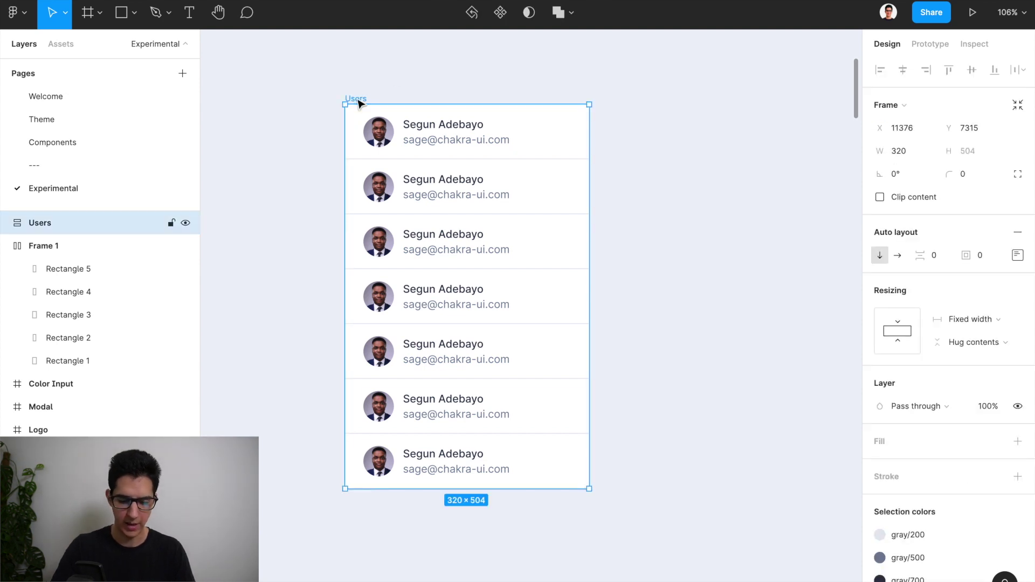
{"action": "key", "text": "ctrl+alt+k"}
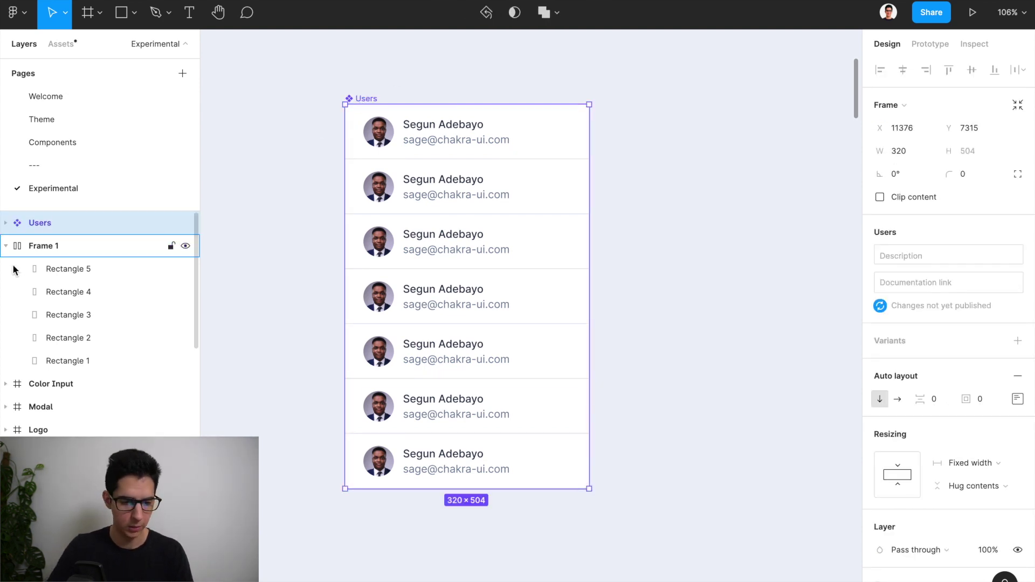
{"action": "double_click", "coordinate": [46, 226]}
{"action": "type", "text": "Column"}
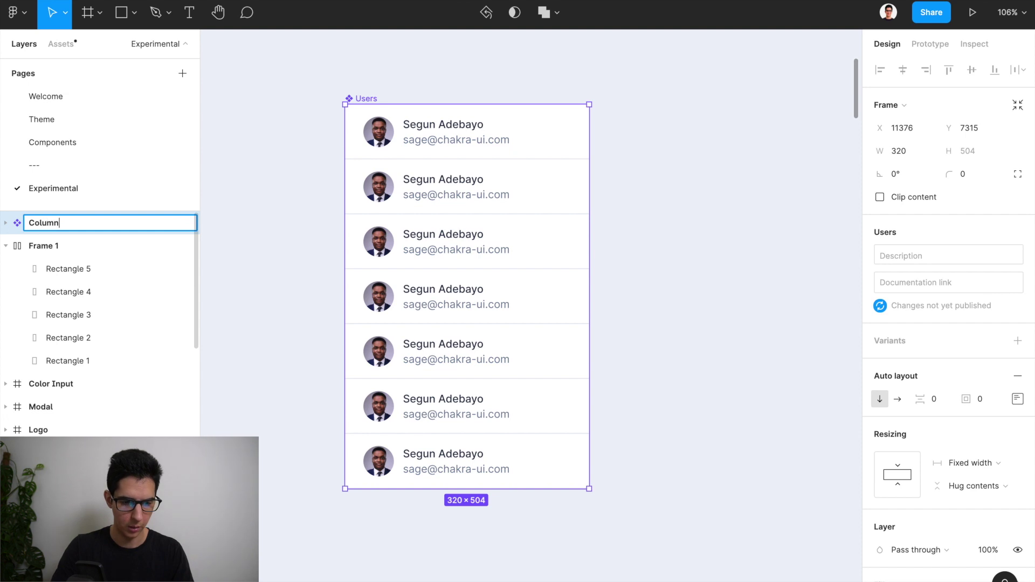
{"action": "key", "text": "Return"}
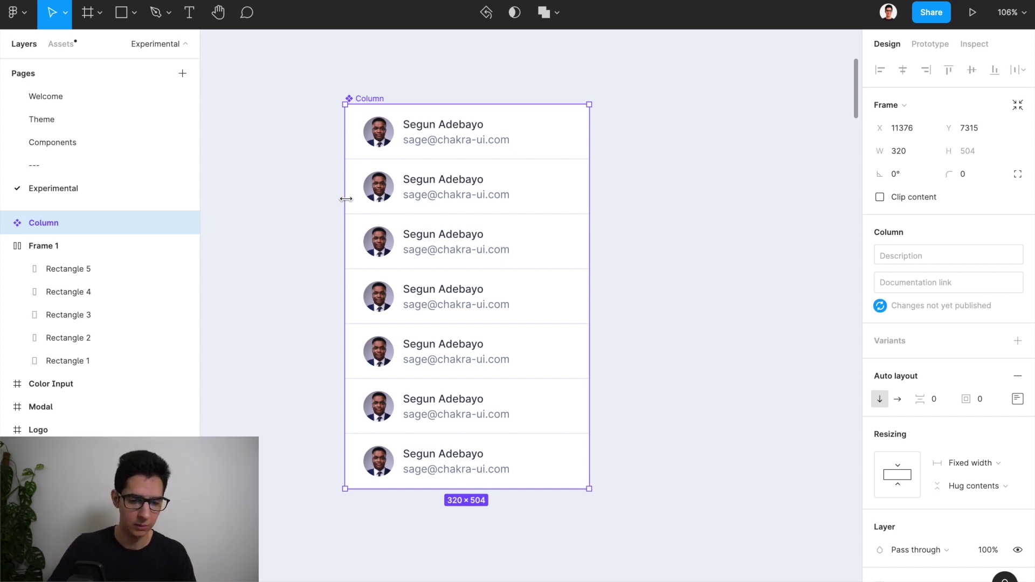
Add a second variant to the Column component and widen the component set to about 1171
{"action": "scroll", "coordinate": [429, 178], "scroll_direction": "down", "scroll_amount": 3}
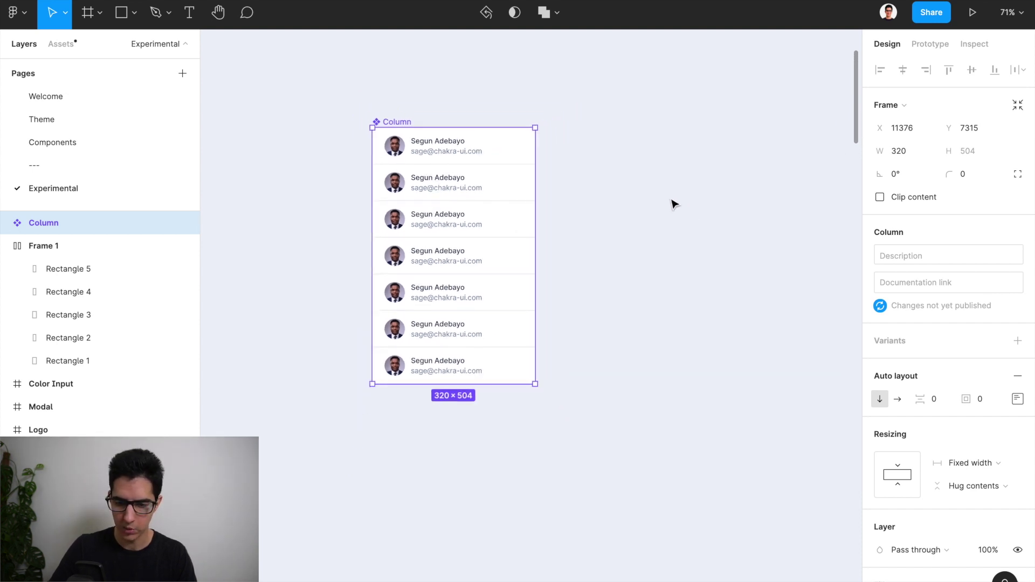
{"action": "left_click", "coordinate": [1018, 342]}
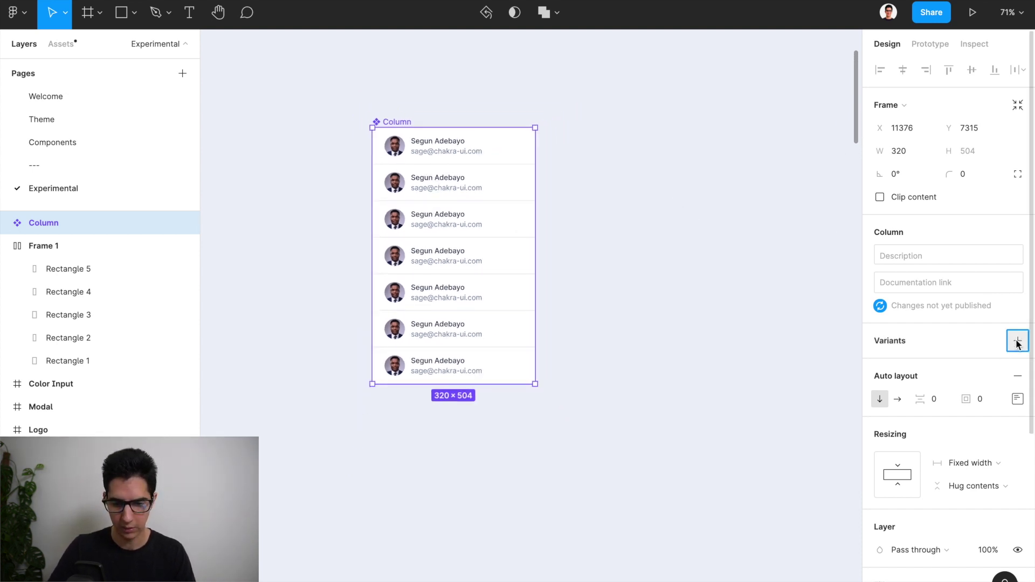
{"action": "scroll", "coordinate": [595, 238], "scroll_direction": "down", "scroll_amount": 3}
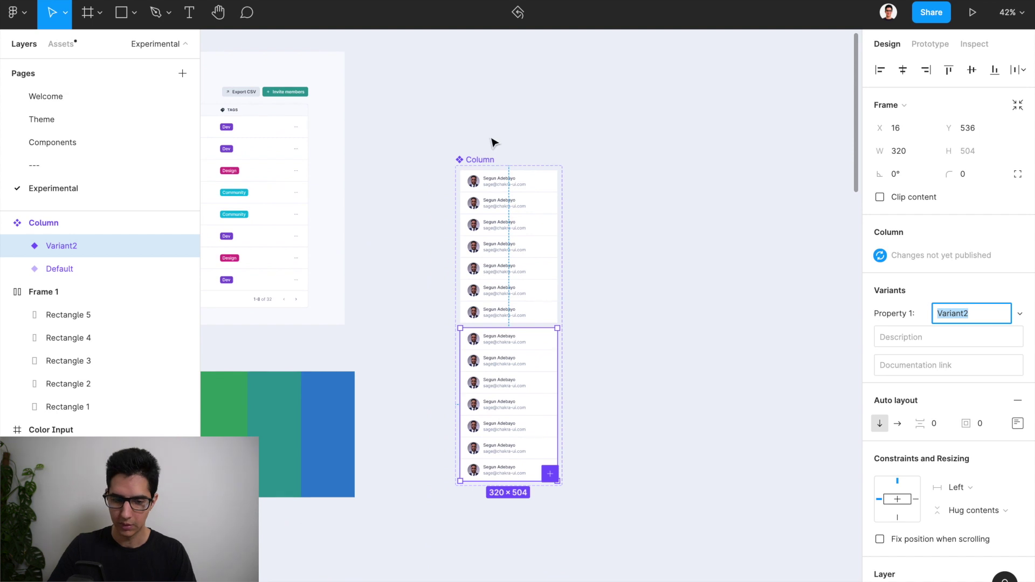
{"action": "left_click", "coordinate": [478, 159]}
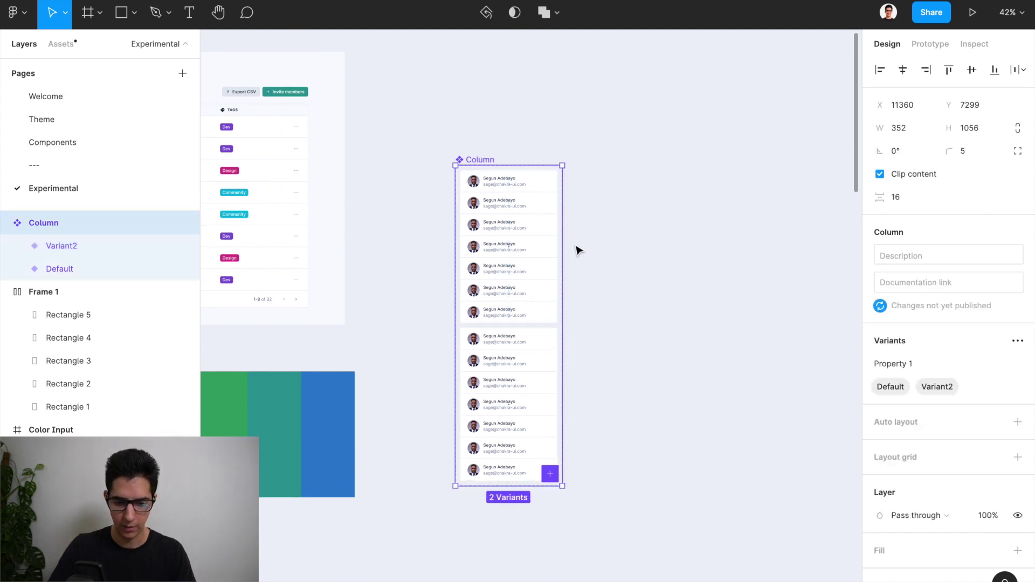
{"action": "left_click_drag", "start_coordinate": [564, 248], "coordinate": [809, 248]}
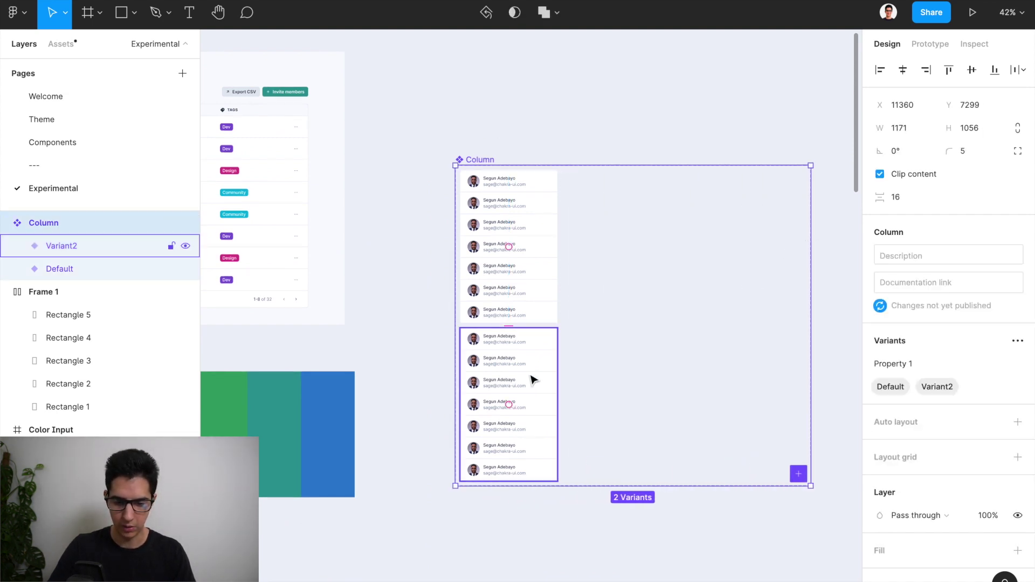
Move Variant2 beside the Default variant and delete it from the Column component set
{"action": "left_click", "coordinate": [514, 382]}
{"action": "left_click_drag", "start_coordinate": [515, 381], "coordinate": [599, 228]}
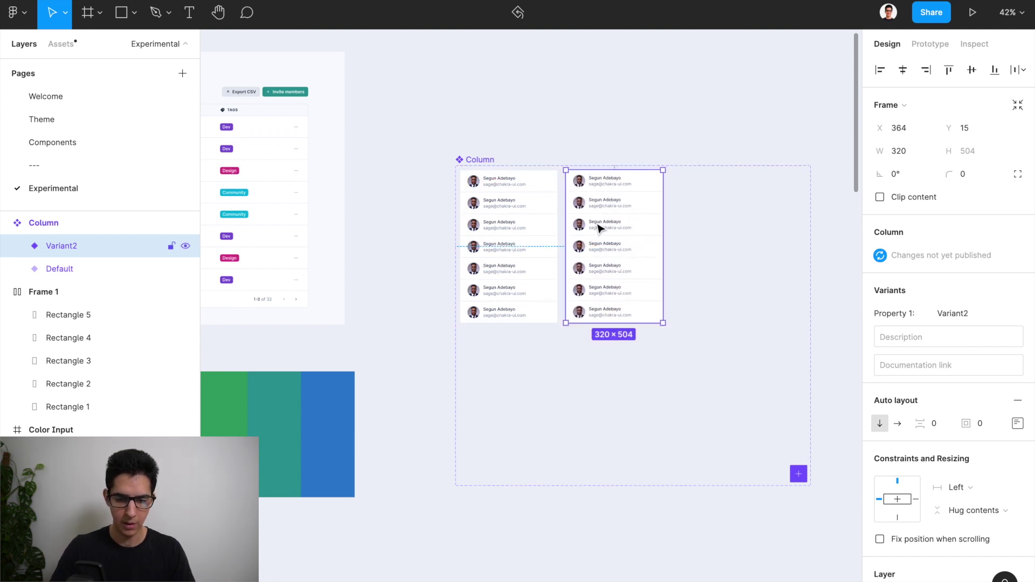
{"action": "key", "text": "Delete"}
Copy the Owner cell from the Team table's Role column and paste it on the empty canvas above the Column component set
{"action": "scroll", "coordinate": [598, 226], "scroll_direction": "left", "scroll_amount": 10}
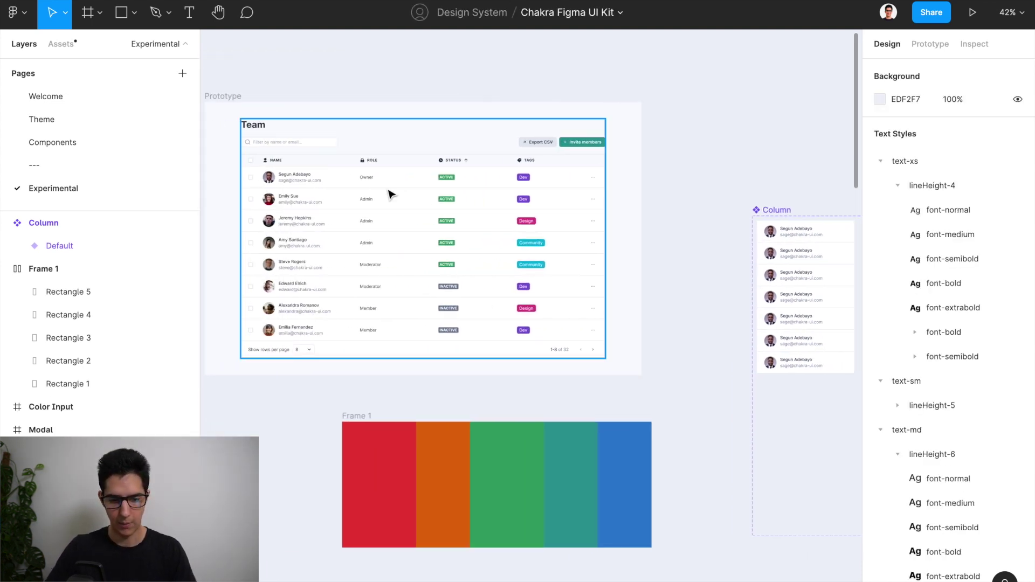
{"action": "double_click", "coordinate": [381, 179]}
{"action": "double_click", "coordinate": [381, 179]}
{"action": "scroll", "coordinate": [381, 179], "scroll_direction": "up", "scroll_amount": 5}
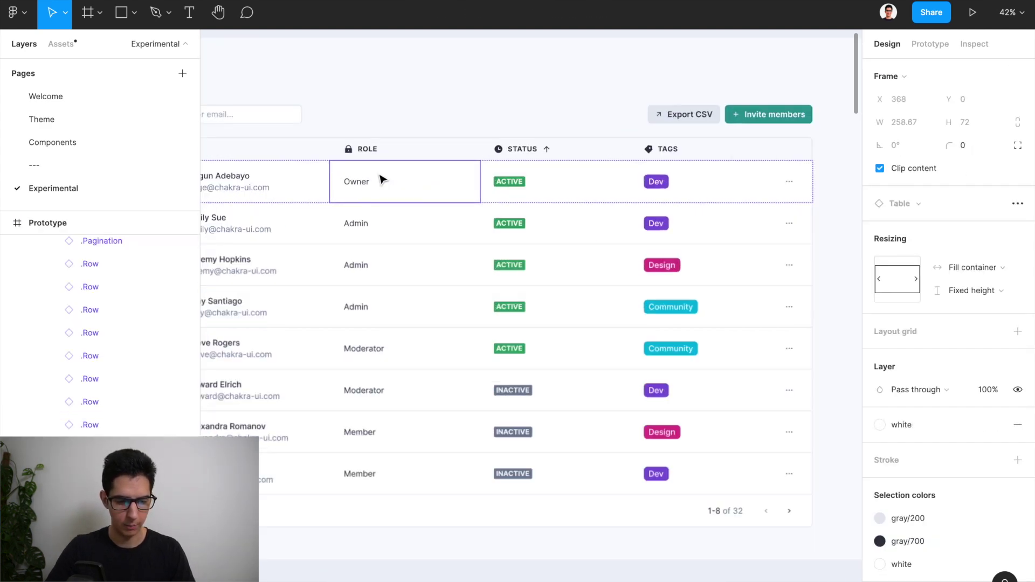
{"action": "scroll", "coordinate": [381, 180], "scroll_direction": "down", "scroll_amount": 3}
{"action": "scroll", "coordinate": [381, 179], "scroll_direction": "right", "scroll_amount": 15}
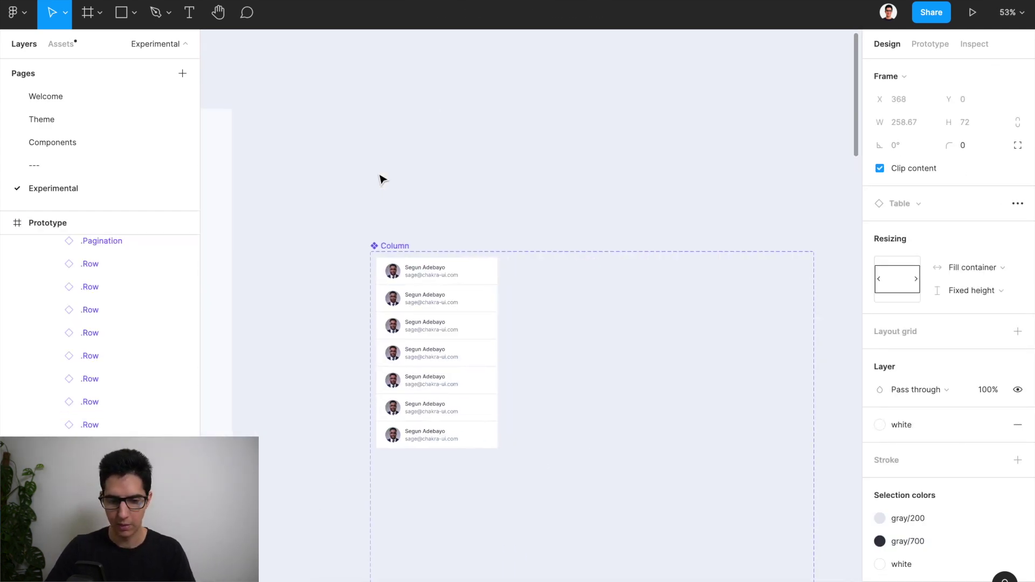
{"action": "scroll", "coordinate": [381, 179], "scroll_direction": "up", "scroll_amount": 5}
{"action": "left_click", "coordinate": [401, 179]}
{"action": "scroll", "coordinate": [401, 180], "scroll_direction": "up", "scroll_amount": 3}
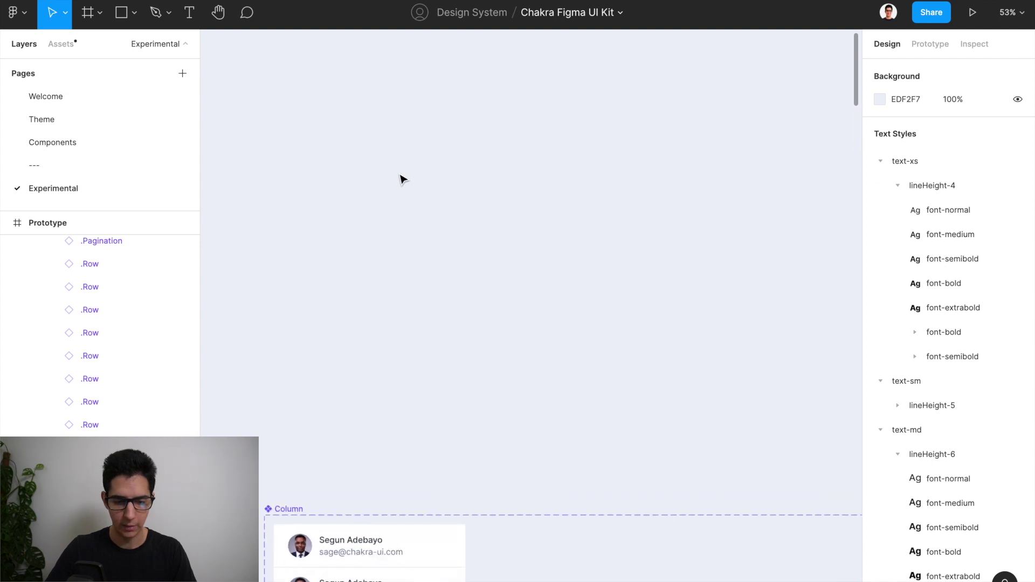
{"action": "key", "text": "ctrl+v"}
{"action": "left_click_drag", "start_coordinate": [467, 296], "coordinate": [459, 224]}
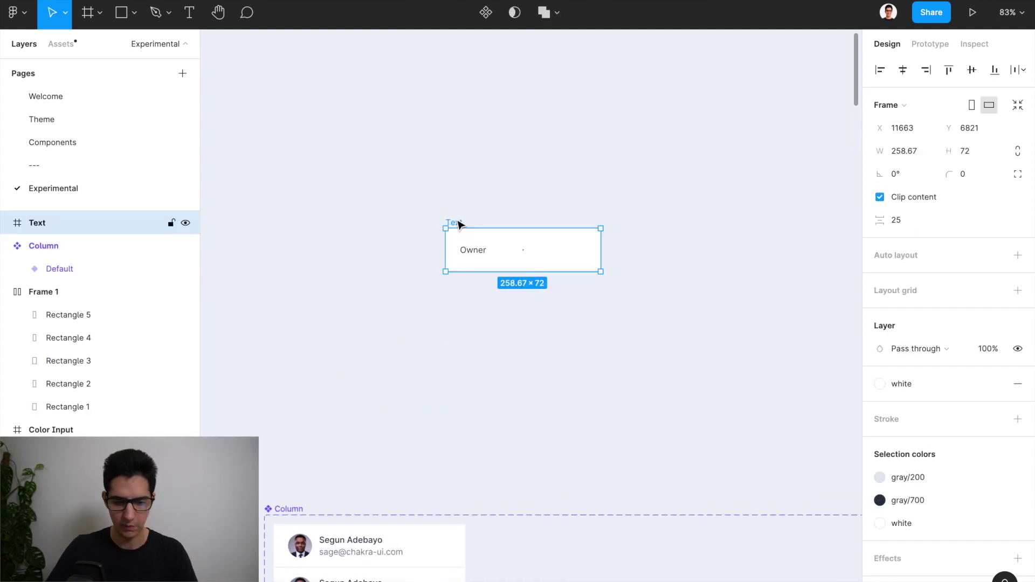
Duplicate the Owner cell directly below itself and wrap both cells in a vertical auto layout frame with 0 spacing
{"action": "left_click_drag", "start_coordinate": [458, 224], "coordinate": [453, 277]}
{"action": "left_click", "coordinate": [458, 224], "text": "shift"}
{"action": "key", "text": "shift+a"}
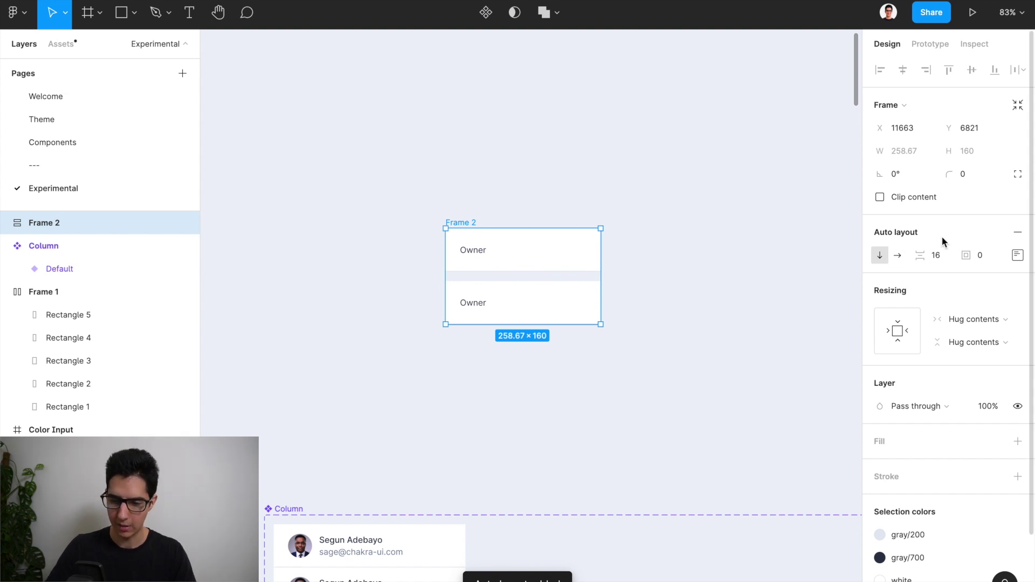
{"action": "left_click", "coordinate": [944, 259]}
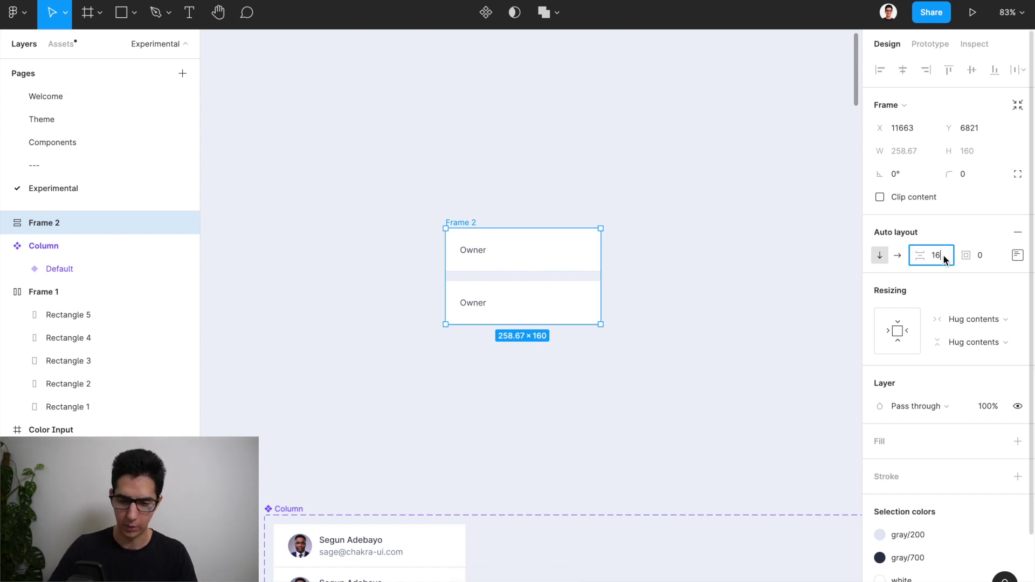
{"action": "type", "text": "0"}
{"action": "key", "text": "Return"}
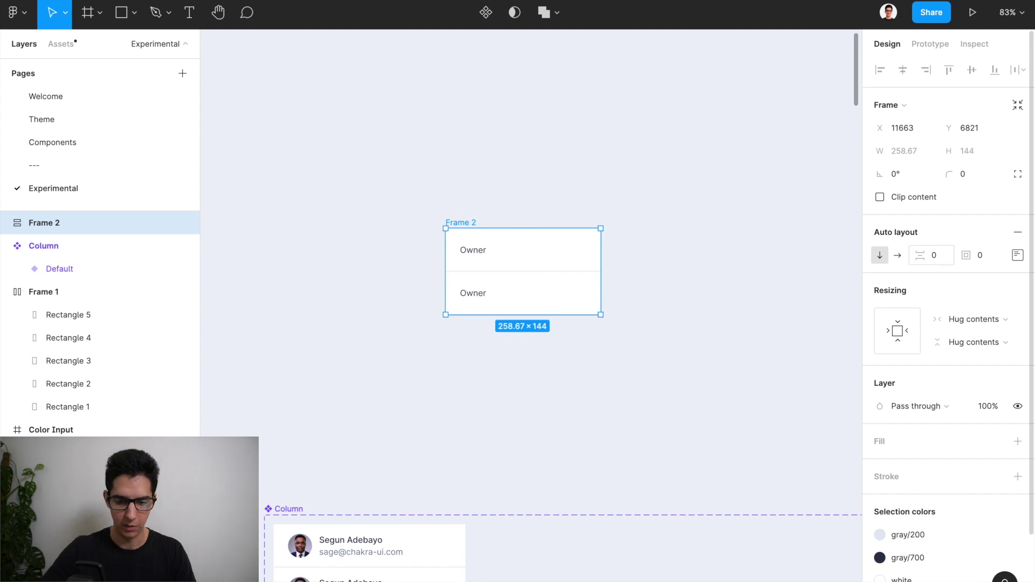
Duplicate the second Owner cell five times inside Frame 2 to match the seven rows of the user column
{"action": "scroll", "coordinate": [507, 270], "scroll_direction": "down", "scroll_amount": 3}
{"action": "scroll", "coordinate": [481, 304], "scroll_direction": "down", "scroll_amount": 5}
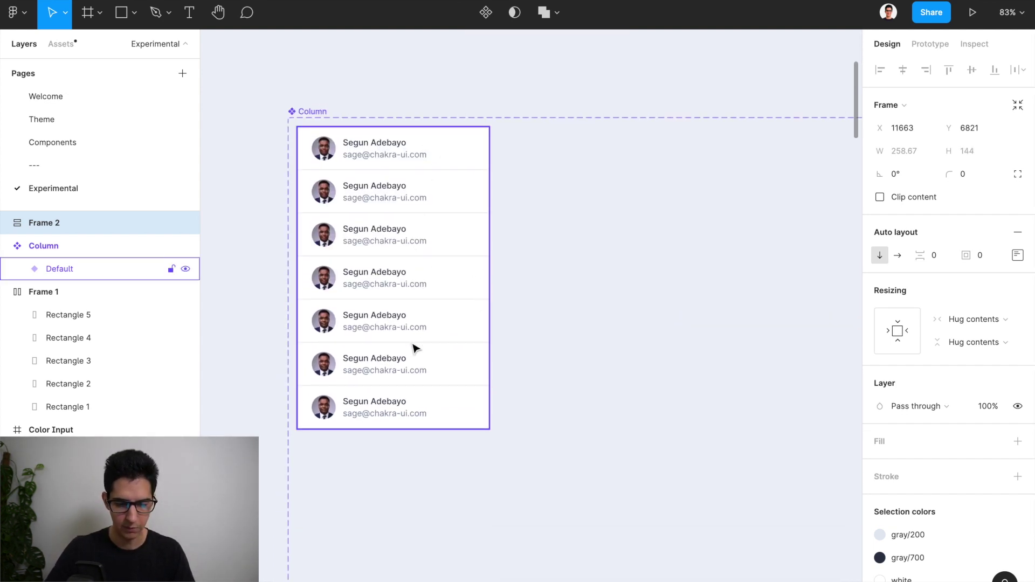
{"action": "scroll", "coordinate": [415, 348], "scroll_direction": "up", "scroll_amount": 7}
{"action": "left_click", "coordinate": [484, 275]}
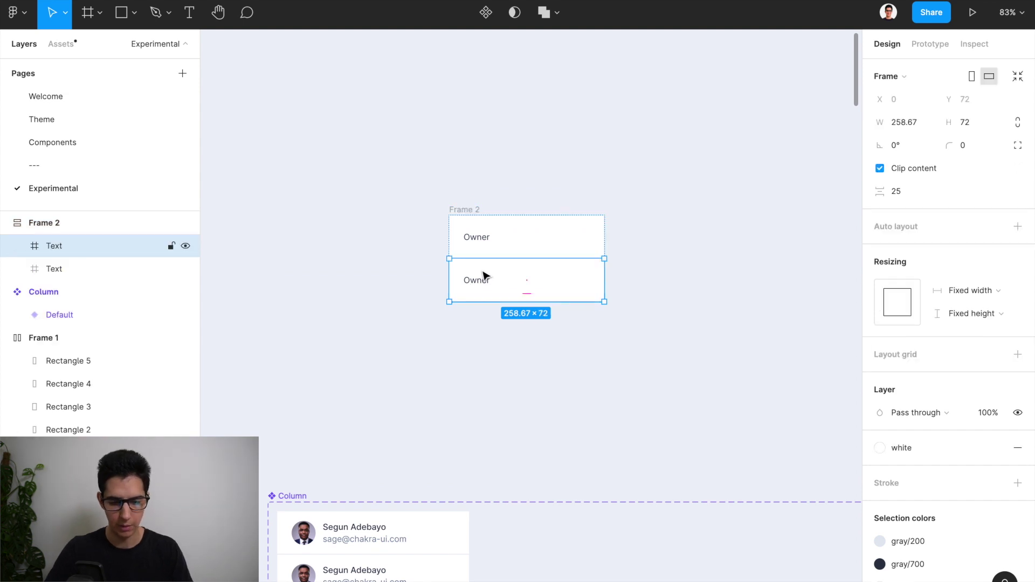
{"action": "key", "text": "ctrl+d"}
{"action": "key", "text": "ctrl+d"}
{"action": "key", "text": "ctrl+d"}
{"action": "key", "text": "ctrl+d"}
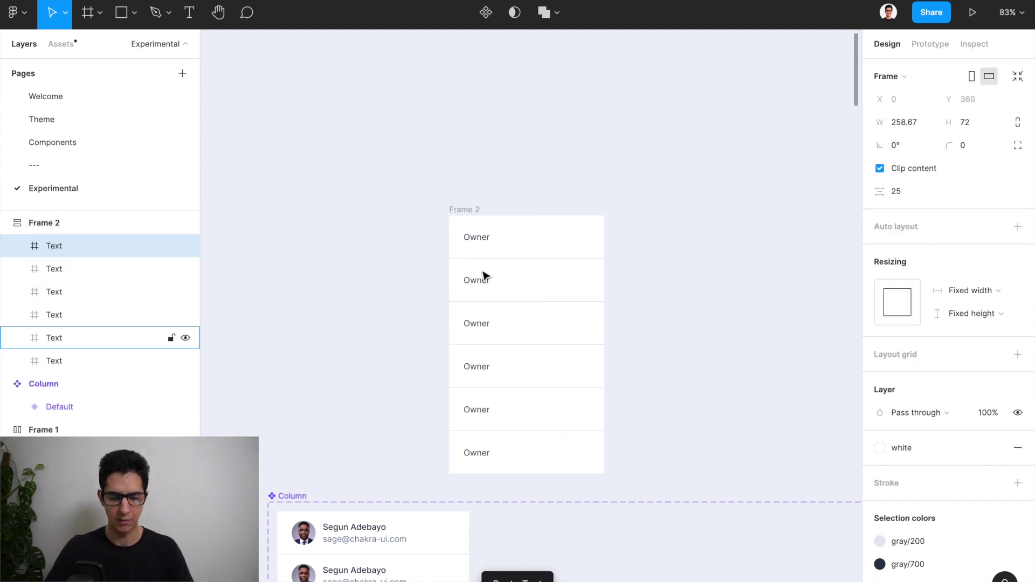
{"action": "key", "text": "ctrl+d"}
Move the Owner frame further up from the component set and rename it Column
{"action": "left_click", "coordinate": [462, 210]}
{"action": "key", "text": "shift+a"}
{"action": "left_click_drag", "start_coordinate": [463, 209], "coordinate": [463, 146]}
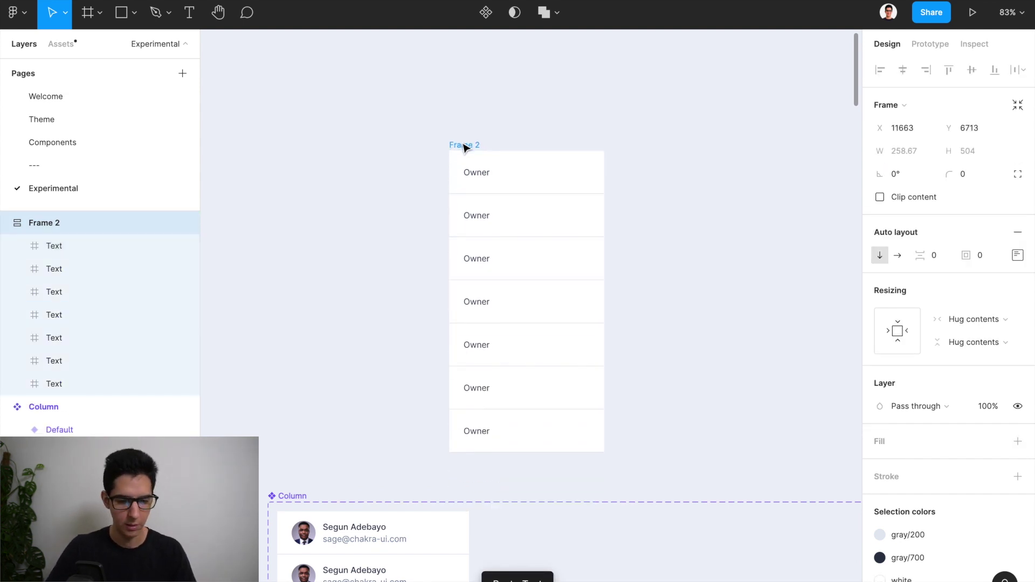
{"action": "double_click", "coordinate": [77, 218]}
{"action": "type", "text": "Column"}
{"action": "key", "text": "Return"}
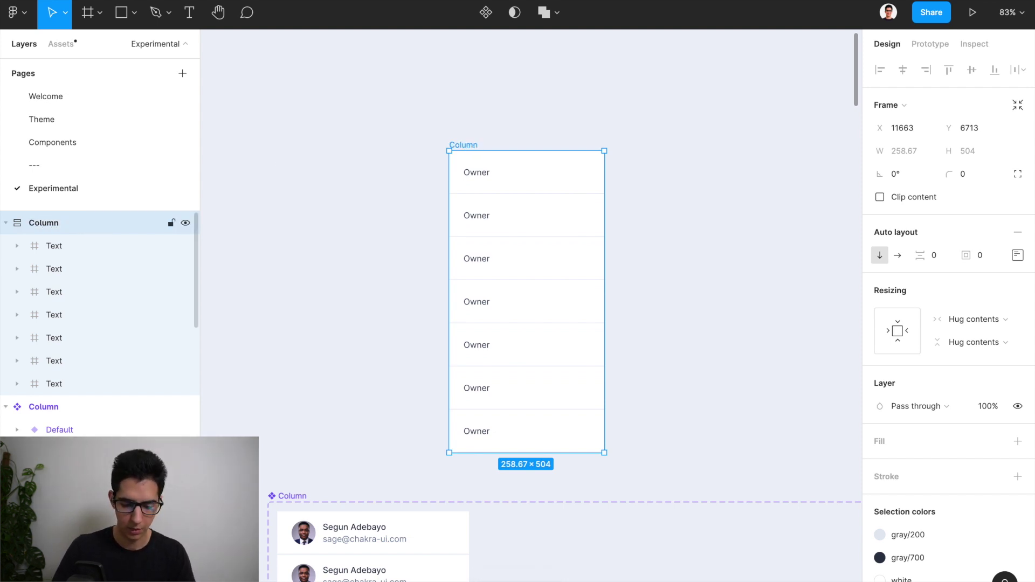
Turn the Owner column into a component and move it into the Column component set beside the user variant
{"action": "key", "text": "ctrl+alt+k"}
{"action": "scroll", "coordinate": [100, 335], "scroll_direction": "down", "scroll_amount": 1}
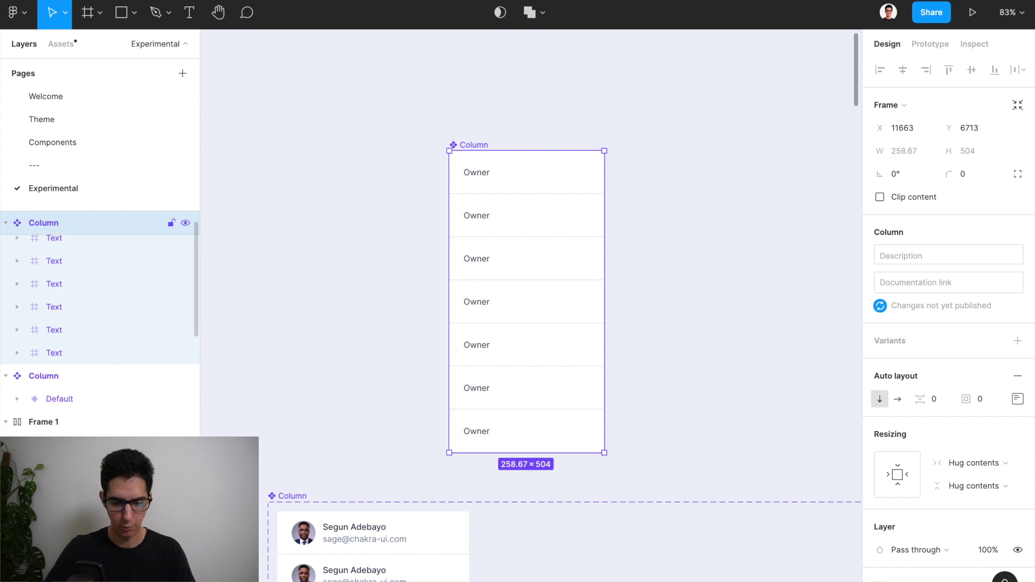
{"action": "scroll", "coordinate": [291, 287], "scroll_direction": "down", "scroll_amount": 3}
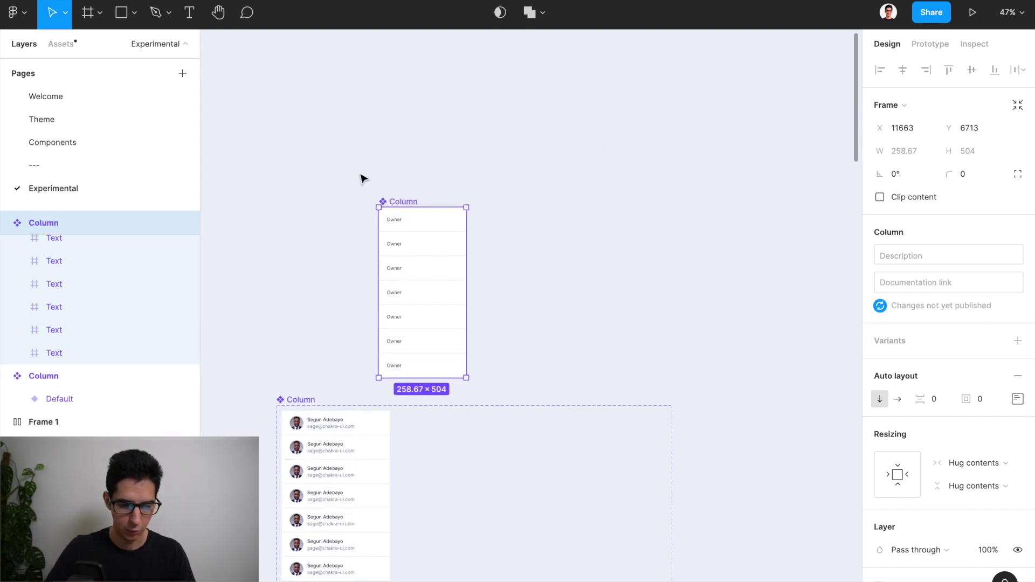
{"action": "left_click_drag", "start_coordinate": [390, 204], "coordinate": [418, 422]}
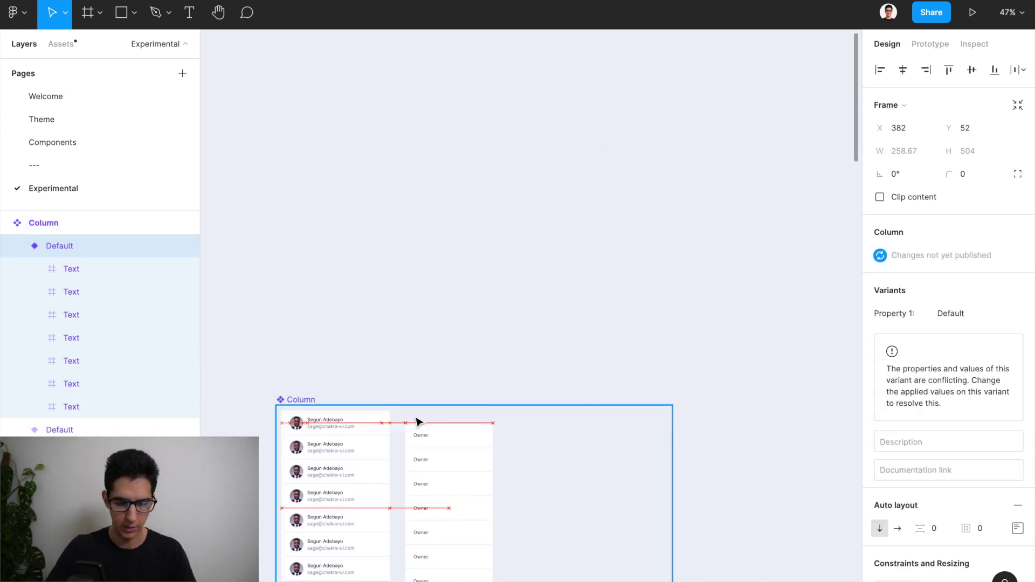
Align the Owner variant with the top of the user variant inside the Column component set, at X 364, Y 16
{"action": "scroll", "coordinate": [419, 421], "scroll_direction": "up", "scroll_amount": 3}
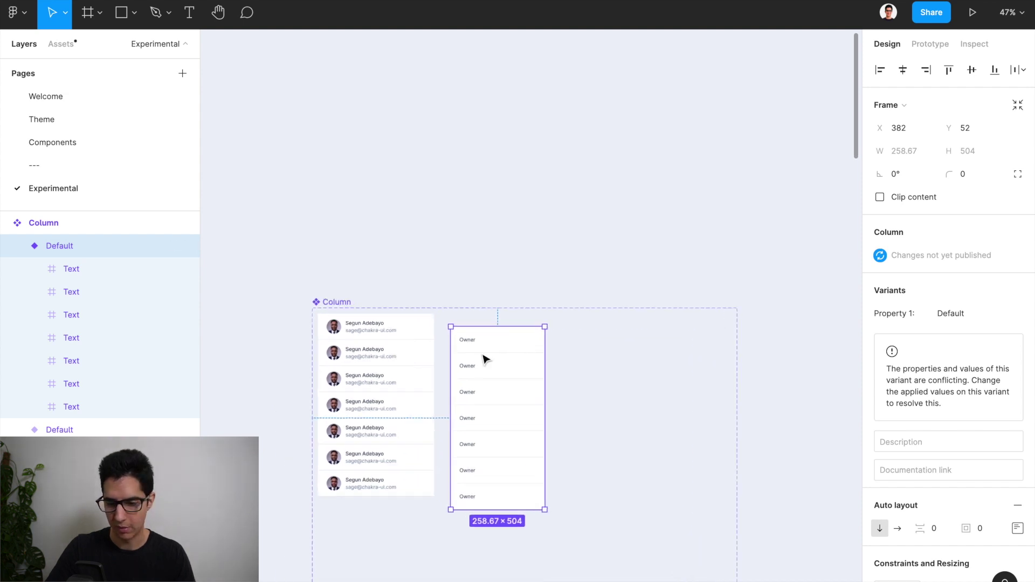
{"action": "scroll", "coordinate": [483, 359], "scroll_direction": "down", "scroll_amount": 2}
{"action": "left_click_drag", "start_coordinate": [532, 353], "coordinate": [526, 342]}
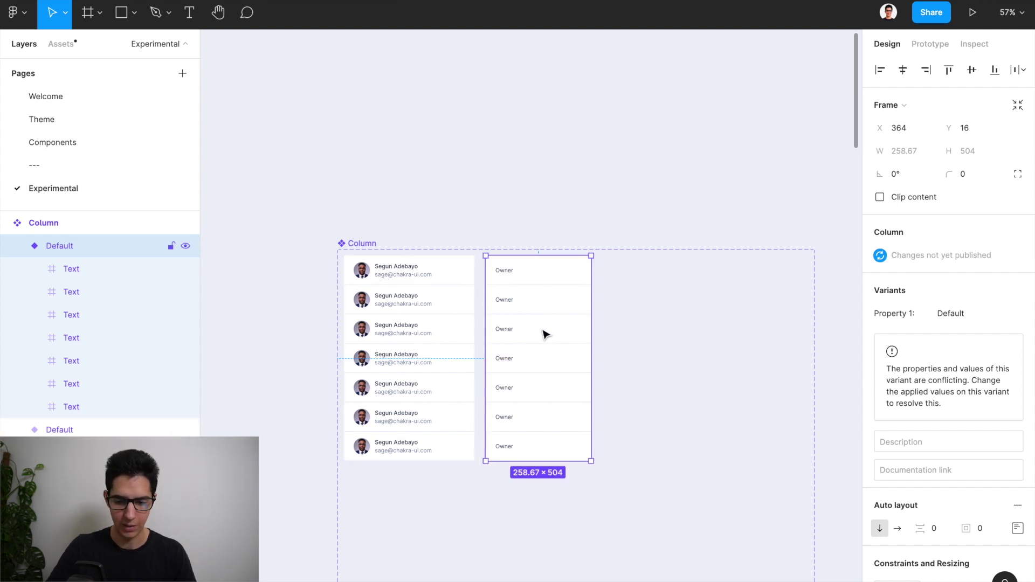
Rename the Column component set's variant property from Property 1 to Type
{"action": "left_click", "coordinate": [358, 245]}
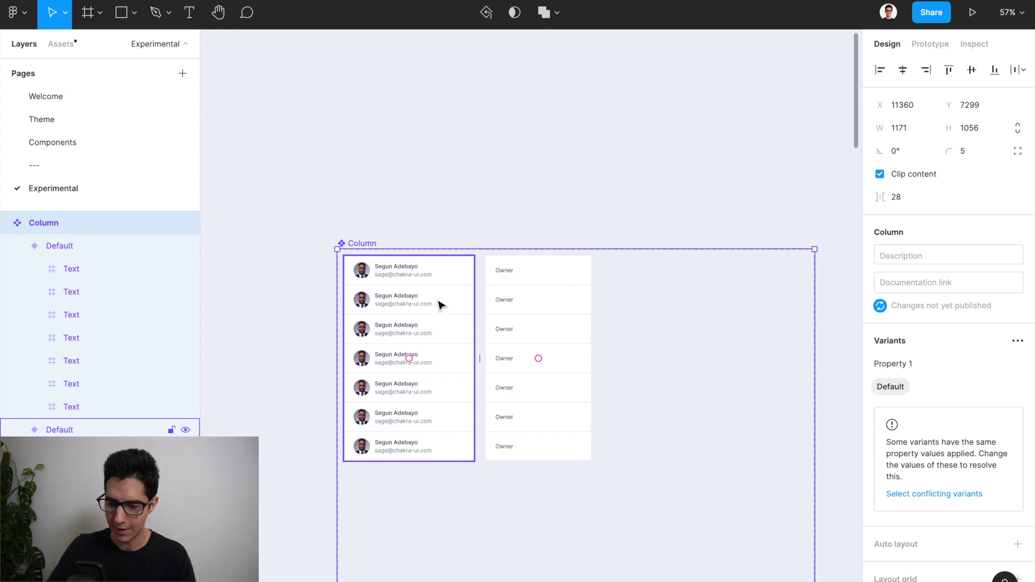
{"action": "left_click", "coordinate": [906, 363]}
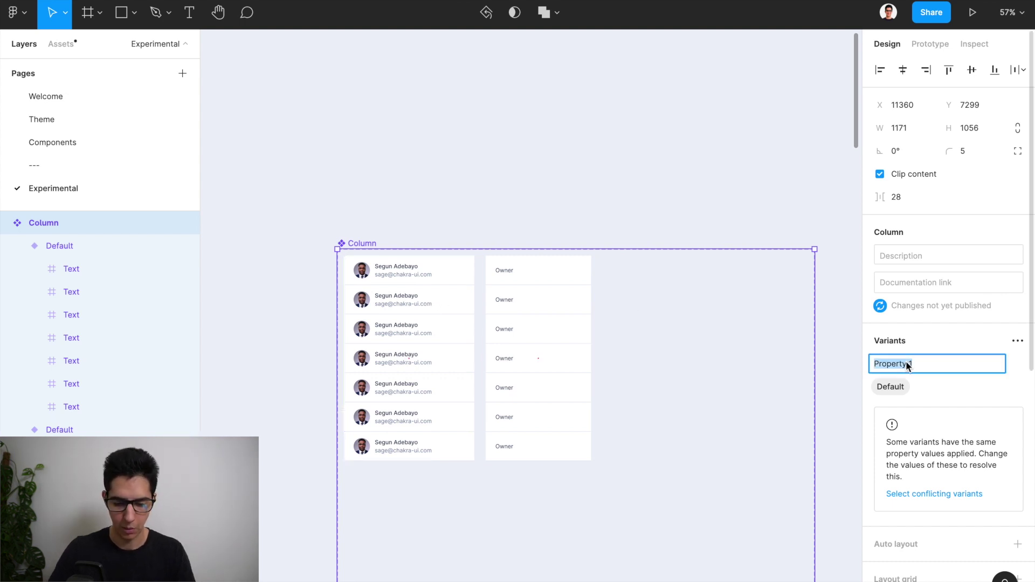
{"action": "type", "text": "Type"}
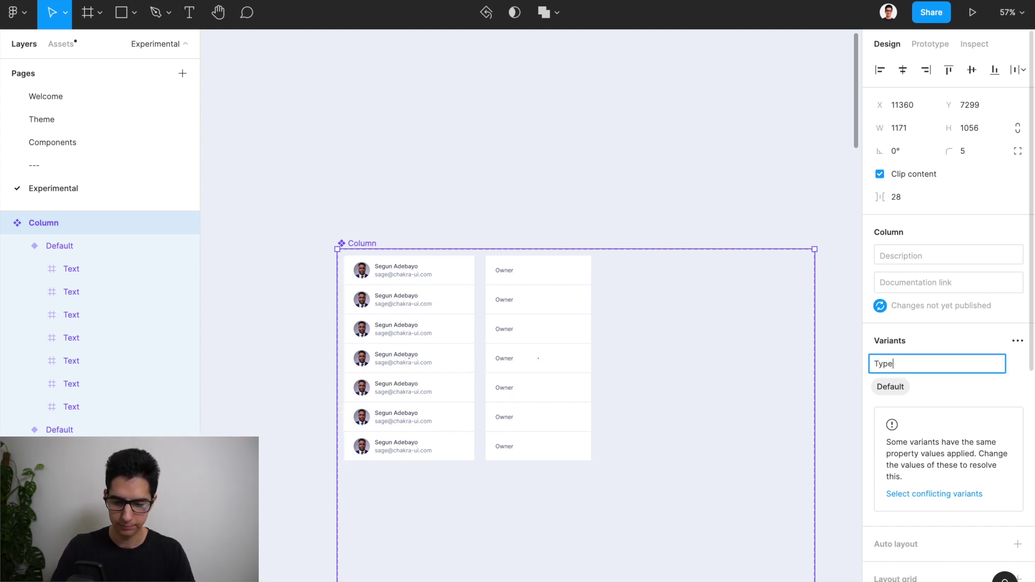
{"action": "key", "text": "Return"}
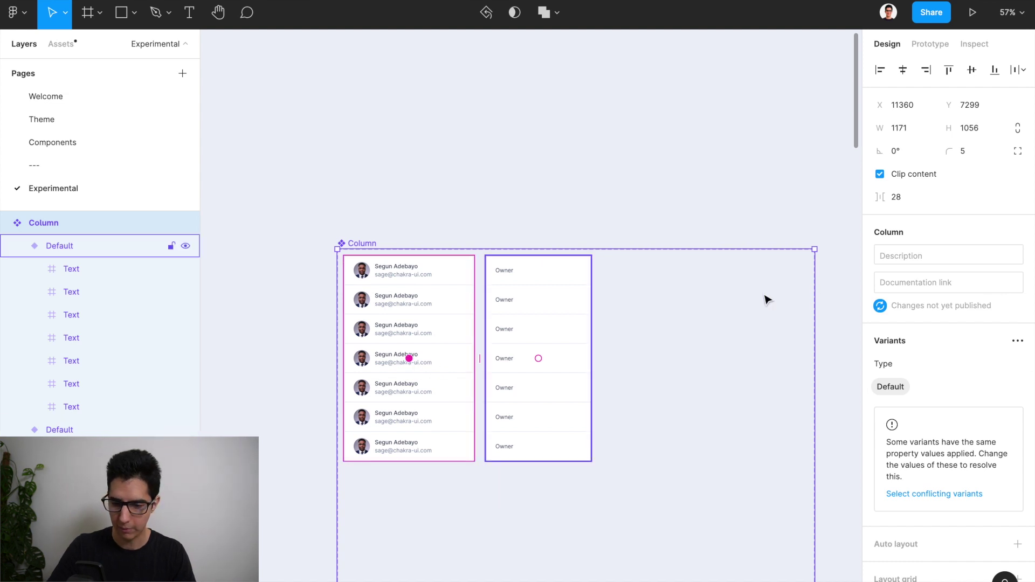
Set the Type value to Users for the user column variant and to Text for the Owner column variant
{"action": "left_click", "coordinate": [446, 294]}
{"action": "left_click", "coordinate": [944, 314]}
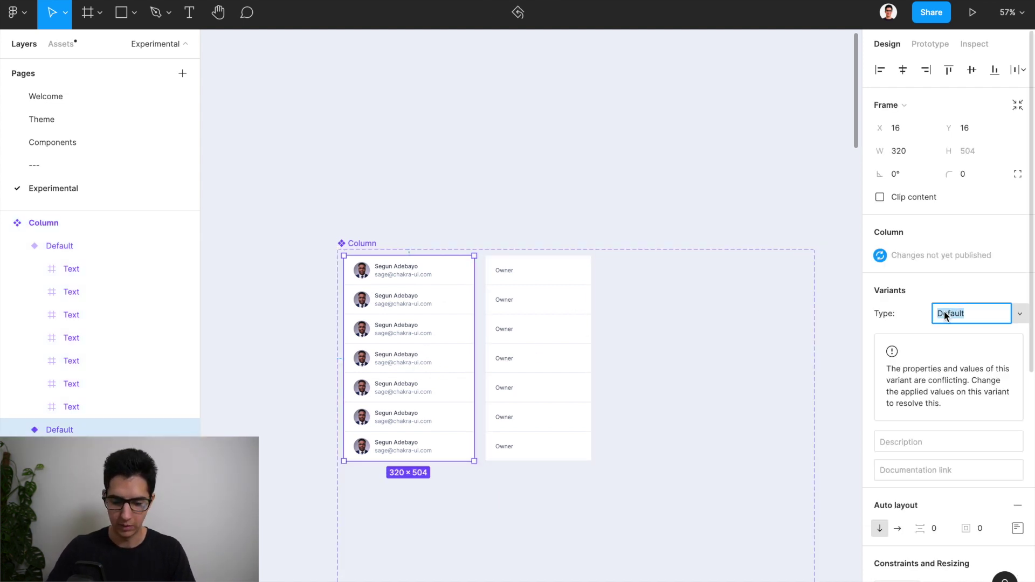
{"action": "type", "text": "Users"}
{"action": "key", "text": "Return"}
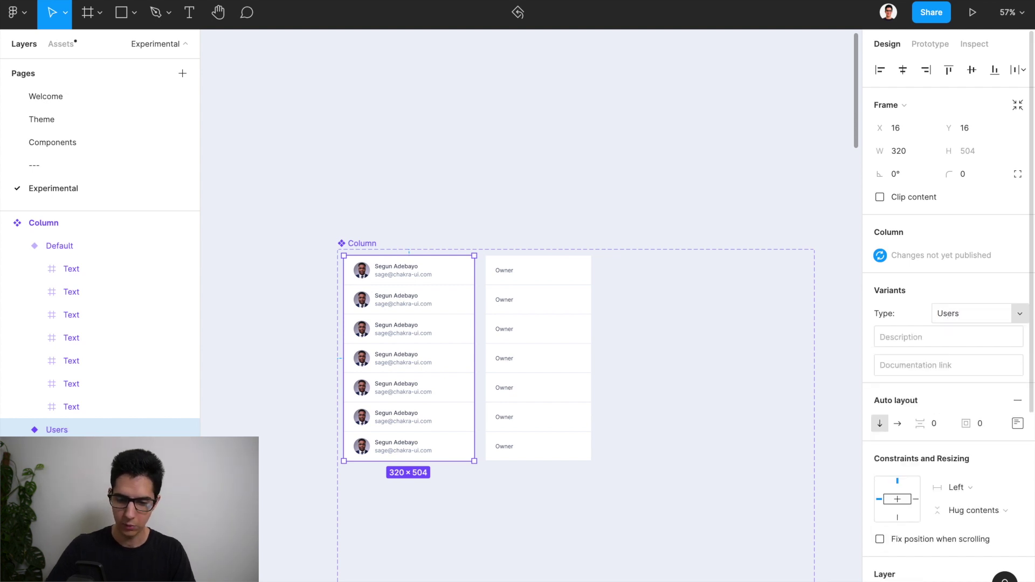
{"action": "left_click", "coordinate": [561, 353]}
{"action": "left_click", "coordinate": [965, 319]}
{"action": "type", "text": "Text"}
{"action": "key", "text": "Return"}
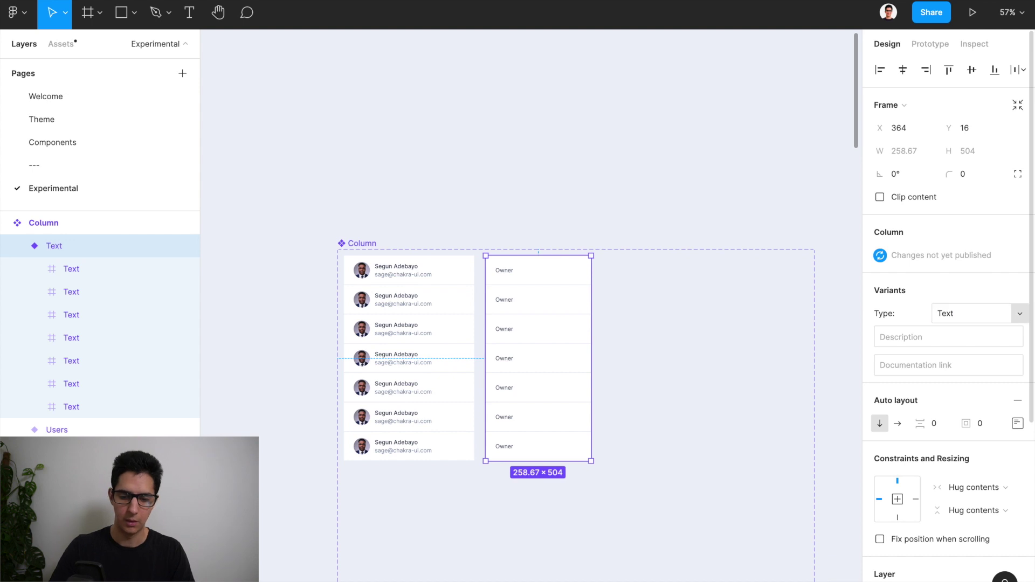
Set the horizontal resizing of all seven Owner cells in the Text variant to Fill container
{"action": "scroll", "coordinate": [480, 208], "scroll_direction": "down", "scroll_amount": 3}
{"action": "scroll", "coordinate": [479, 207], "scroll_direction": "down", "scroll_amount": 2}
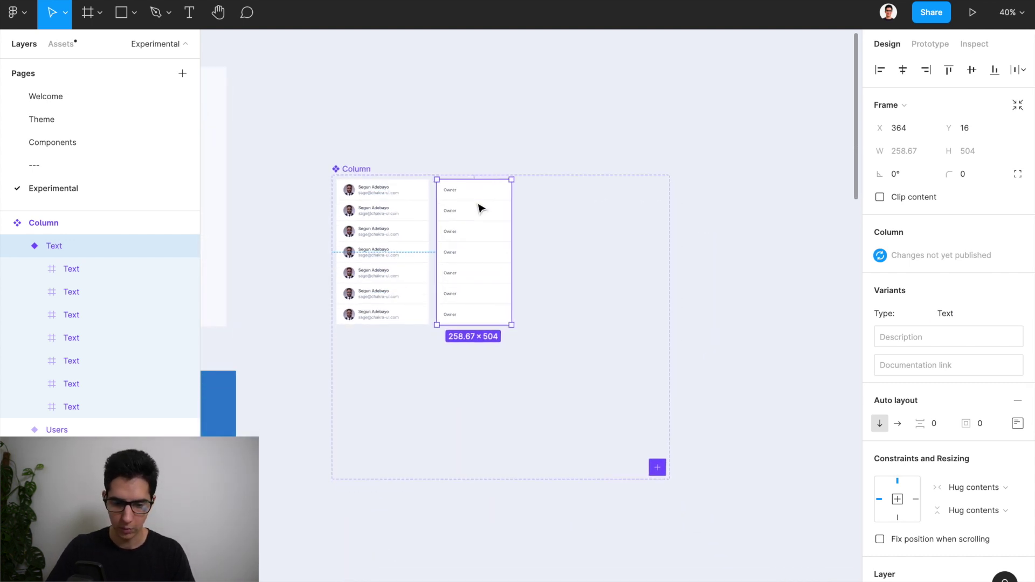
{"action": "left_click", "coordinate": [468, 199]}
{"action": "scroll", "coordinate": [468, 199], "scroll_direction": "up", "scroll_amount": 3}
{"action": "scroll", "coordinate": [469, 199], "scroll_direction": "up", "scroll_amount": 2}
{"action": "left_click", "coordinate": [478, 221], "text": "shift"}
{"action": "left_click", "coordinate": [477, 257], "text": "shift"}
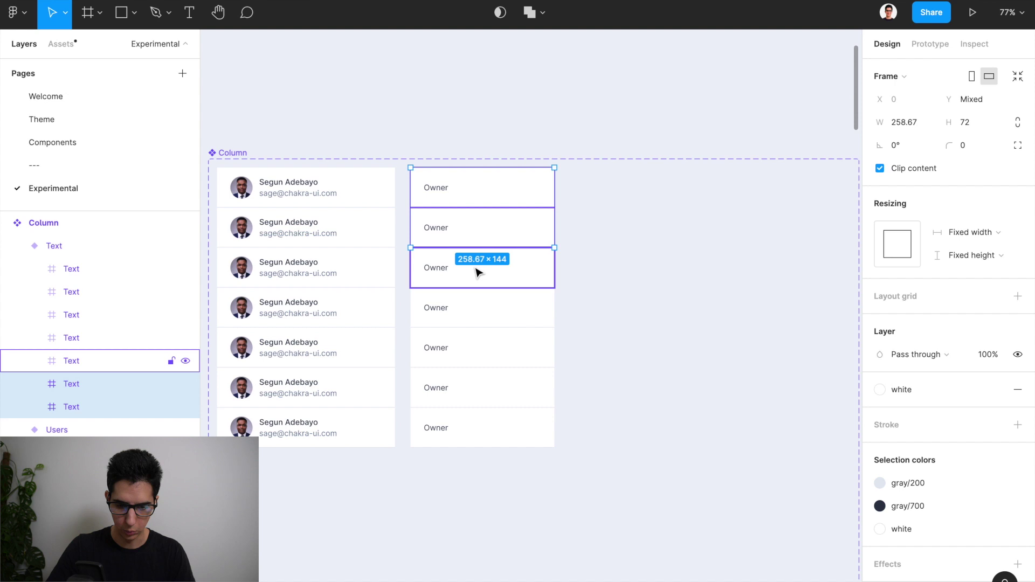
{"action": "left_click", "coordinate": [474, 318], "text": "shift"}
{"action": "left_click", "coordinate": [473, 348], "text": "shift"}
{"action": "left_click", "coordinate": [471, 388], "text": "shift"}
{"action": "left_click", "coordinate": [467, 429], "text": "shift"}
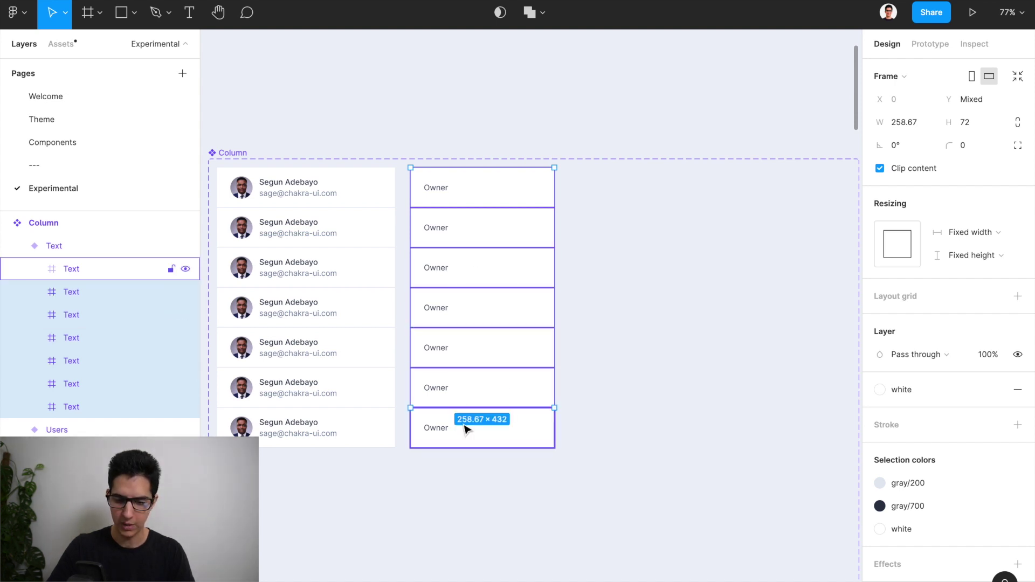
{"action": "left_click", "coordinate": [963, 232]}
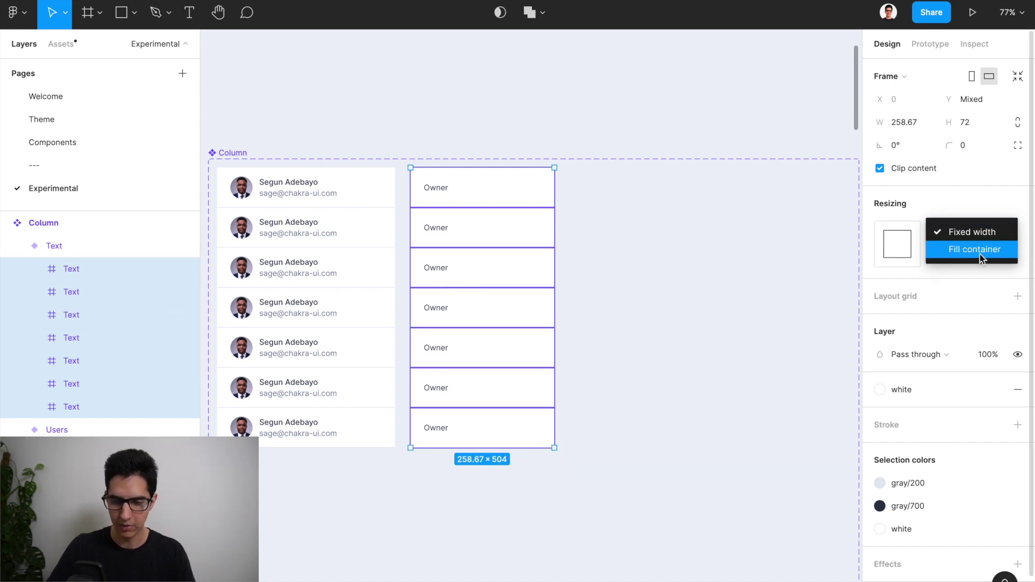
{"action": "left_click", "coordinate": [979, 254]}
{"action": "left_click", "coordinate": [575, 135]}
{"action": "left_click", "coordinate": [497, 277]}
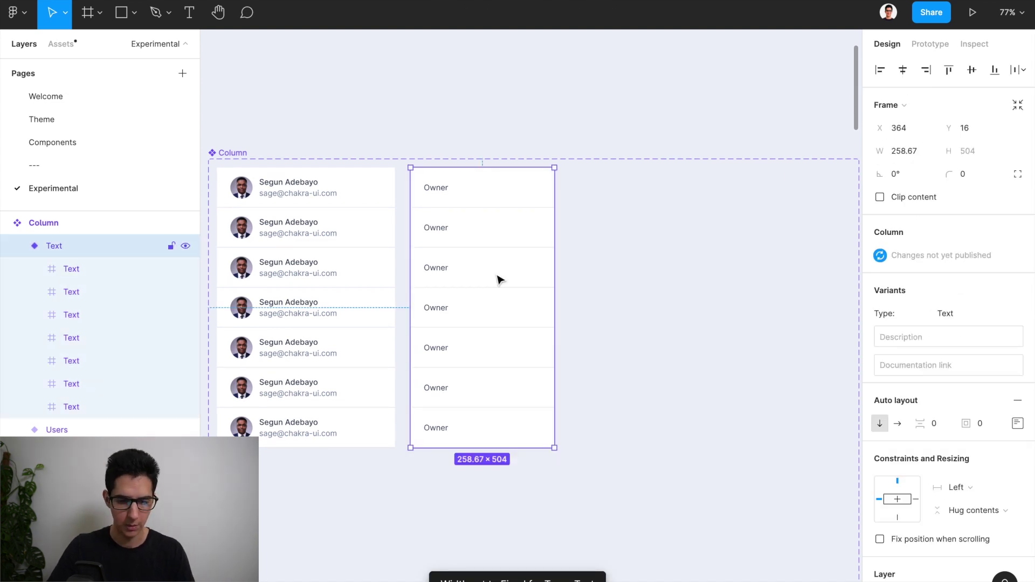
Shrink the Column component set to about 661 × 548 so it fits closely around its two variants
{"action": "scroll", "coordinate": [496, 277], "scroll_direction": "down", "scroll_amount": 5}
{"action": "scroll", "coordinate": [398, 201], "scroll_direction": "down", "scroll_amount": 1}
{"action": "left_click", "coordinate": [342, 177]}
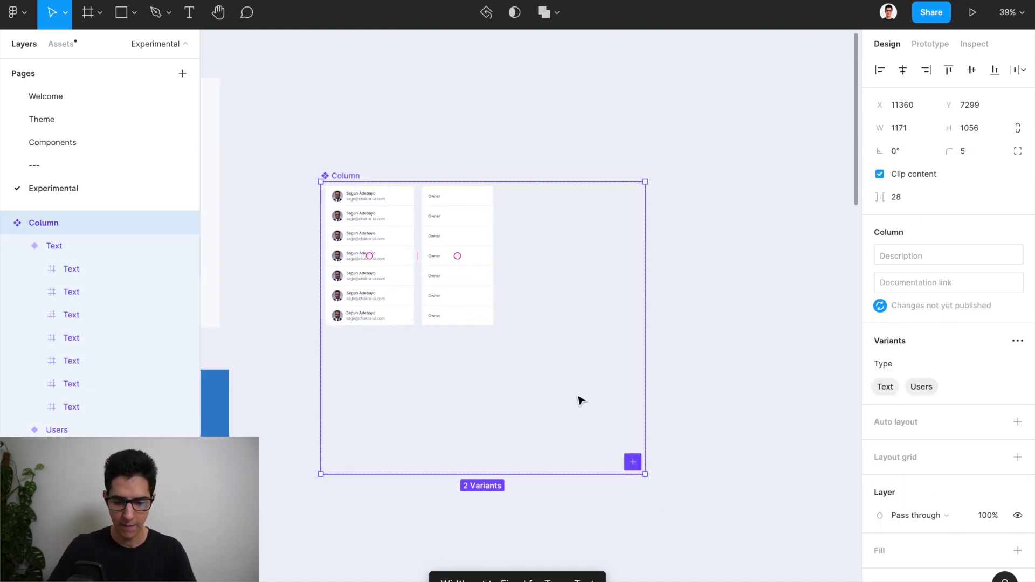
{"action": "left_click_drag", "start_coordinate": [644, 473], "coordinate": [505, 335]}
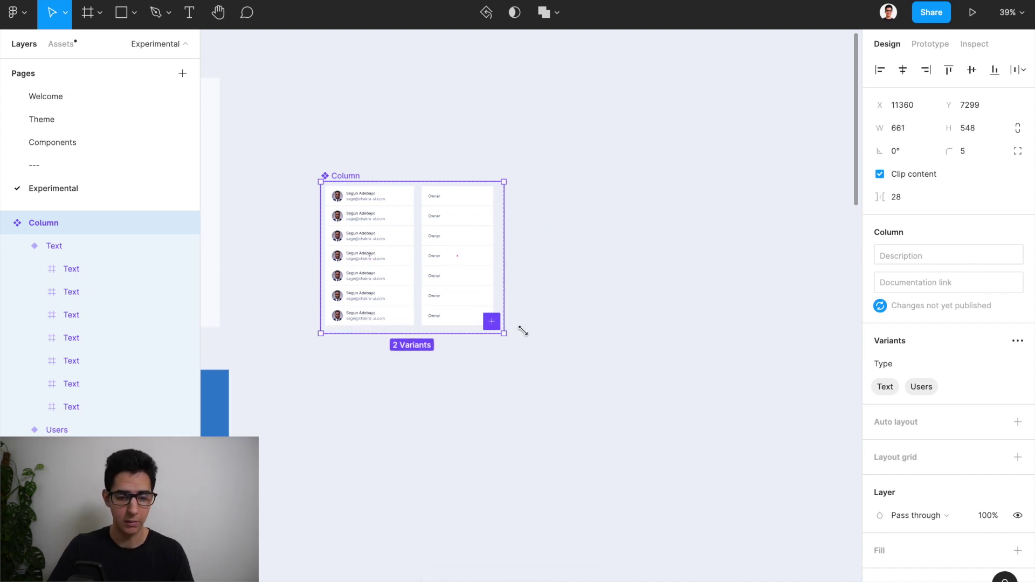
{"action": "left_click", "coordinate": [608, 305]}
Place an instance of the Users column on the empty canvas beside the Column component set
{"action": "scroll", "coordinate": [607, 305], "scroll_direction": "right", "scroll_amount": 2}
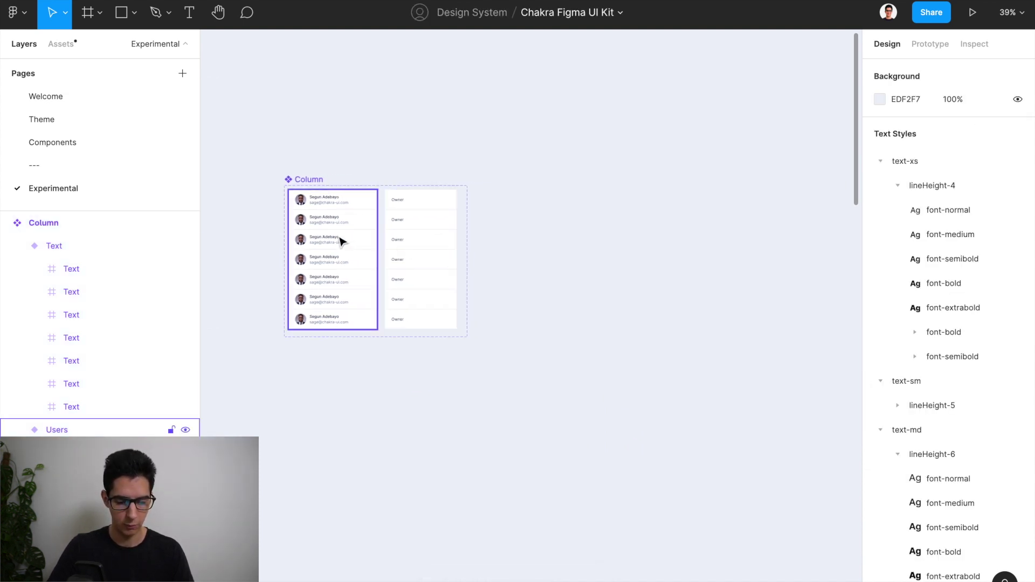
{"action": "left_click_drag", "start_coordinate": [329, 237], "coordinate": [589, 237]}
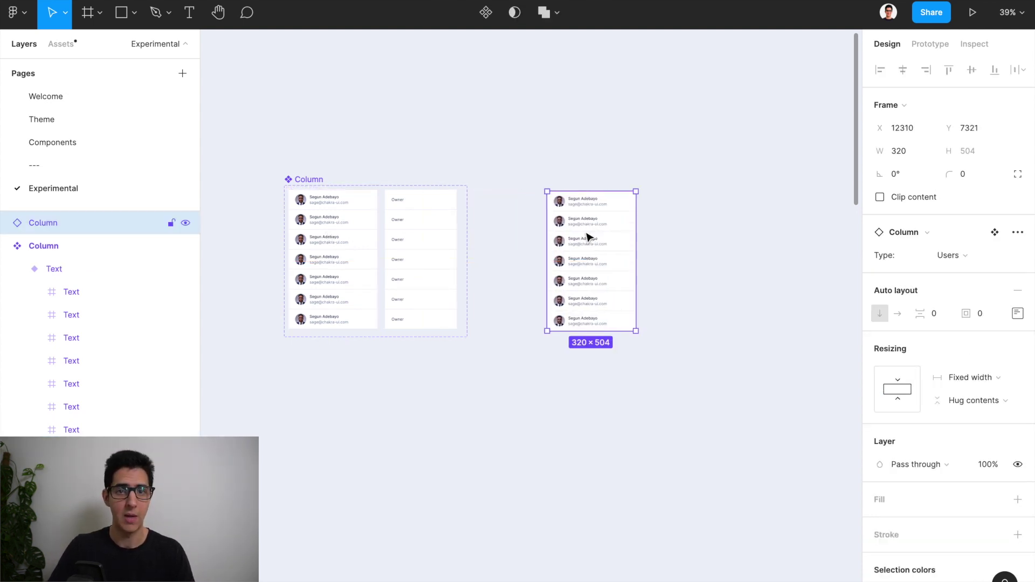
{"action": "scroll", "coordinate": [589, 238], "scroll_direction": "up", "scroll_amount": 5}
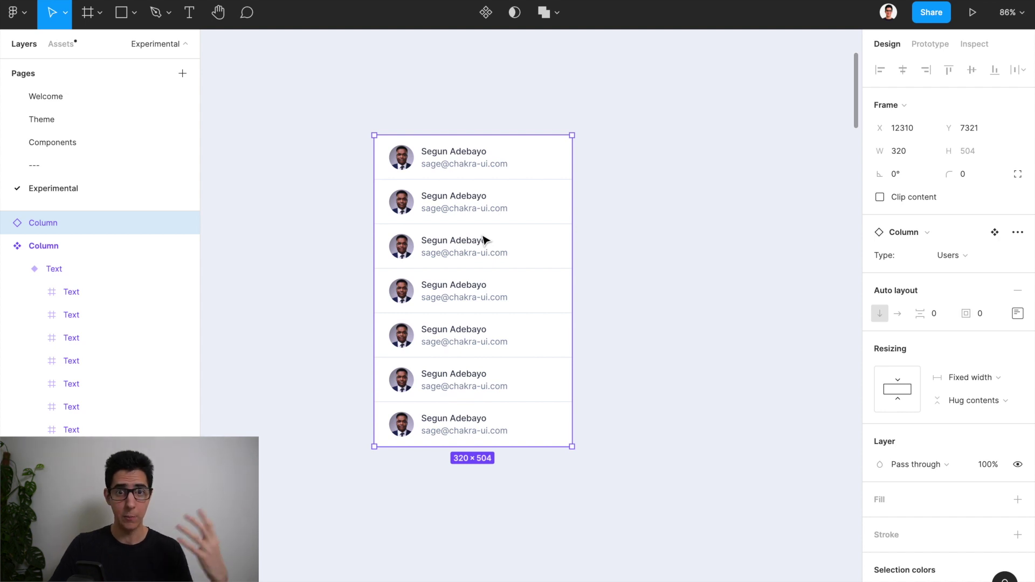
Look over the coloured column blocks in Frame 1 below the Team table
{"action": "scroll", "coordinate": [484, 240], "scroll_direction": "down", "scroll_amount": 5}
{"action": "scroll", "coordinate": [484, 240], "scroll_direction": "down", "scroll_amount": 3}
{"action": "scroll", "coordinate": [484, 240], "scroll_direction": "left", "scroll_amount": 3}
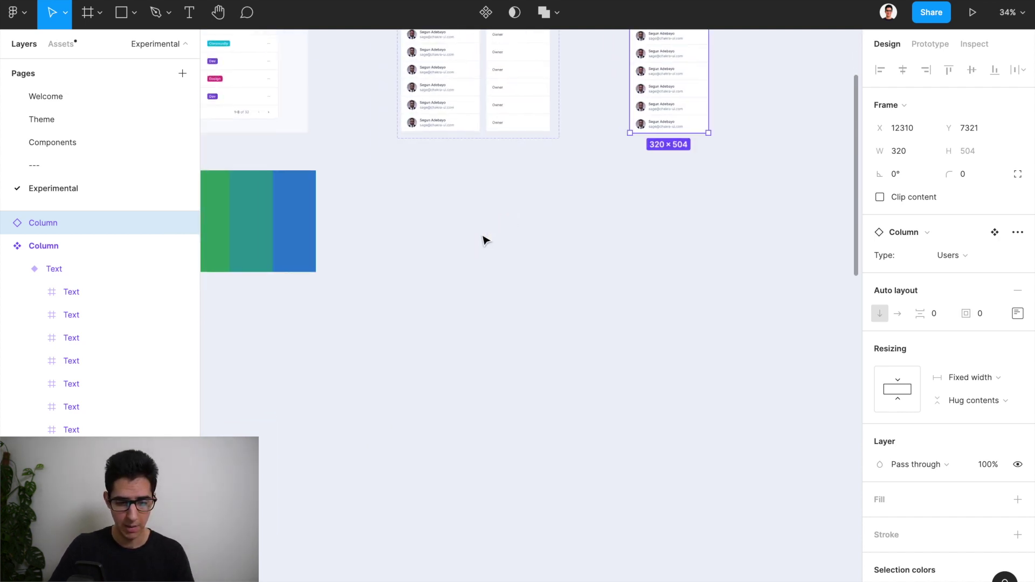
{"action": "scroll", "coordinate": [484, 240], "scroll_direction": "left", "scroll_amount": 3}
{"action": "scroll", "coordinate": [484, 240], "scroll_direction": "up", "scroll_amount": 1}
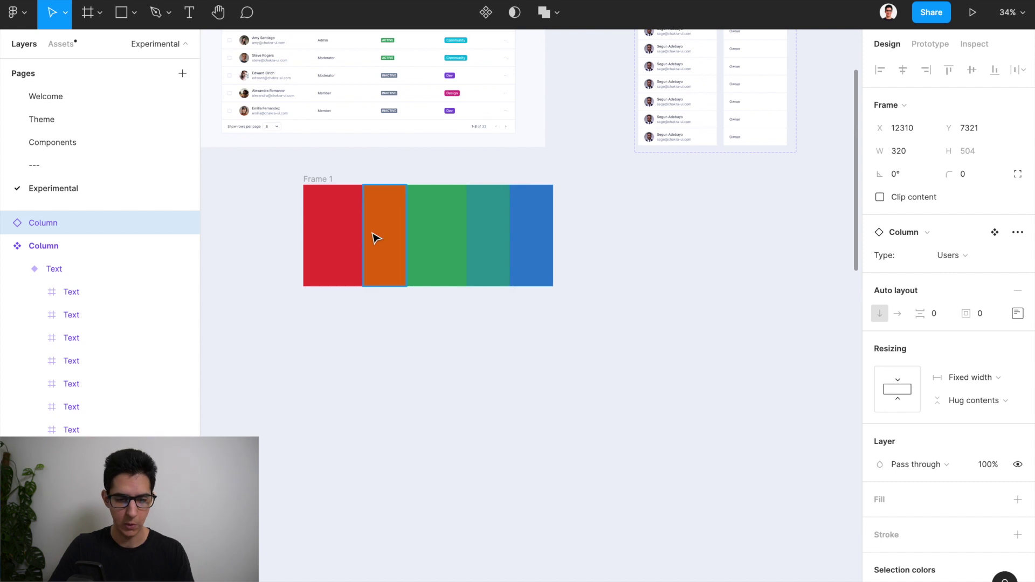
{"action": "scroll", "coordinate": [375, 237], "scroll_direction": "up", "scroll_amount": 1}
{"action": "scroll", "coordinate": [376, 238], "scroll_direction": "down", "scroll_amount": 4}
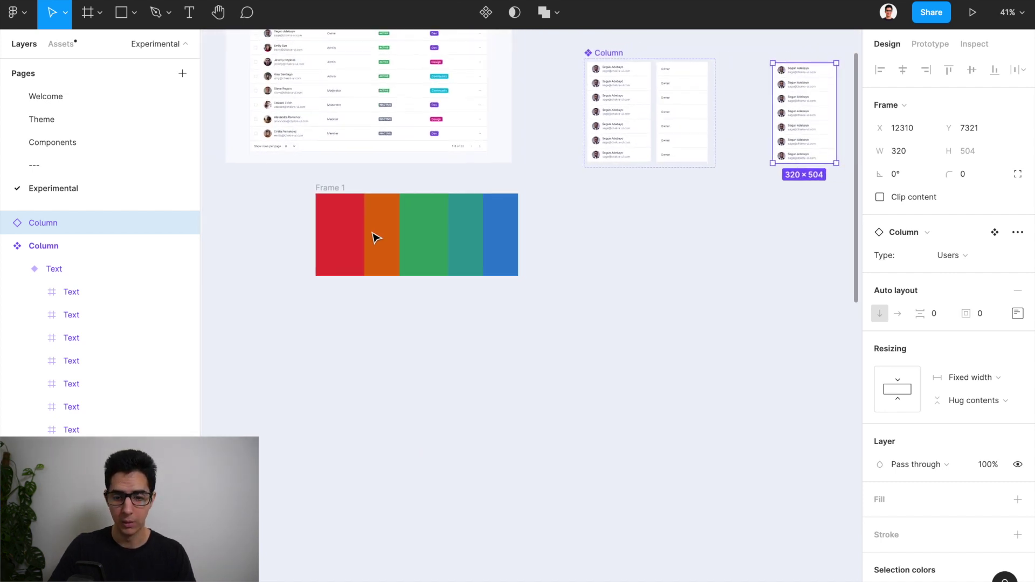
Duplicate the Users column instance directly beside the original and switch the copy's Type to Text
{"action": "scroll", "coordinate": [375, 236], "scroll_direction": "right", "scroll_amount": 5}
{"action": "scroll", "coordinate": [374, 236], "scroll_direction": "up", "scroll_amount": 2}
{"action": "scroll", "coordinate": [374, 236], "scroll_direction": "right", "scroll_amount": 1}
{"action": "scroll", "coordinate": [534, 245], "scroll_direction": "up", "scroll_amount": 3}
{"action": "scroll", "coordinate": [534, 247], "scroll_direction": "right", "scroll_amount": 3}
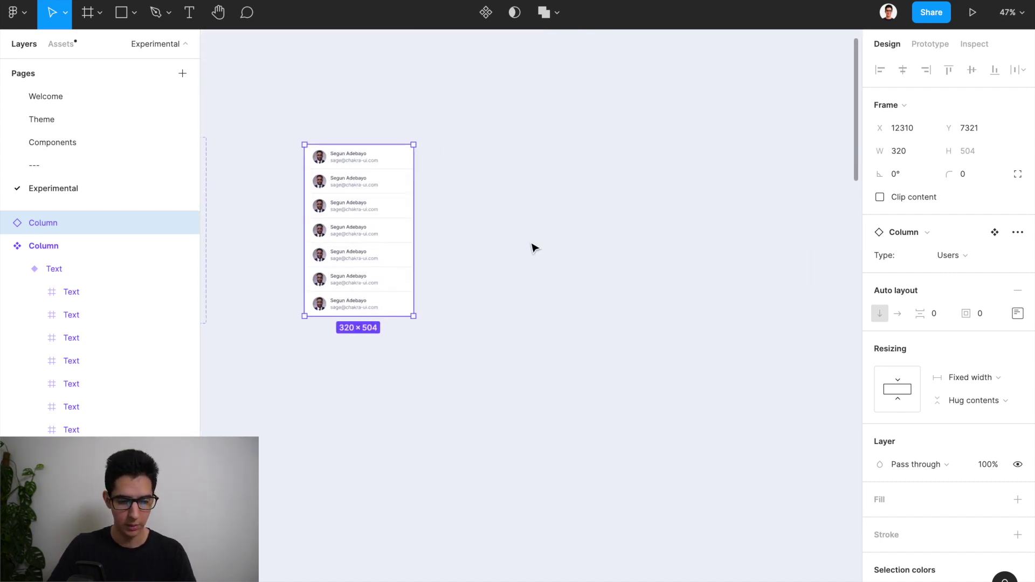
{"action": "scroll", "coordinate": [390, 226], "scroll_direction": "up", "scroll_amount": 3}
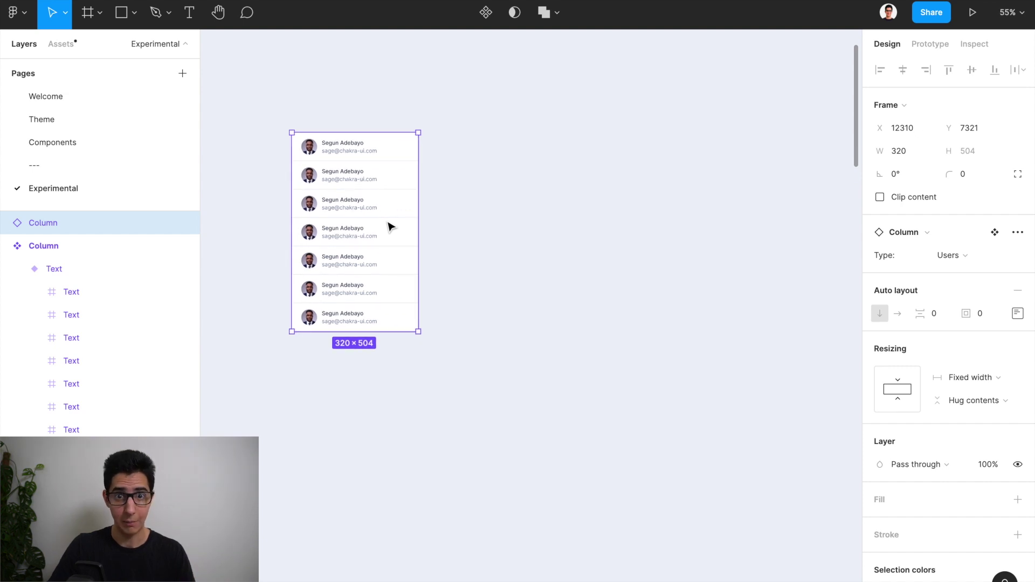
{"action": "left_click_drag", "start_coordinate": [390, 225], "coordinate": [489, 223]}
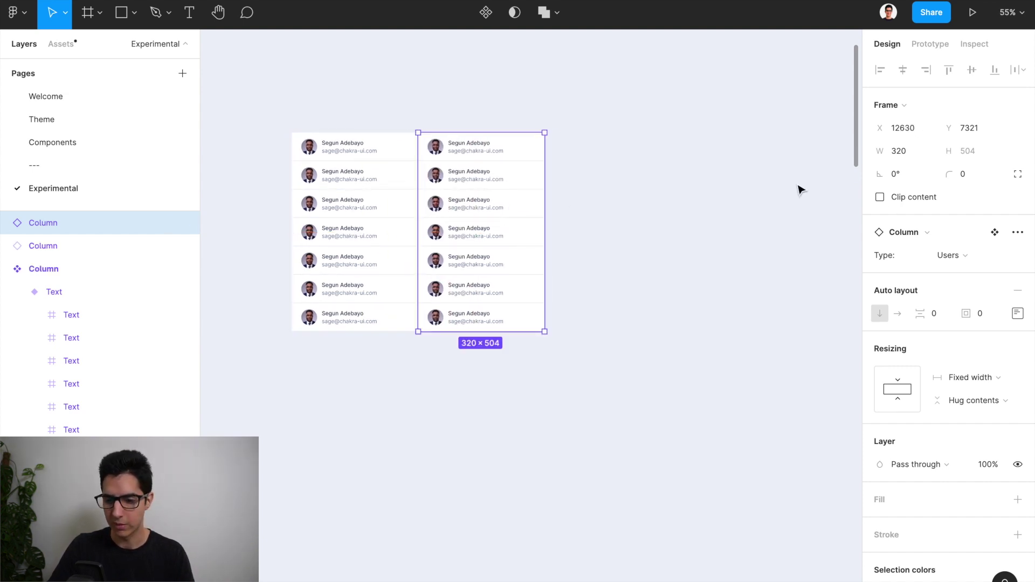
{"action": "left_click", "coordinate": [950, 255]}
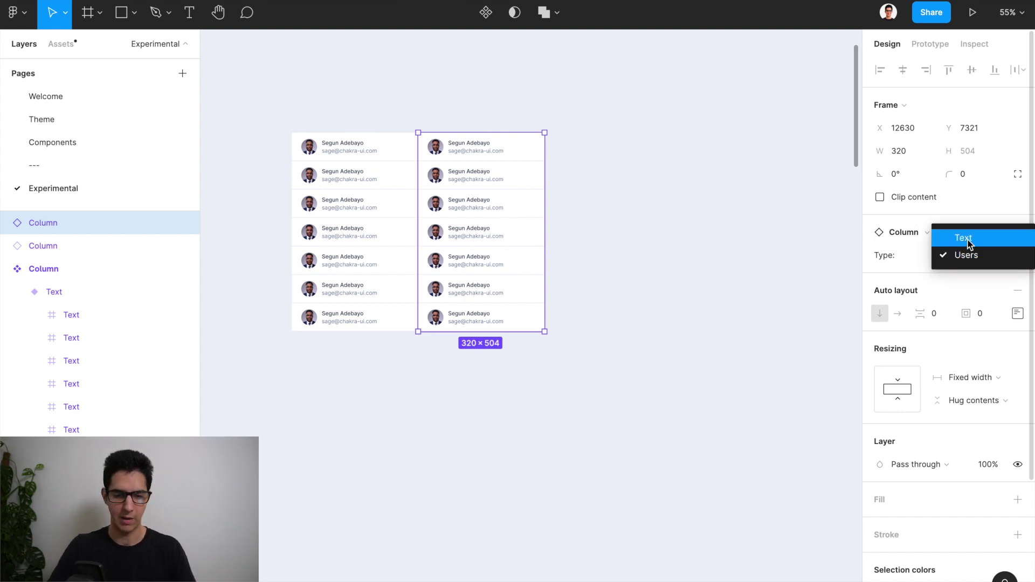
{"action": "left_click", "coordinate": [964, 238]}
Duplicate the Text column instance twice, side by side, to form a row with three Text columns
{"action": "left_click_drag", "start_coordinate": [459, 200], "coordinate": [641, 197]}
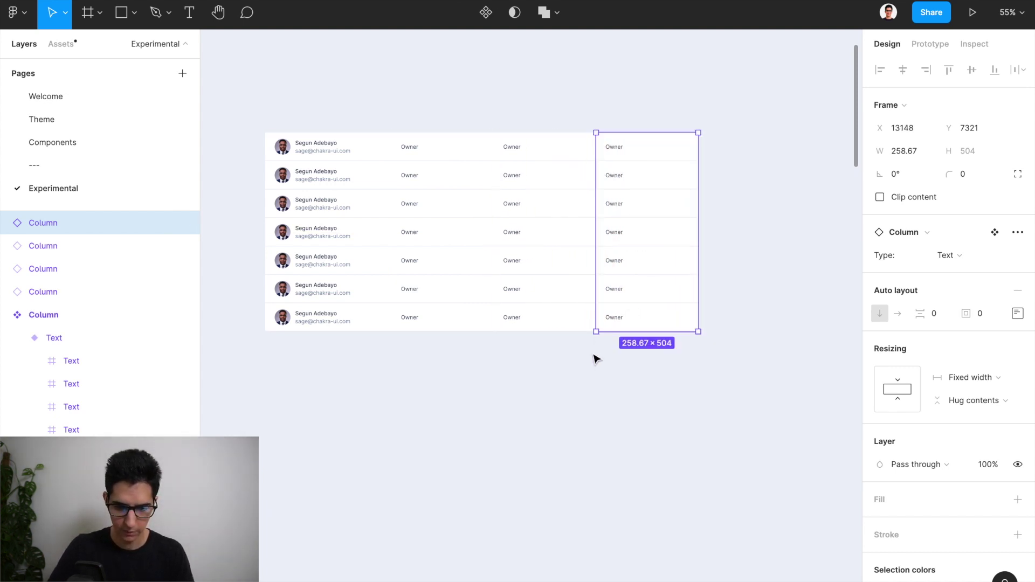
{"action": "scroll", "coordinate": [596, 359], "scroll_direction": "down", "scroll_amount": 2}
{"action": "scroll", "coordinate": [643, 331], "scroll_direction": "left", "scroll_amount": 2}
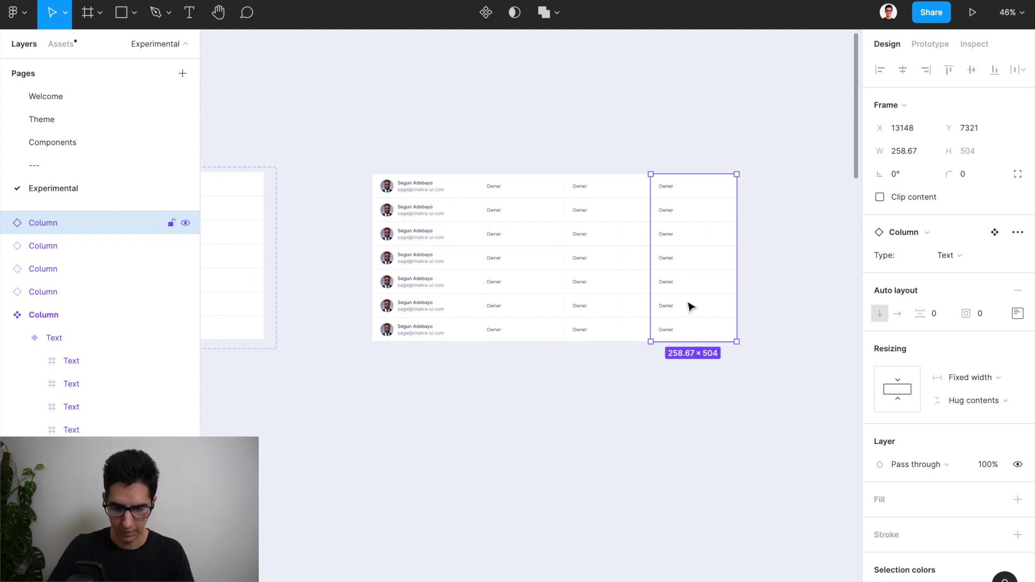
Widen all seven rows inside the Text variant of the Column component set to a width of 259
{"action": "scroll", "coordinate": [695, 352], "scroll_direction": "left", "scroll_amount": 5}
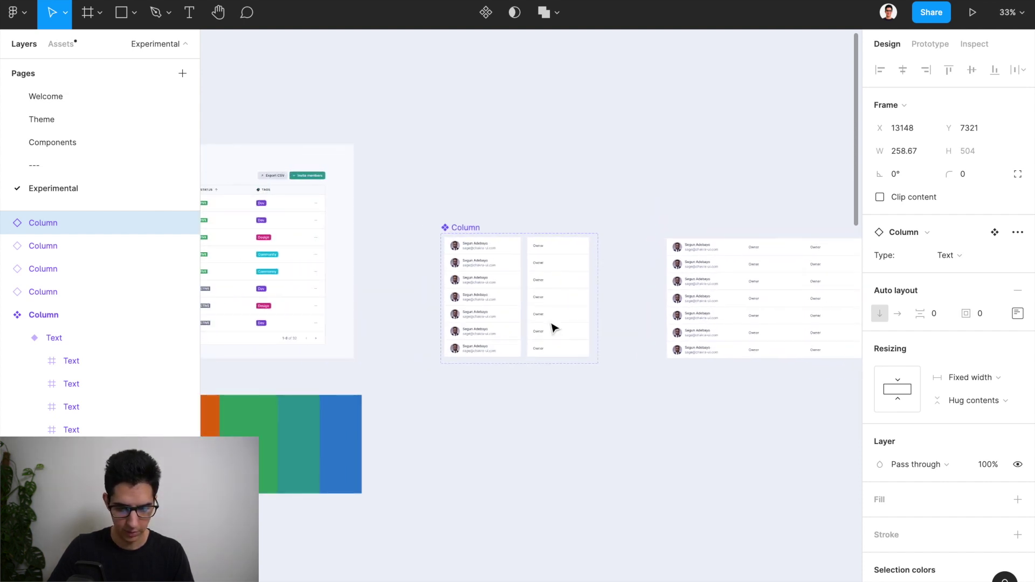
{"action": "left_click", "coordinate": [547, 317]}
{"action": "scroll", "coordinate": [548, 310], "scroll_direction": "up", "scroll_amount": 5}
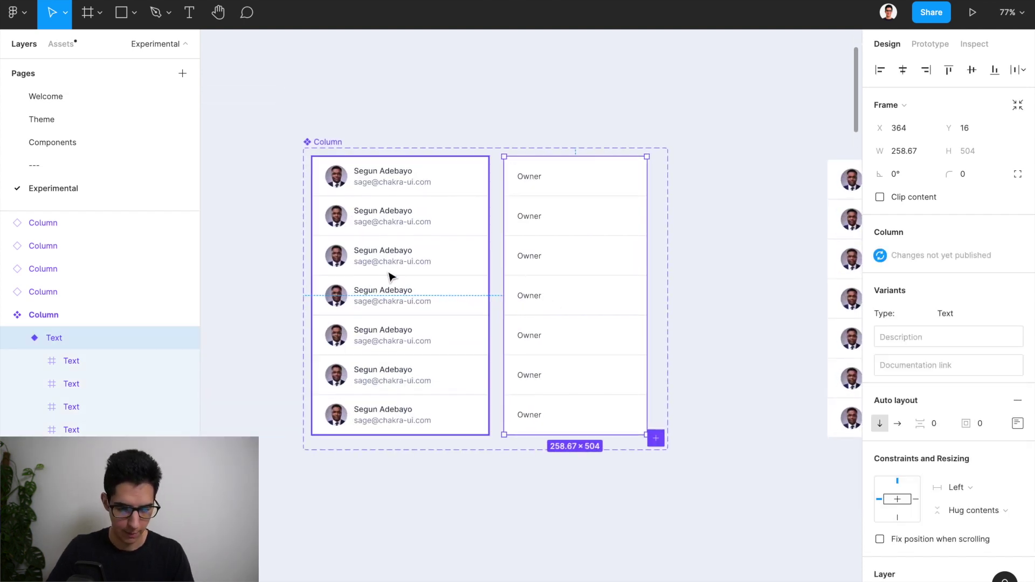
{"action": "left_click", "coordinate": [405, 279]}
{"action": "left_click", "coordinate": [654, 261]}
{"action": "left_click", "coordinate": [603, 268]}
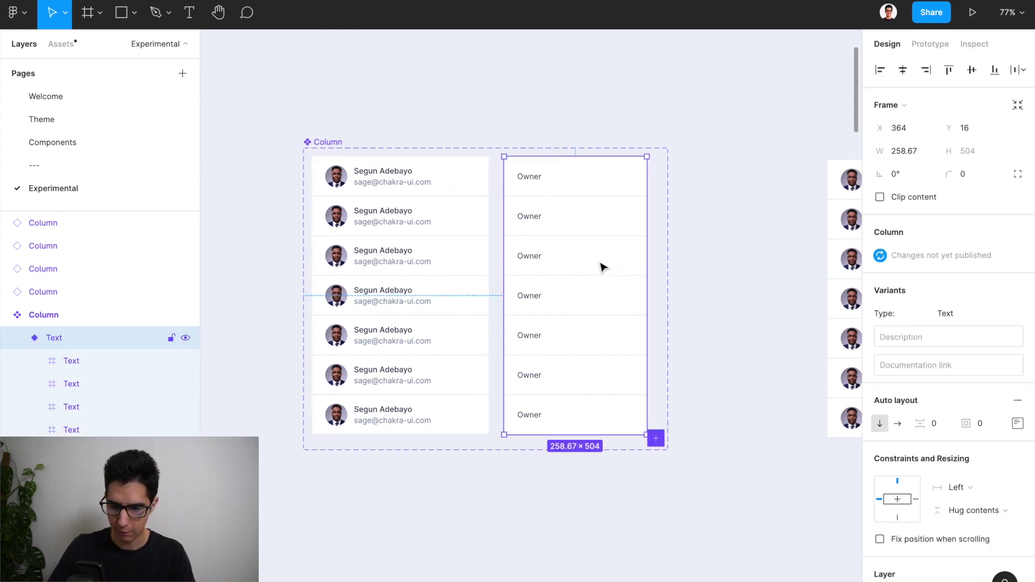
{"action": "left_click", "coordinate": [595, 189]}
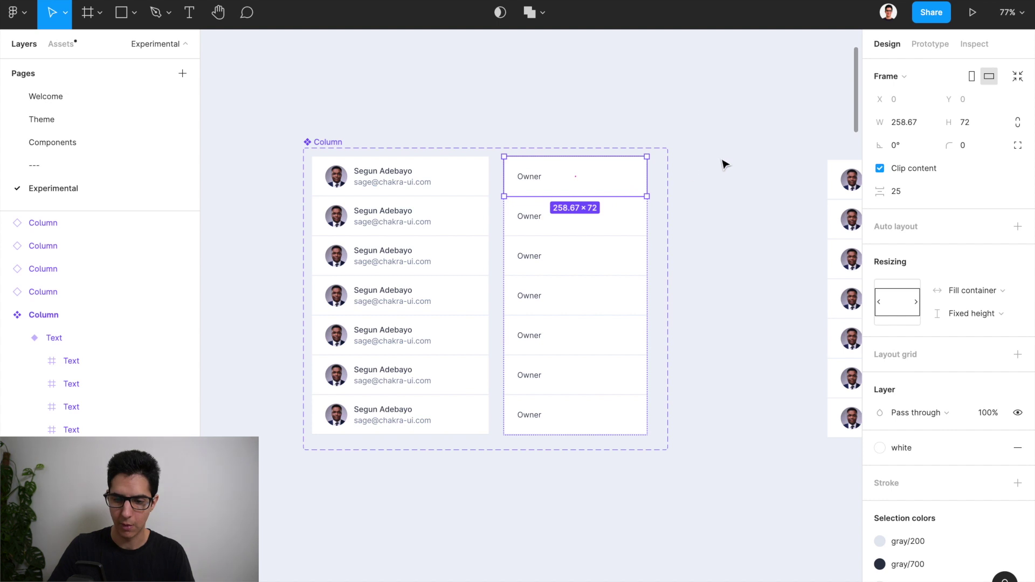
{"action": "left_click", "coordinate": [587, 229], "text": "shift"}
{"action": "left_click", "coordinate": [573, 271], "text": "shift"}
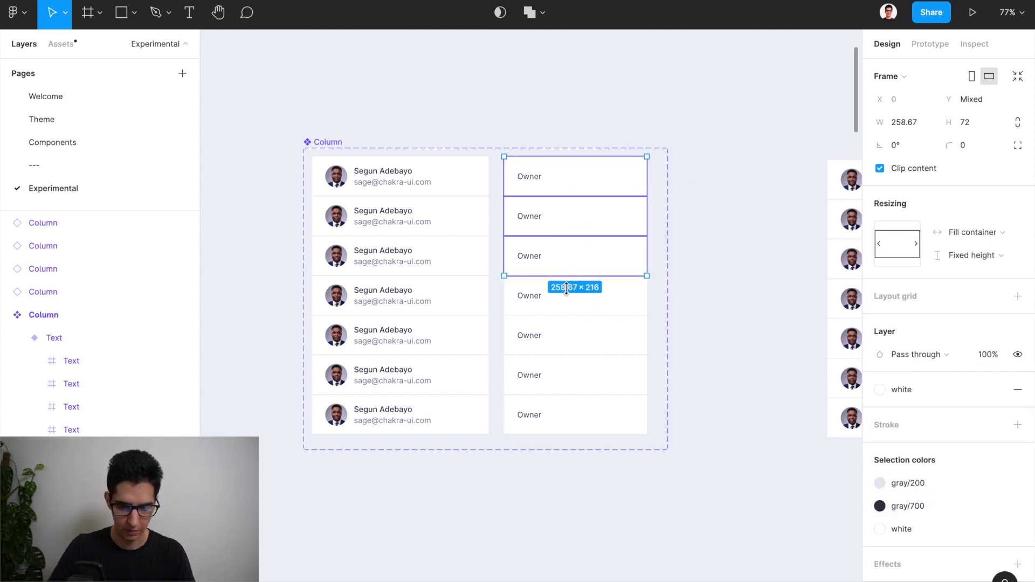
{"action": "left_click", "coordinate": [567, 304], "text": "shift"}
{"action": "left_click", "coordinate": [564, 333], "text": "shift"}
{"action": "left_click", "coordinate": [557, 386], "text": "shift"}
{"action": "left_click", "coordinate": [555, 423], "text": "shift"}
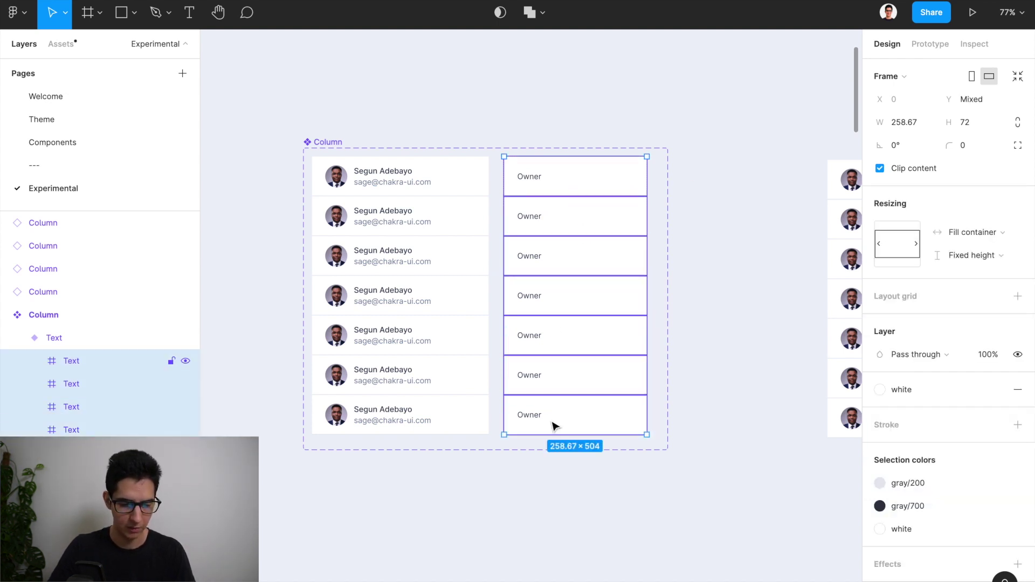
{"action": "scroll", "coordinate": [555, 425], "scroll_direction": "down", "scroll_amount": 5}
{"action": "scroll", "coordinate": [340, 290], "scroll_direction": "left", "scroll_amount": 1}
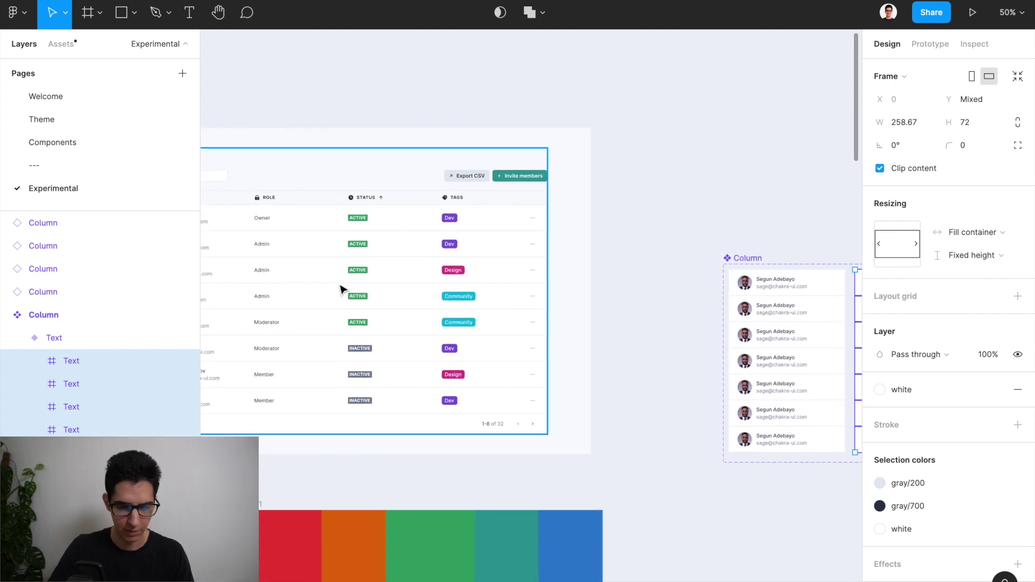
{"action": "scroll", "coordinate": [485, 326], "scroll_direction": "right", "scroll_amount": 5}
{"action": "scroll", "coordinate": [669, 286], "scroll_direction": "up", "scroll_amount": 5}
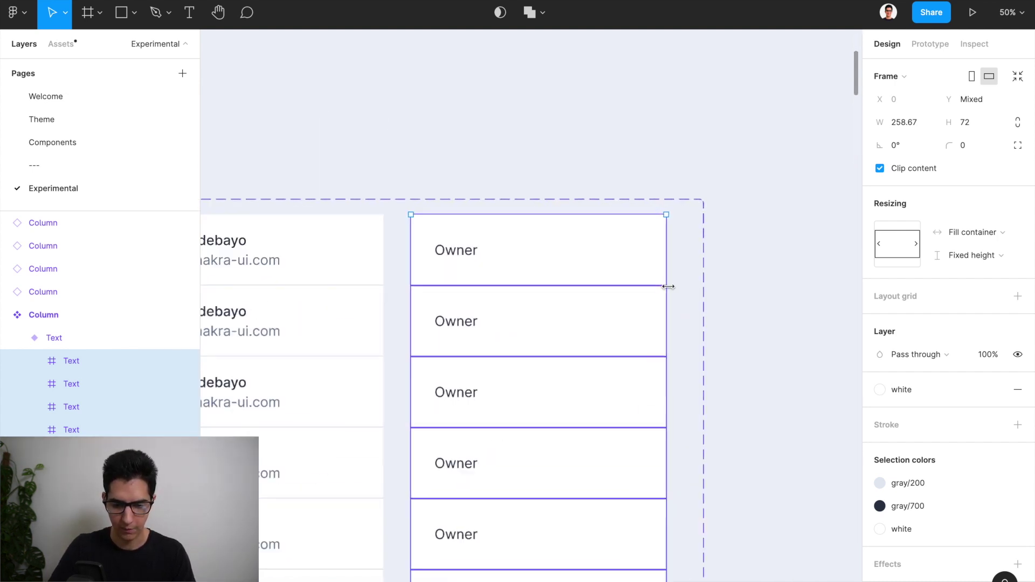
{"action": "left_click_drag", "start_coordinate": [671, 253], "coordinate": [666, 252]}
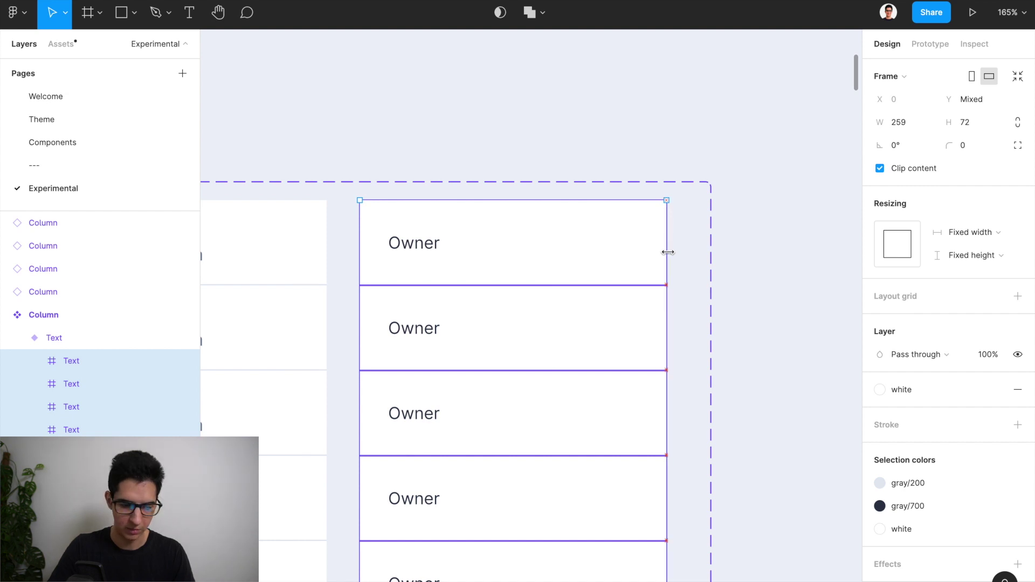
{"action": "scroll", "coordinate": [668, 252], "scroll_direction": "down", "scroll_amount": 3}
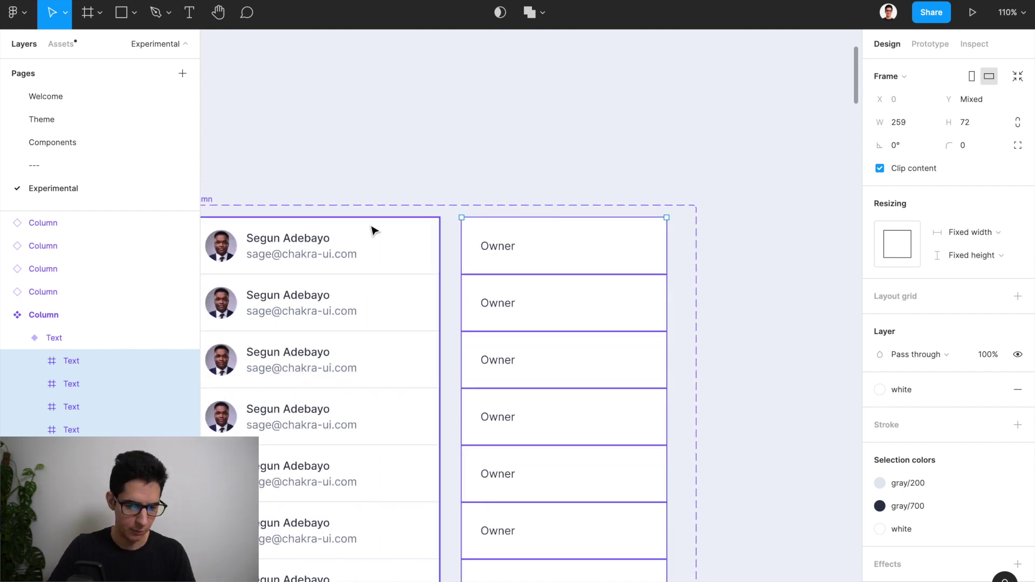
Set the width of the Column set's Text variant to 259
{"action": "left_click", "coordinate": [82, 345]}
{"action": "left_click", "coordinate": [904, 155]}
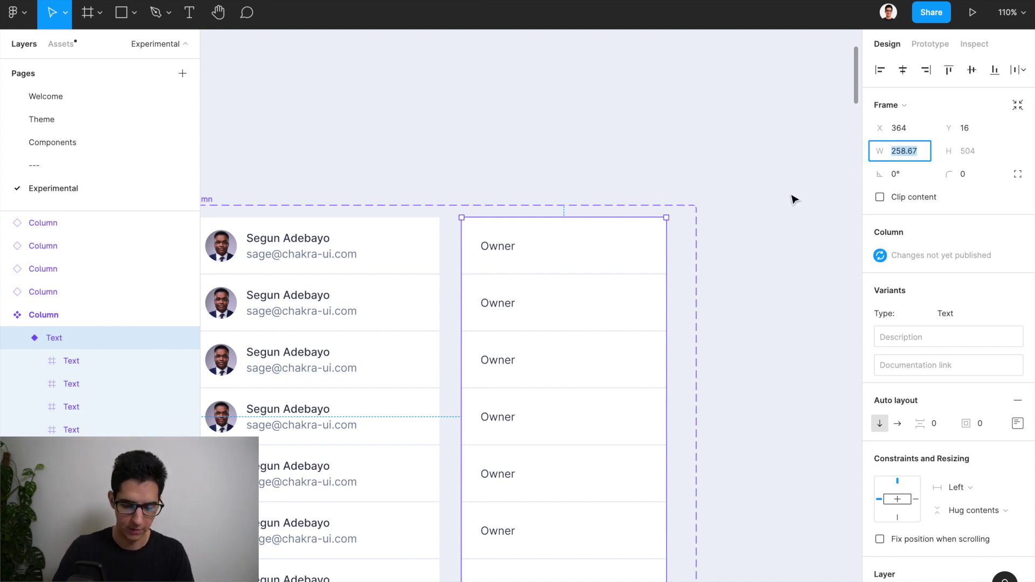
{"action": "type", "text": "259"}
{"action": "key", "text": "Return"}
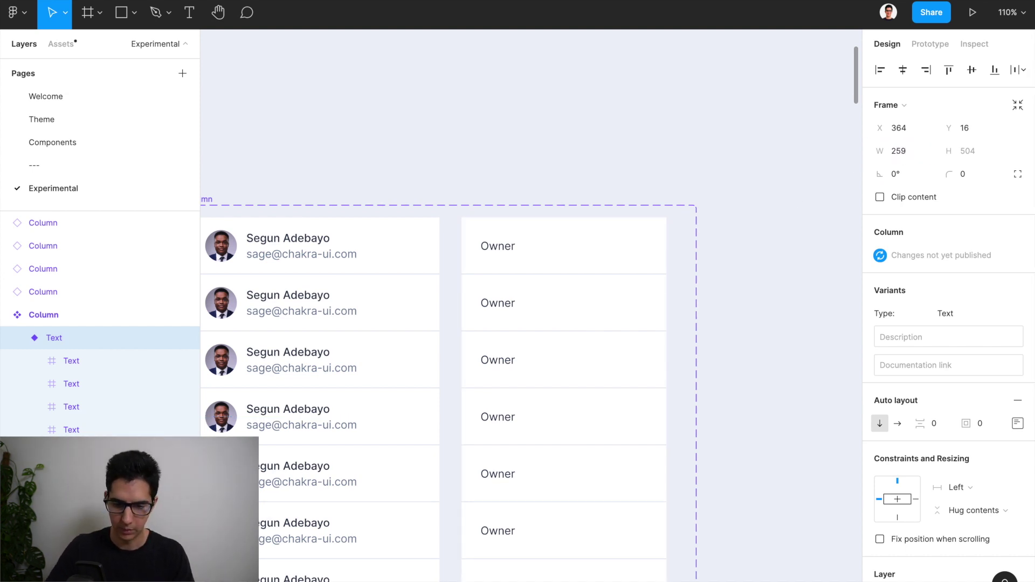
Set the horizontal resizing of all seven rows in the Text variant to Fill container
{"action": "double_click", "coordinate": [537, 246]}
{"action": "scroll", "coordinate": [550, 300], "scroll_direction": "down", "scroll_amount": 1}
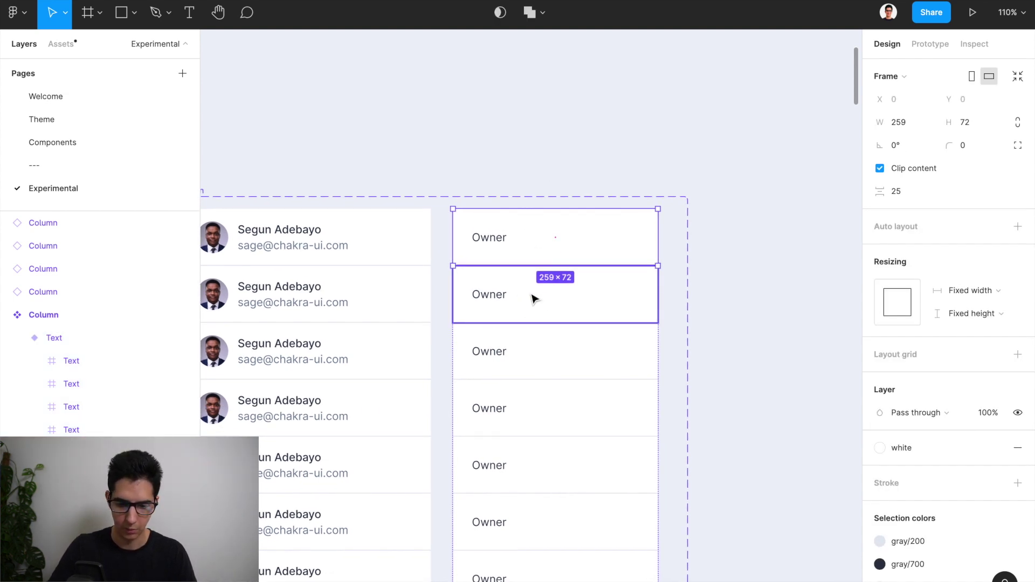
{"action": "left_click", "coordinate": [524, 315], "text": "shift"}
{"action": "left_click", "coordinate": [515, 354], "text": "shift"}
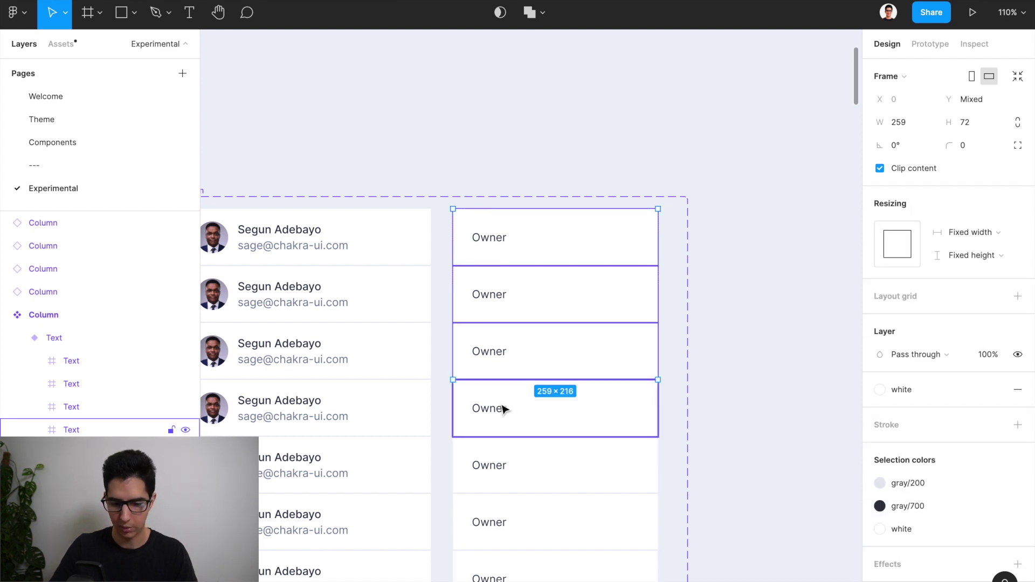
{"action": "left_click", "coordinate": [504, 409], "text": "shift"}
{"action": "left_click", "coordinate": [504, 472], "text": "shift"}
{"action": "scroll", "coordinate": [504, 471], "scroll_direction": "down", "scroll_amount": 5}
{"action": "left_click", "coordinate": [516, 393], "text": "shift"}
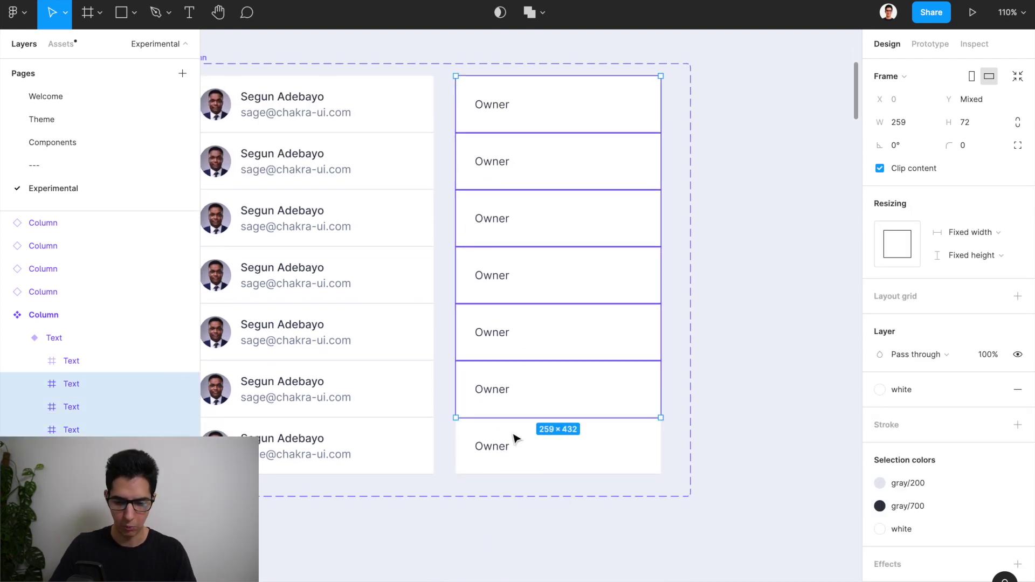
{"action": "left_click", "coordinate": [513, 424], "text": "shift"}
{"action": "left_click", "coordinate": [992, 235]}
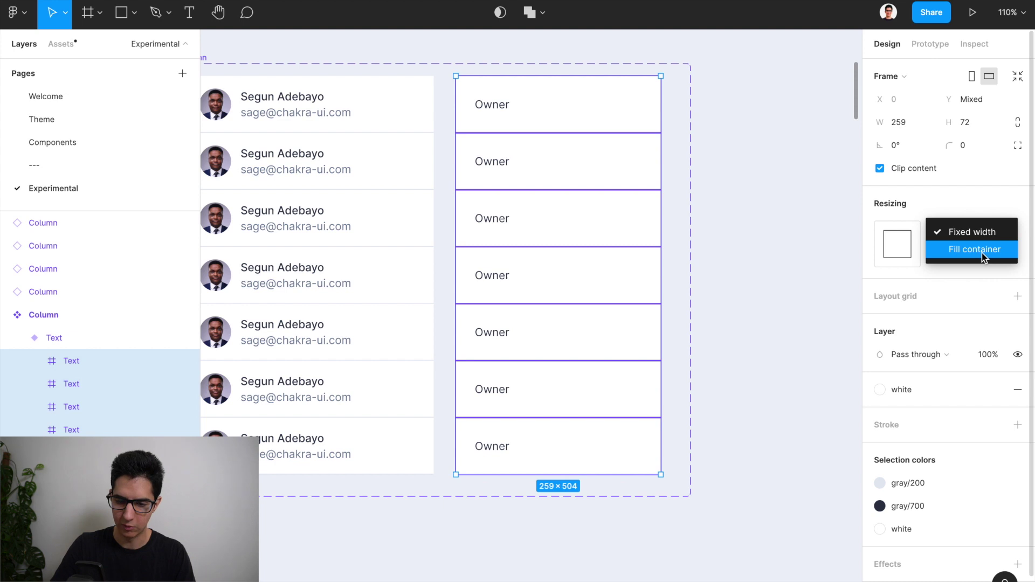
{"action": "left_click", "coordinate": [976, 249]}
{"action": "left_click", "coordinate": [790, 231]}
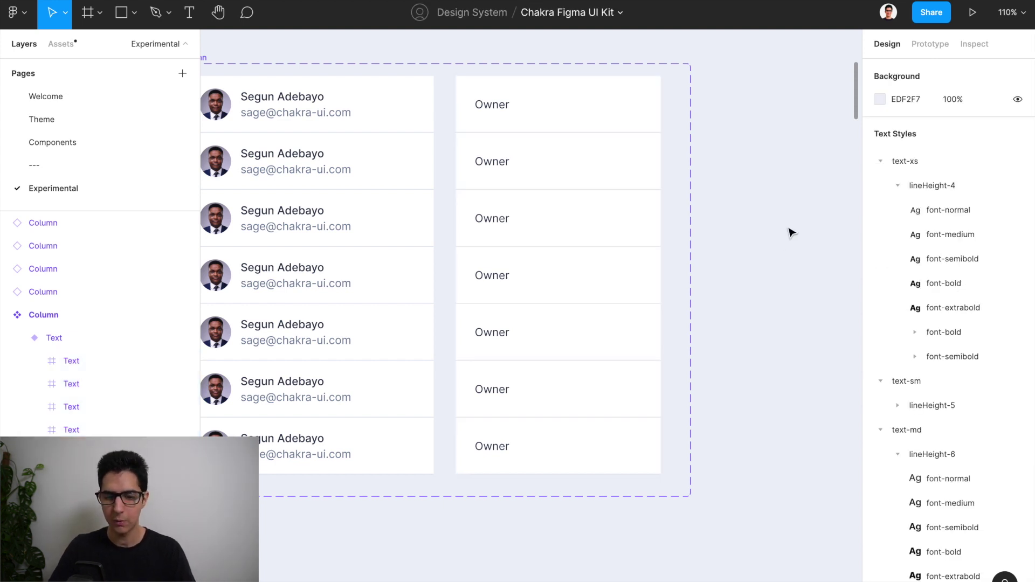
Check the width of the first Text column instance in the row of columns
{"action": "scroll", "coordinate": [790, 235], "scroll_direction": "down", "scroll_amount": 5}
{"action": "scroll", "coordinate": [790, 235], "scroll_direction": "right", "scroll_amount": 10}
{"action": "left_click", "coordinate": [557, 183]}
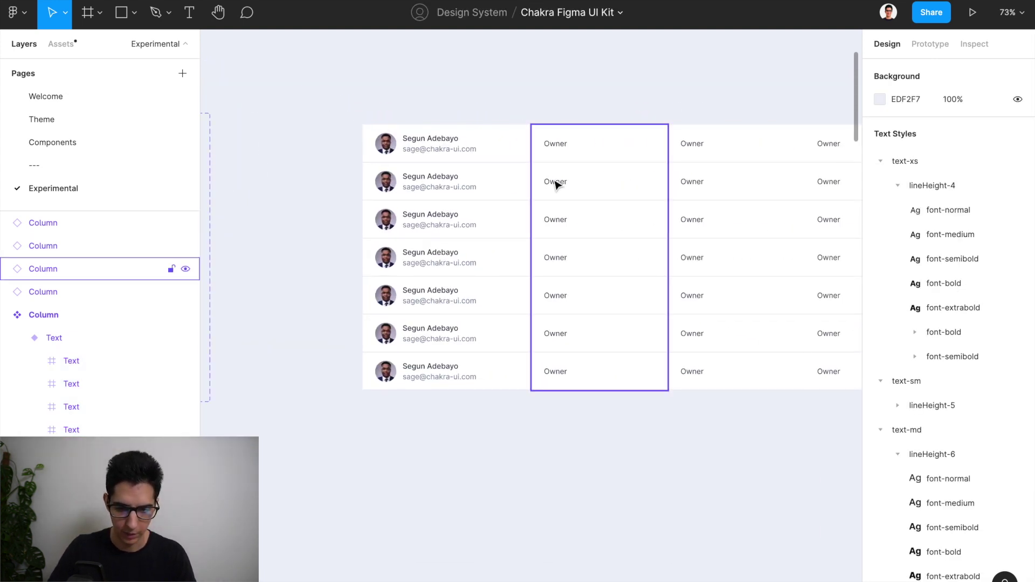
{"action": "scroll", "coordinate": [741, 200], "scroll_direction": "right", "scroll_amount": 5}
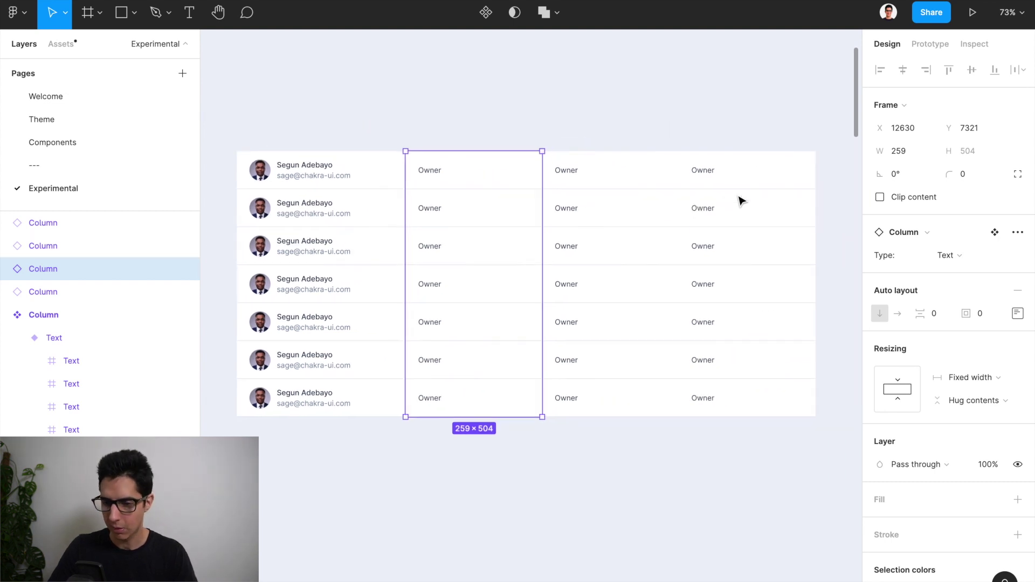
{"action": "scroll", "coordinate": [596, 189], "scroll_direction": "down", "scroll_amount": 2}
{"action": "scroll", "coordinate": [598, 191], "scroll_direction": "down", "scroll_amount": 2}
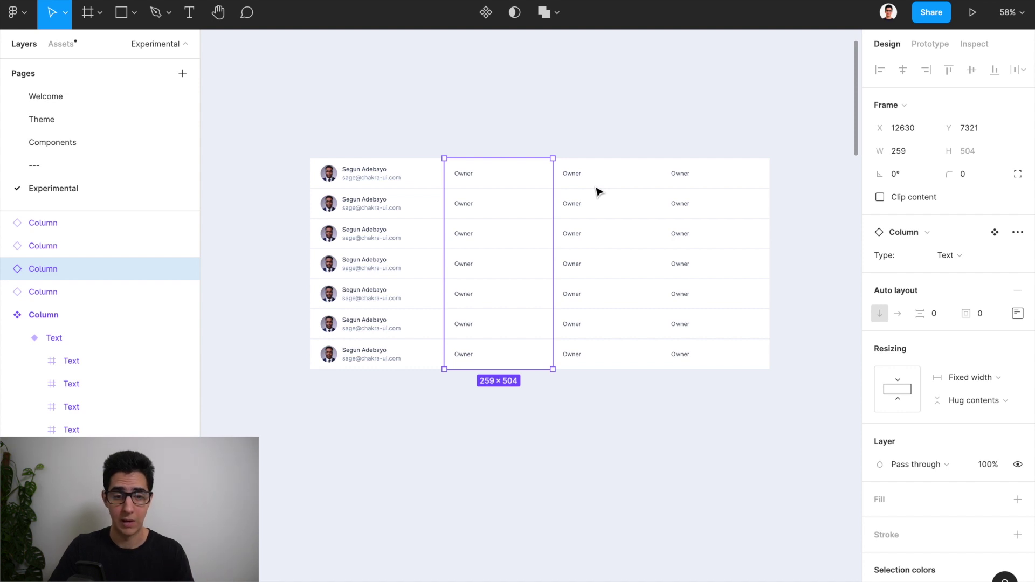
Wrap the four column instances in a horizontal auto layout frame and rename it Table
{"action": "scroll", "coordinate": [597, 192], "scroll_direction": "down", "scroll_amount": 2}
{"action": "left_click_drag", "start_coordinate": [343, 122], "coordinate": [810, 409]}
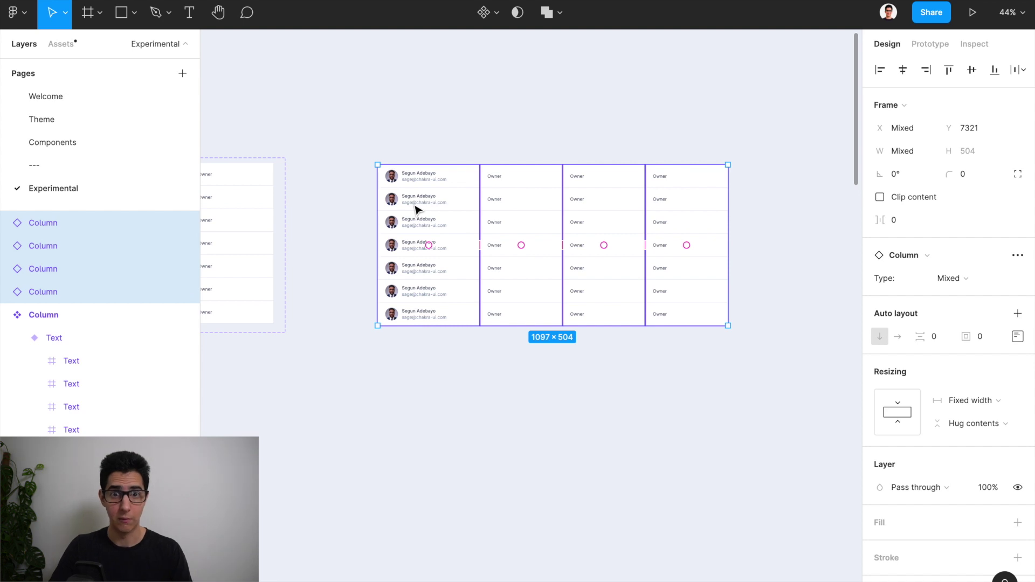
{"action": "key", "text": "shift+a"}
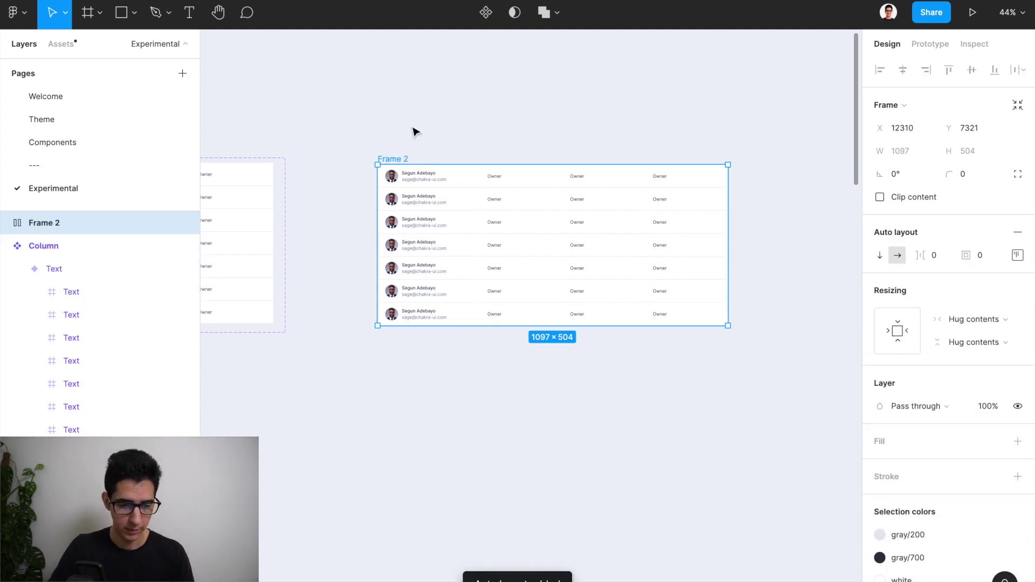
{"action": "key", "text": "ctrl+r"}
{"action": "type", "text": "T"}
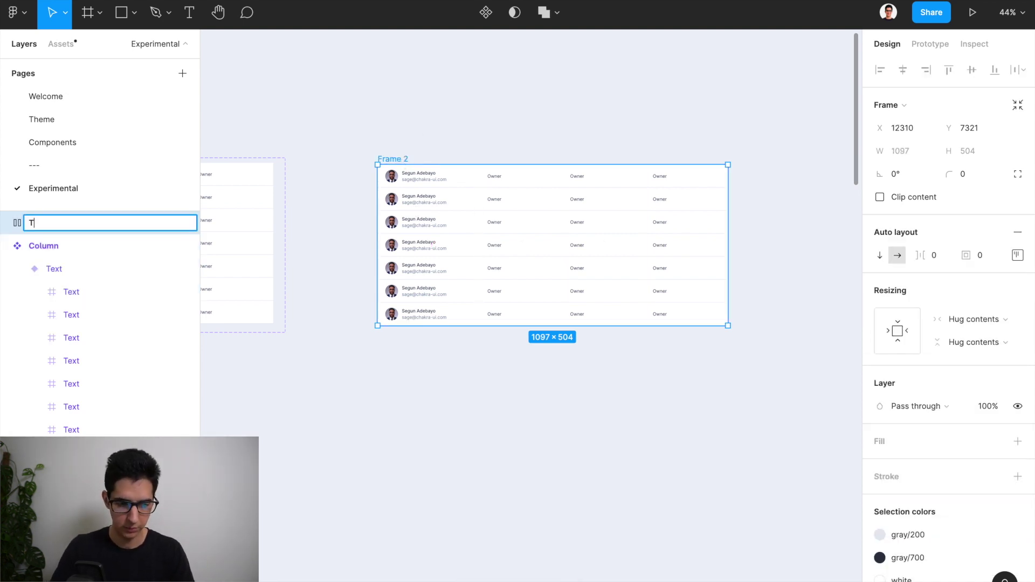
{"action": "type", "text": "able"}
{"action": "key", "text": "Return"}
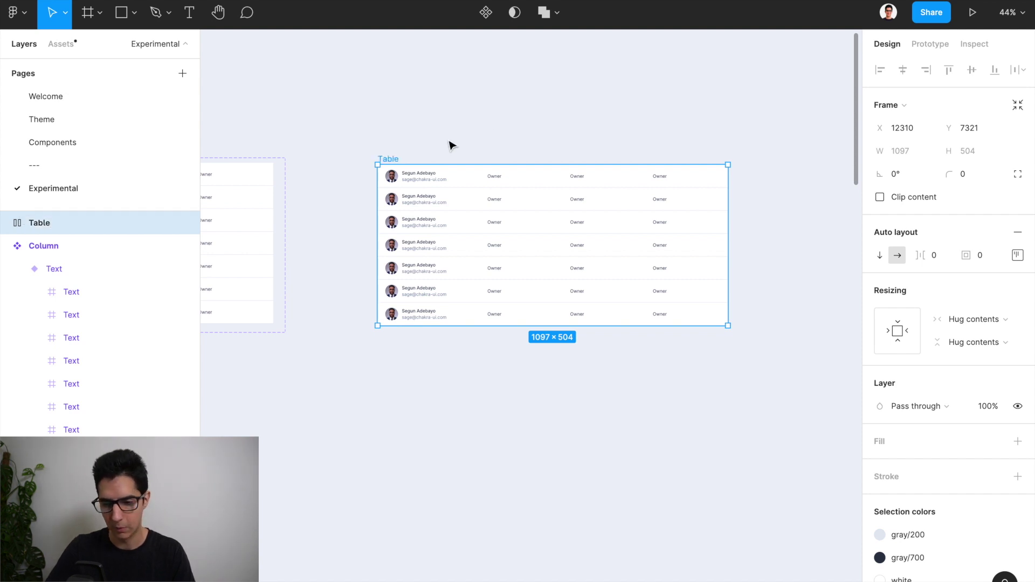
Inspect the width and resizing settings of each column in the Table frame
{"action": "left_click", "coordinate": [348, 142]}
{"action": "scroll", "coordinate": [347, 142], "scroll_direction": "up", "scroll_amount": 2}
{"action": "left_click", "coordinate": [341, 230]}
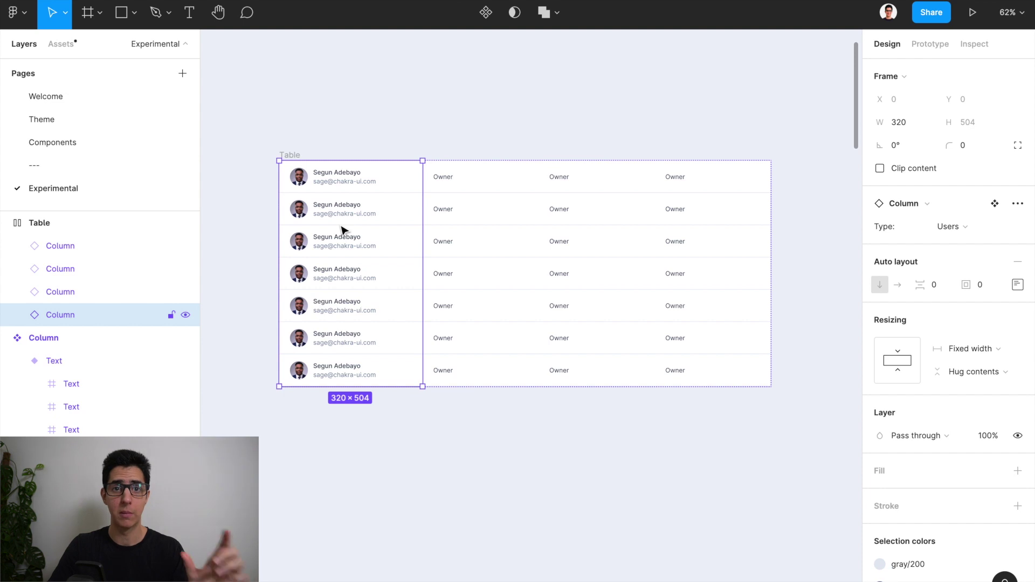
{"action": "left_click", "coordinate": [436, 238]}
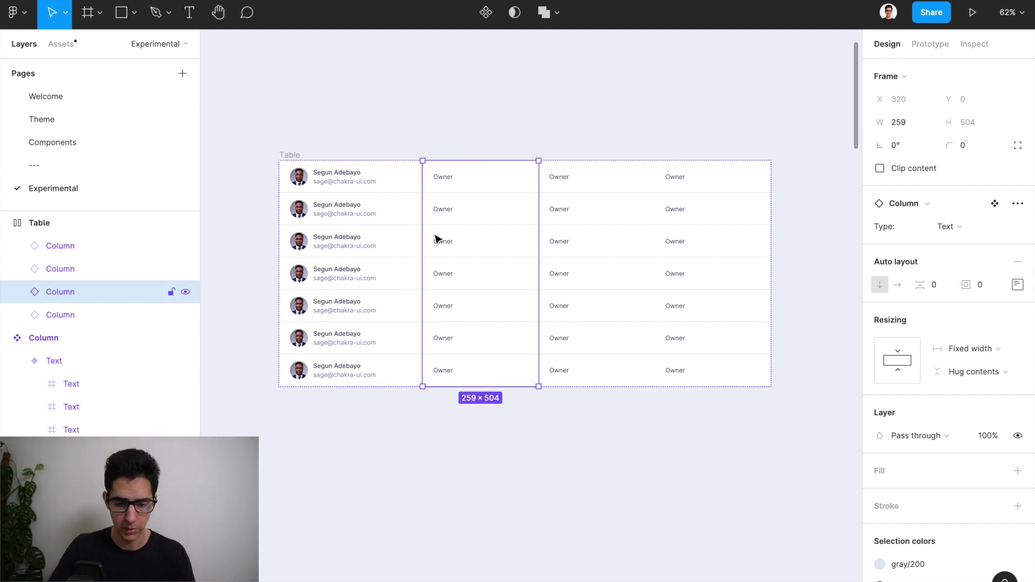
{"action": "left_click", "coordinate": [556, 244]}
{"action": "left_click", "coordinate": [679, 249]}
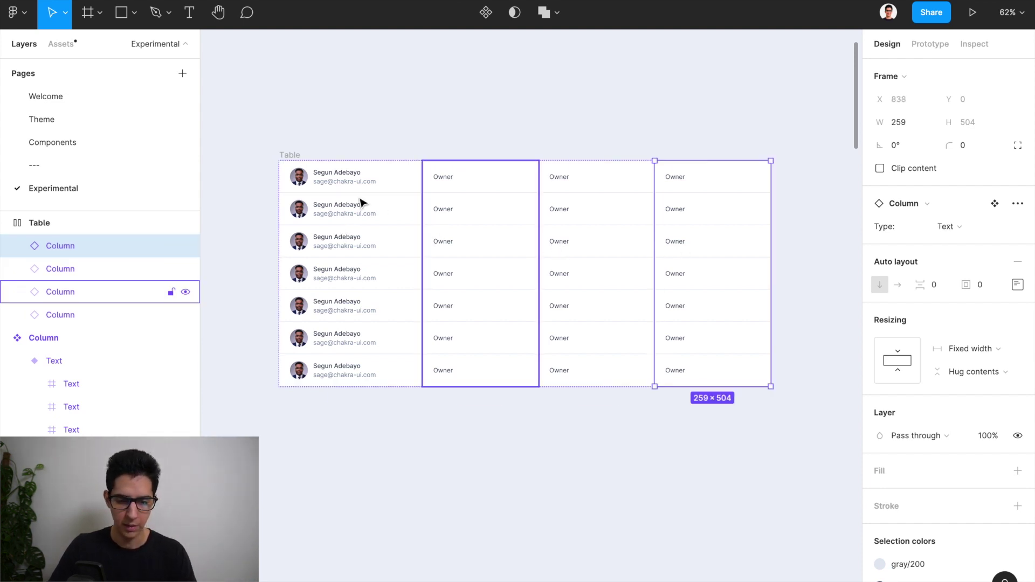
Set the horizontal resizing of all four columns in the Table frame to Fill container
{"action": "left_click", "coordinate": [340, 213]}
{"action": "left_click", "coordinate": [485, 219], "text": "shift"}
{"action": "left_click", "coordinate": [596, 220], "text": "shift"}
{"action": "left_click", "coordinate": [695, 220], "text": "shift"}
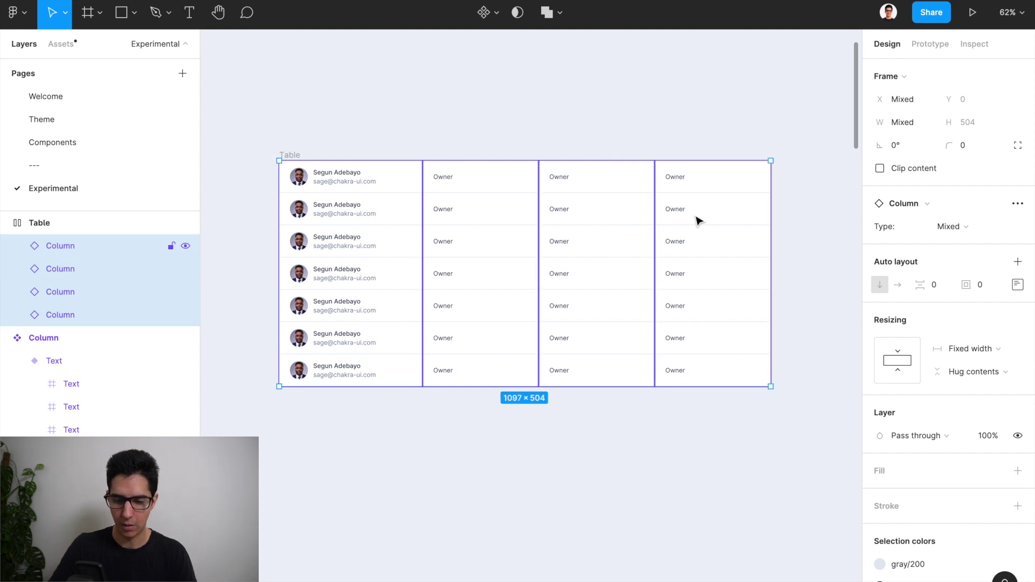
{"action": "left_click", "coordinate": [970, 349]}
{"action": "left_click", "coordinate": [970, 380]}
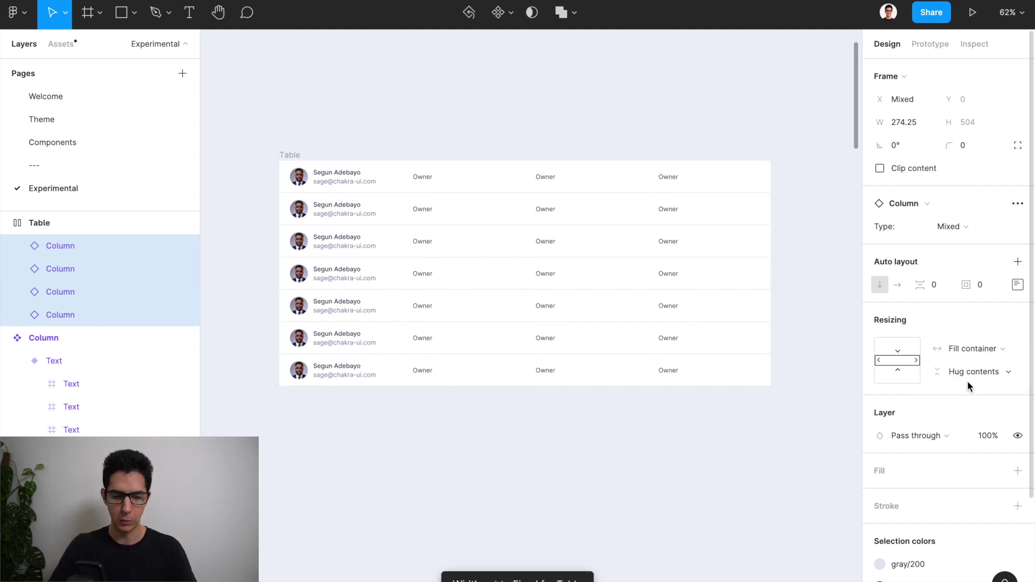
{"action": "left_click", "coordinate": [446, 145]}
{"action": "scroll", "coordinate": [446, 145], "scroll_direction": "down", "scroll_amount": 1}
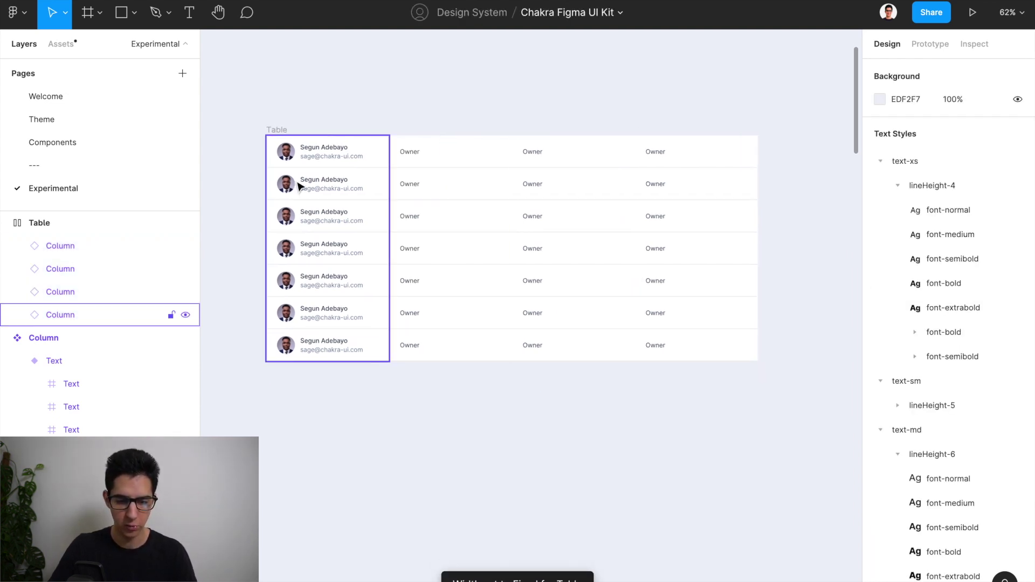
Widen the Table frame to about 1282
{"action": "left_click", "coordinate": [284, 133]}
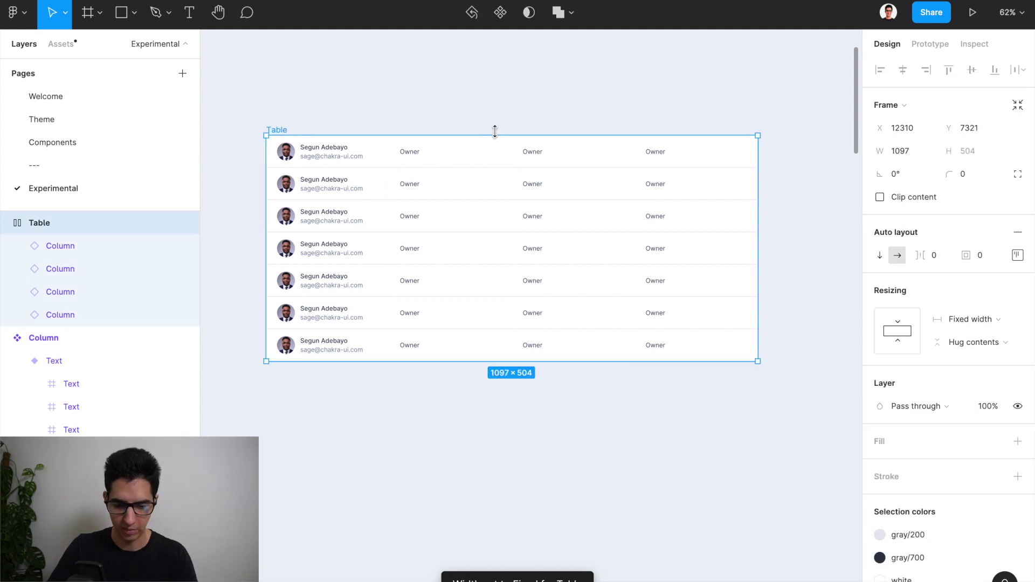
{"action": "scroll", "coordinate": [591, 178], "scroll_direction": "down", "scroll_amount": 3}
{"action": "scroll", "coordinate": [592, 178], "scroll_direction": "right", "scroll_amount": 3}
{"action": "scroll", "coordinate": [592, 178], "scroll_direction": "up", "scroll_amount": 1}
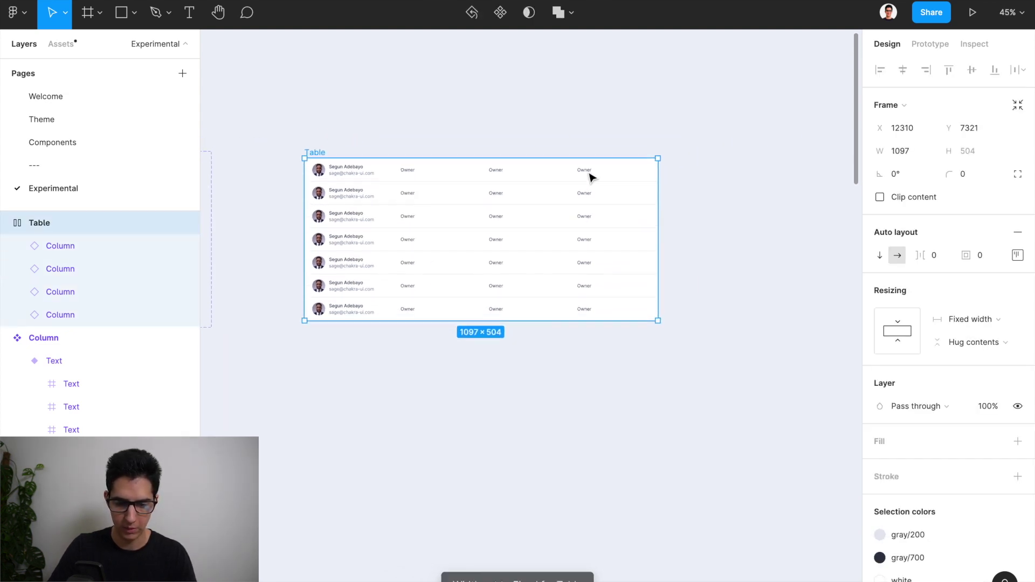
{"action": "left_click_drag", "start_coordinate": [621, 222], "coordinate": [680, 215]}
{"action": "scroll", "coordinate": [415, 193], "scroll_direction": "up", "scroll_amount": 4}
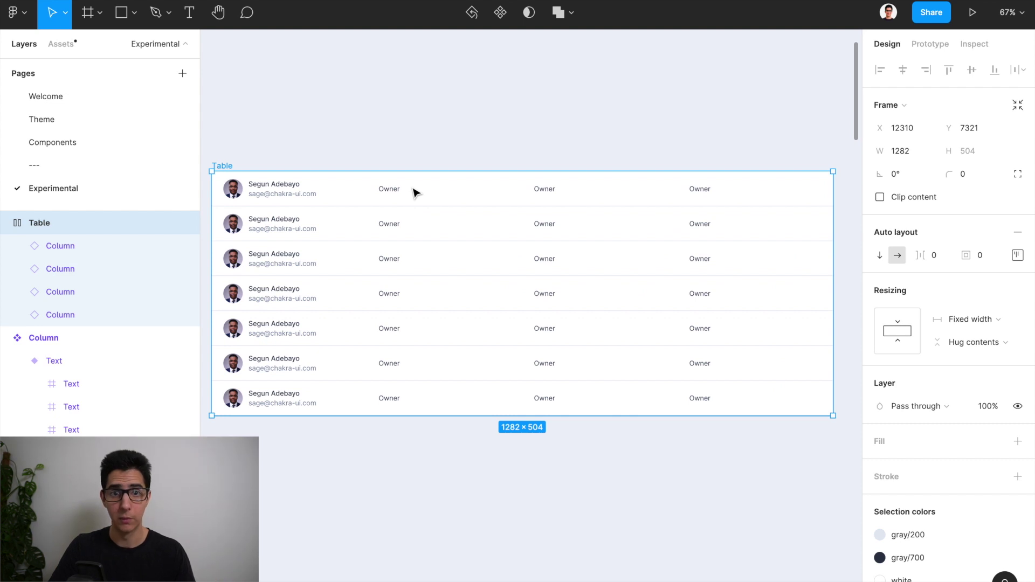
Try deleting the third column from the Table frame, undo the deletion, and select the second column
{"action": "left_click", "coordinate": [546, 226]}
{"action": "key", "text": "Delete"}
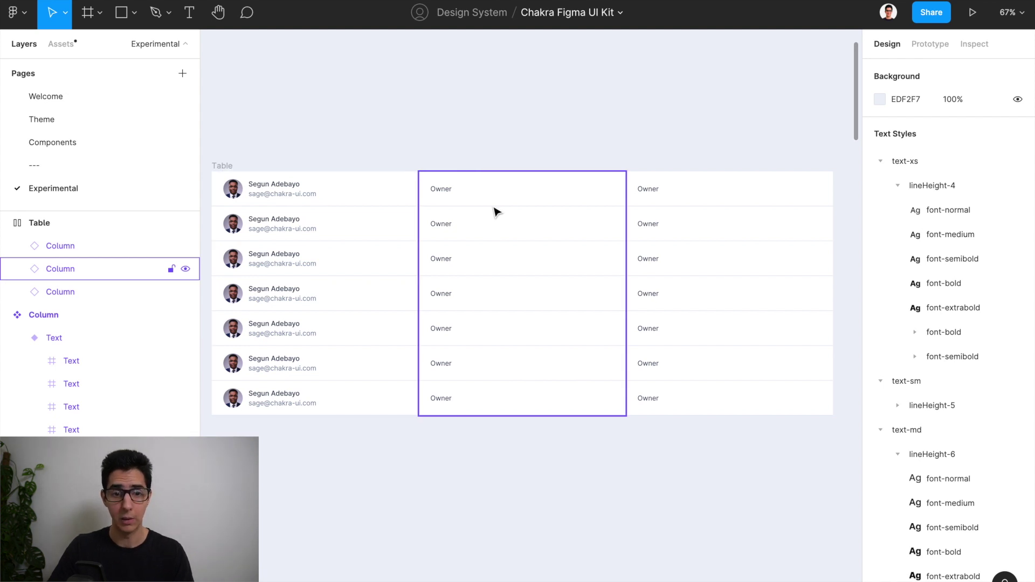
{"action": "key", "text": "ctrl+z"}
{"action": "left_click", "coordinate": [471, 227]}
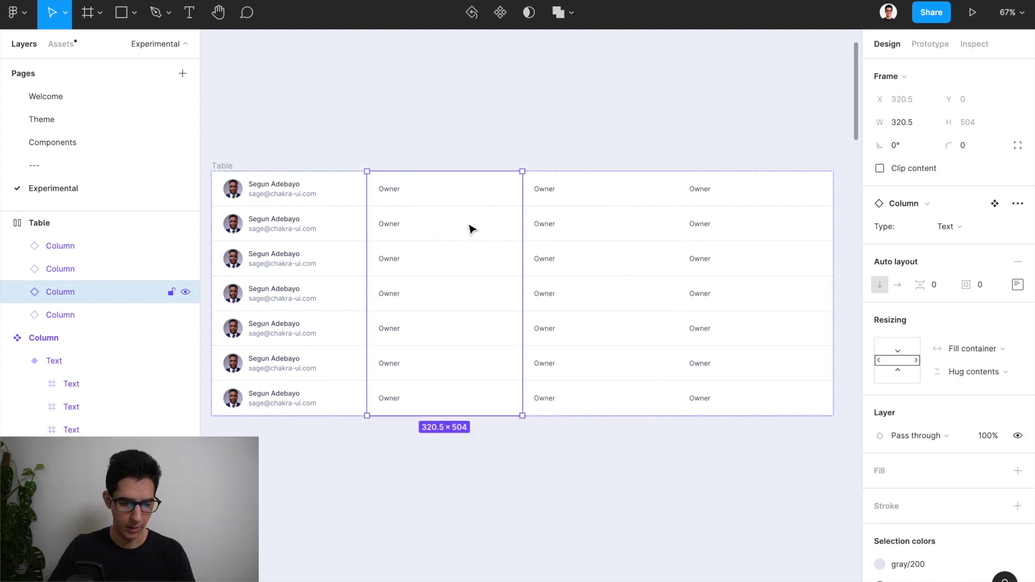
Try duplicating the second column of the Table frame twice, and remove both copies
{"action": "key", "text": "ctrl+d"}
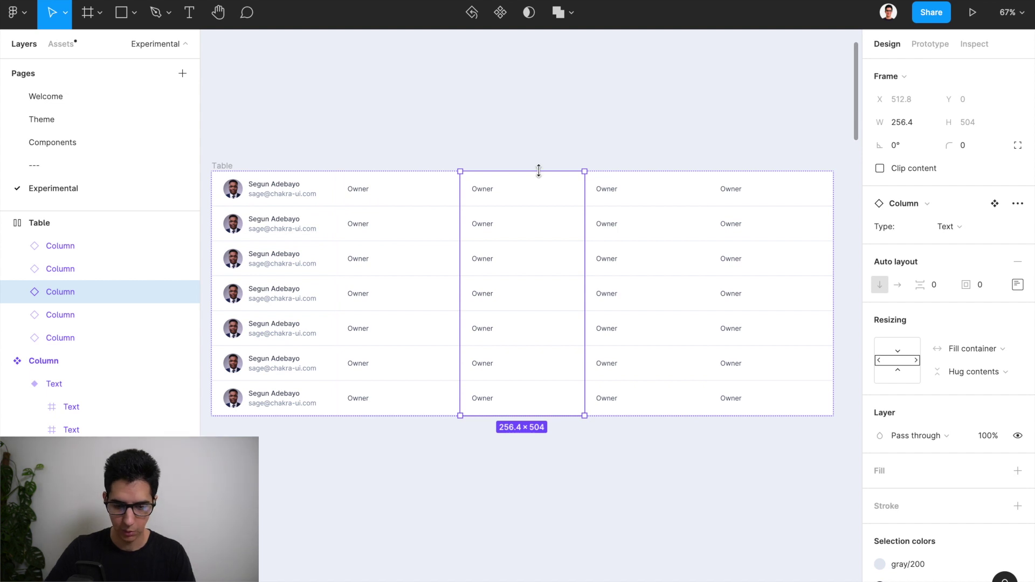
{"action": "key", "text": "ctrl+d"}
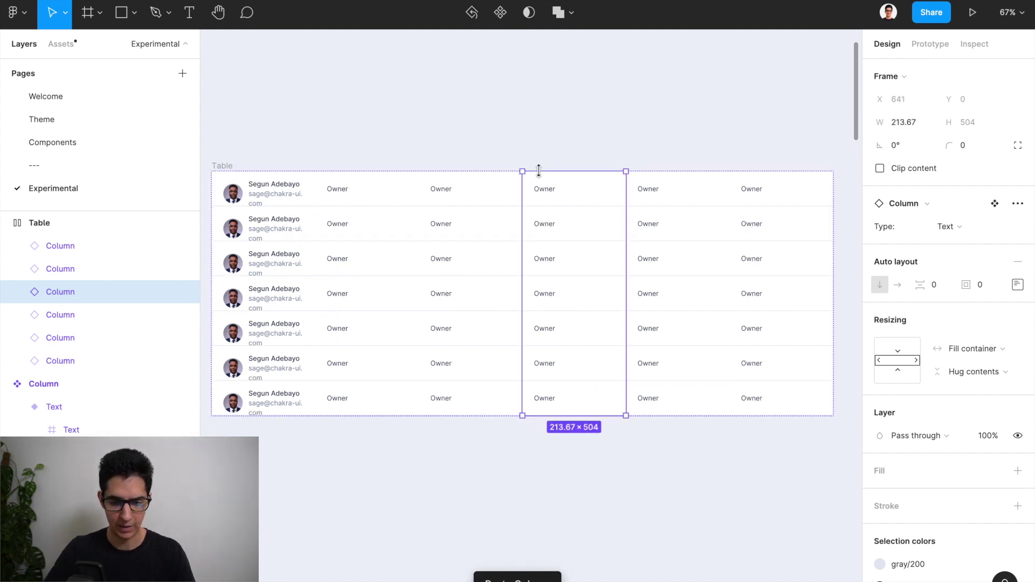
{"action": "key", "text": "ctrl+z"}
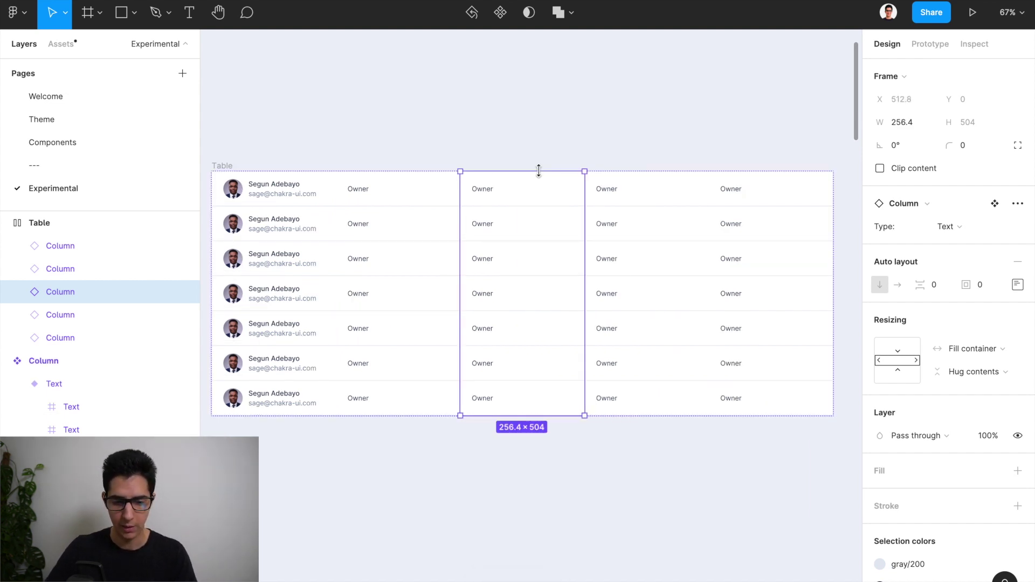
{"action": "key", "text": "Delete"}
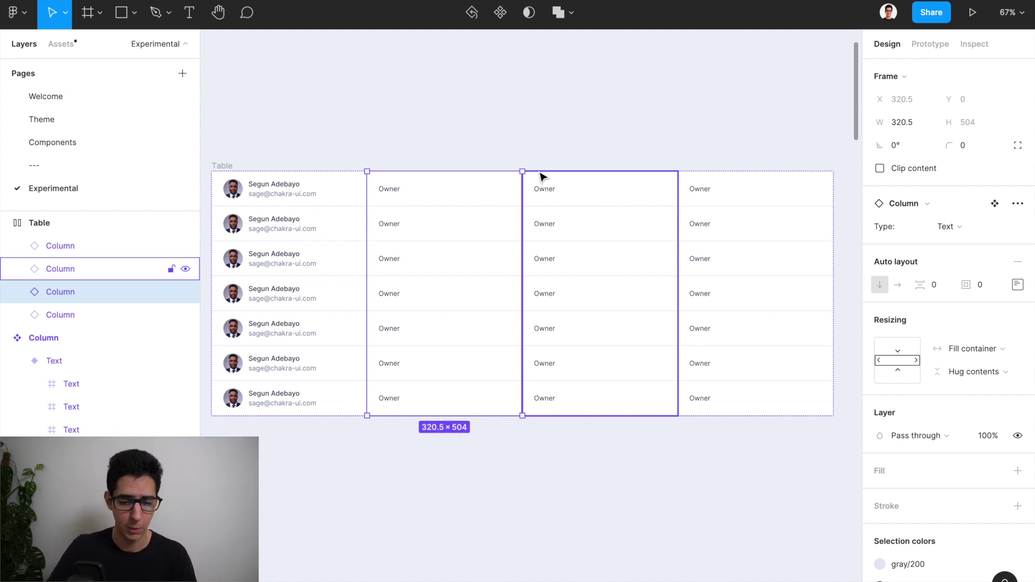
Compare the Column component's Users and Text variants with the Table frame built from their instances
{"action": "scroll", "coordinate": [542, 176], "scroll_direction": "down", "scroll_amount": 5}
{"action": "scroll", "coordinate": [541, 176], "scroll_direction": "left", "scroll_amount": 5}
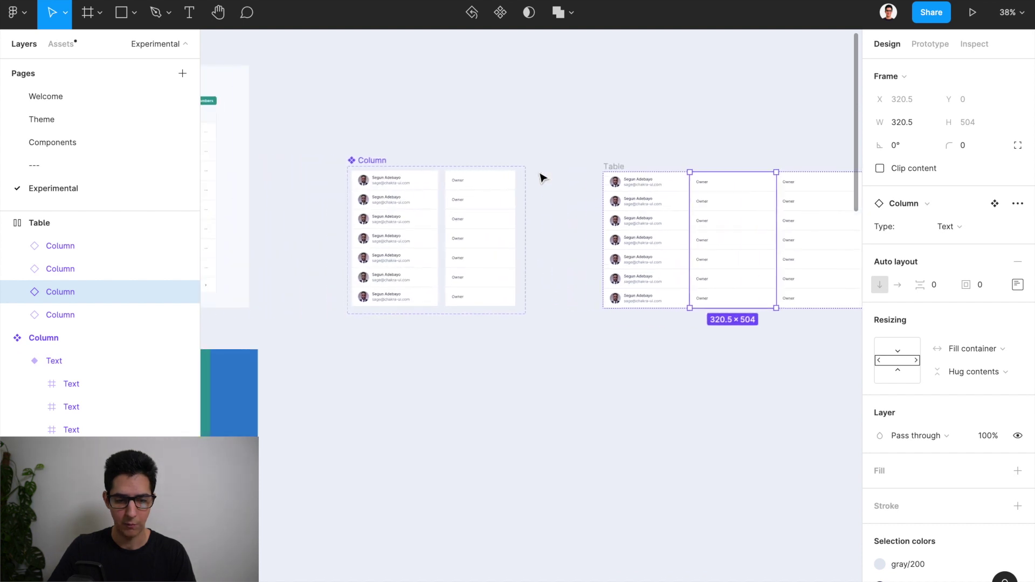
{"action": "scroll", "coordinate": [434, 180], "scroll_direction": "up", "scroll_amount": 4}
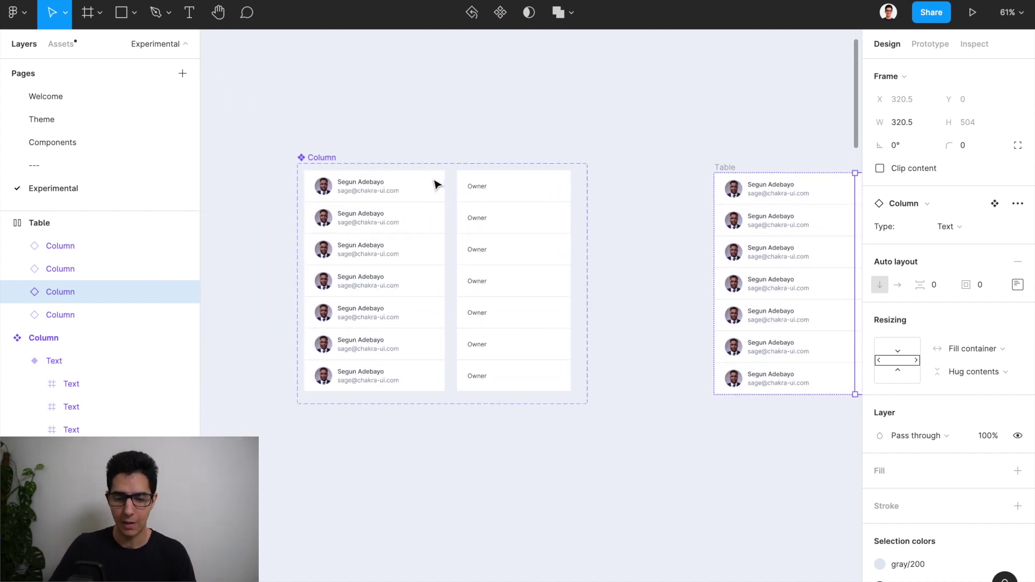
{"action": "scroll", "coordinate": [435, 185], "scroll_direction": "down", "scroll_amount": 4}
{"action": "scroll", "coordinate": [435, 183], "scroll_direction": "right", "scroll_amount": 5}
{"action": "left_click", "coordinate": [507, 147]}
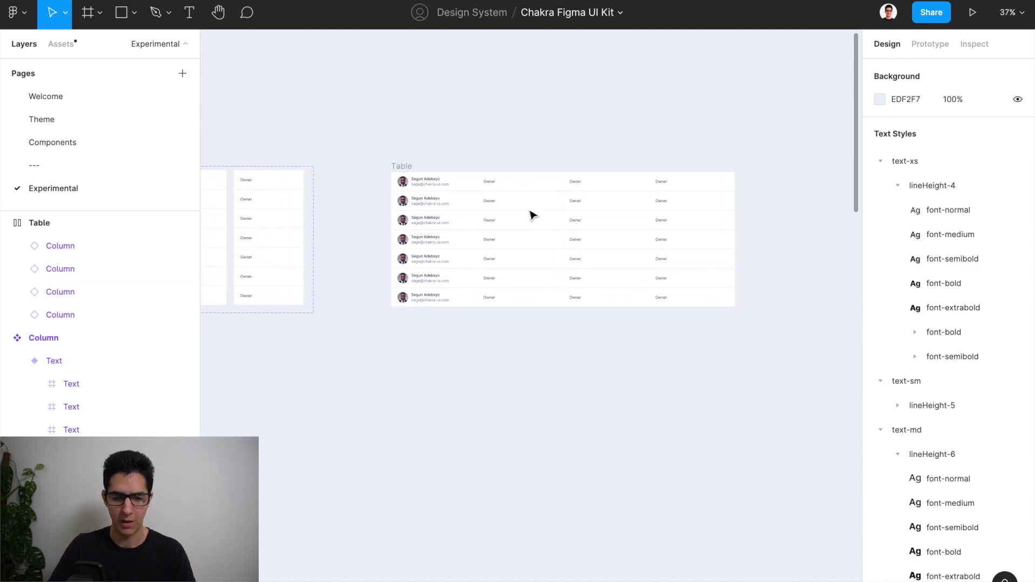
{"action": "scroll", "coordinate": [552, 246], "scroll_direction": "up", "scroll_amount": 4}
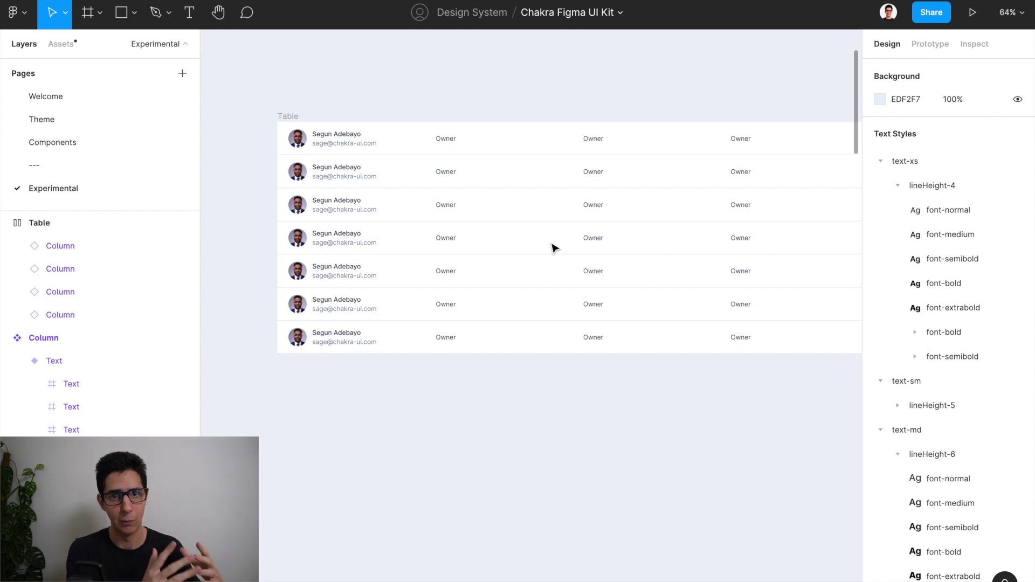
{"action": "scroll", "coordinate": [554, 248], "scroll_direction": "up", "scroll_amount": 1}
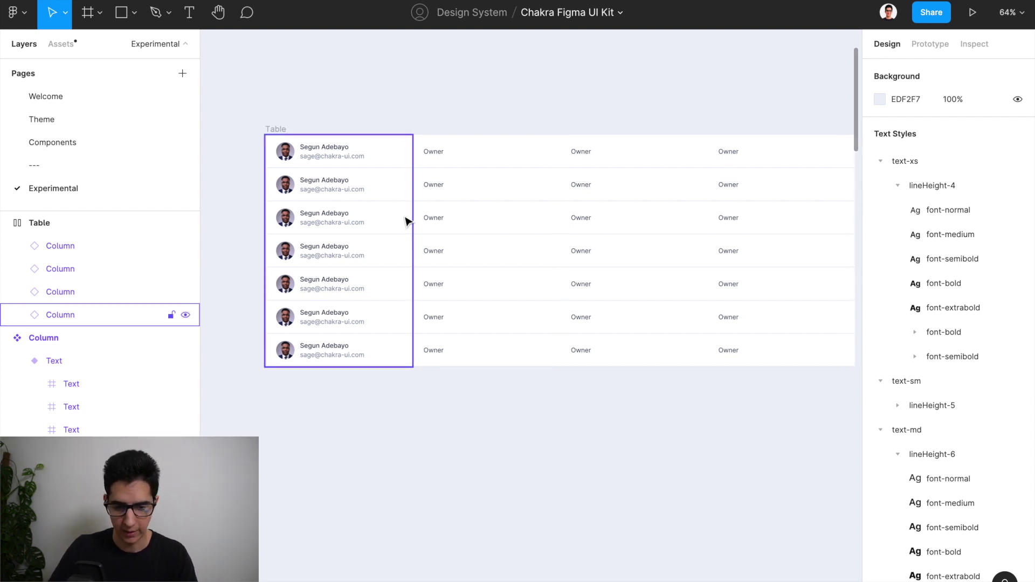
Change the Users column in the Table frame to Fixed width horizontal resizing and set its width to 400
{"action": "scroll", "coordinate": [405, 221], "scroll_direction": "down", "scroll_amount": 3}
{"action": "left_click", "coordinate": [331, 222]}
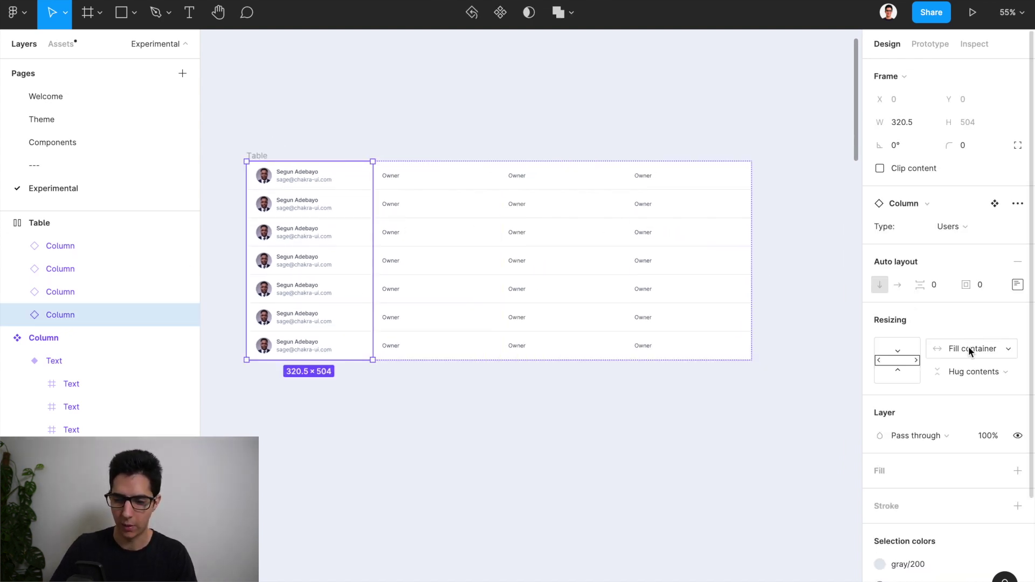
{"action": "left_click", "coordinate": [968, 349]}
{"action": "left_click", "coordinate": [966, 315]}
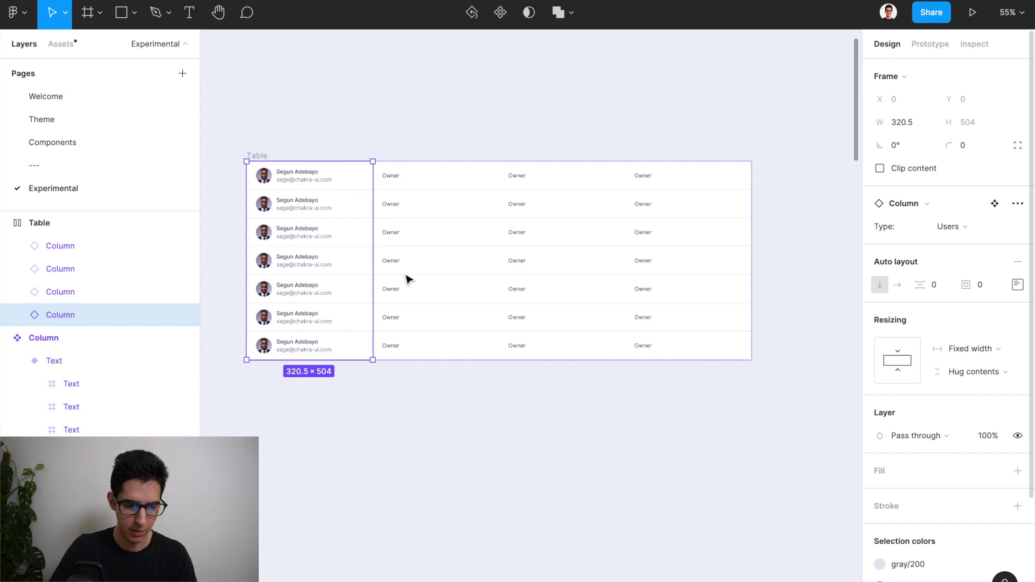
{"action": "scroll", "coordinate": [238, 259], "scroll_direction": "up", "scroll_amount": 4}
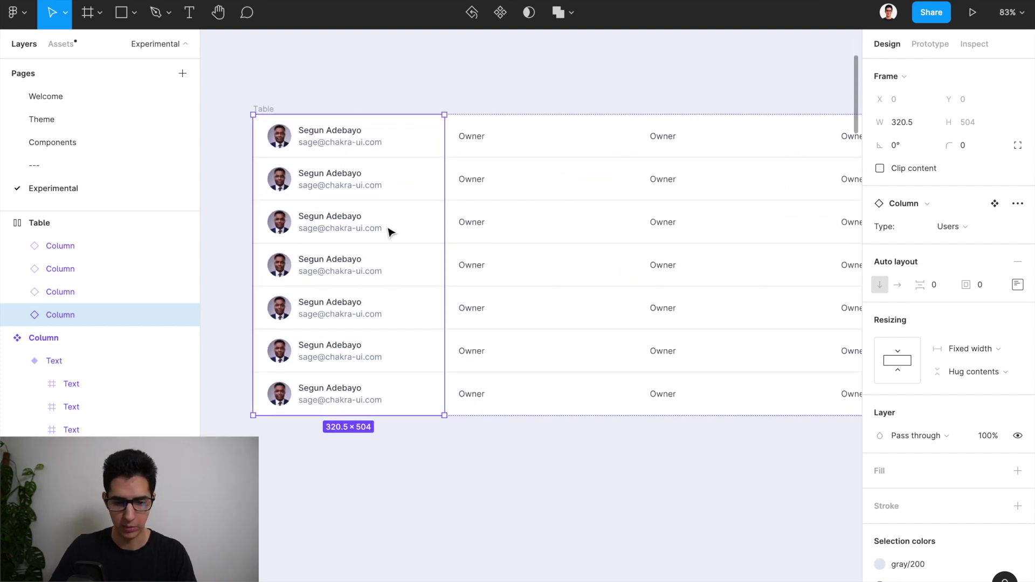
{"action": "left_click", "coordinate": [908, 123]}
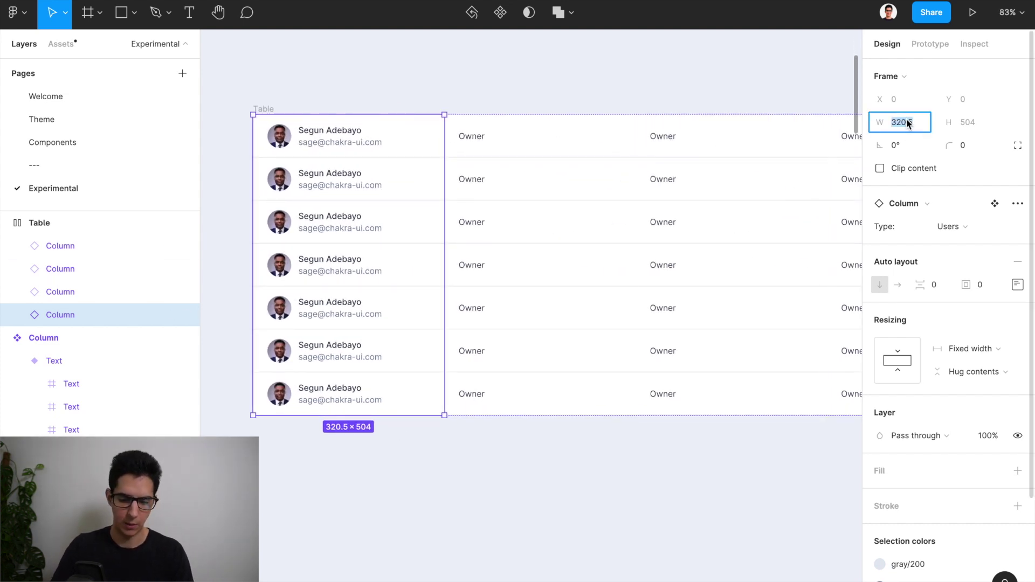
{"action": "type", "text": "40"}
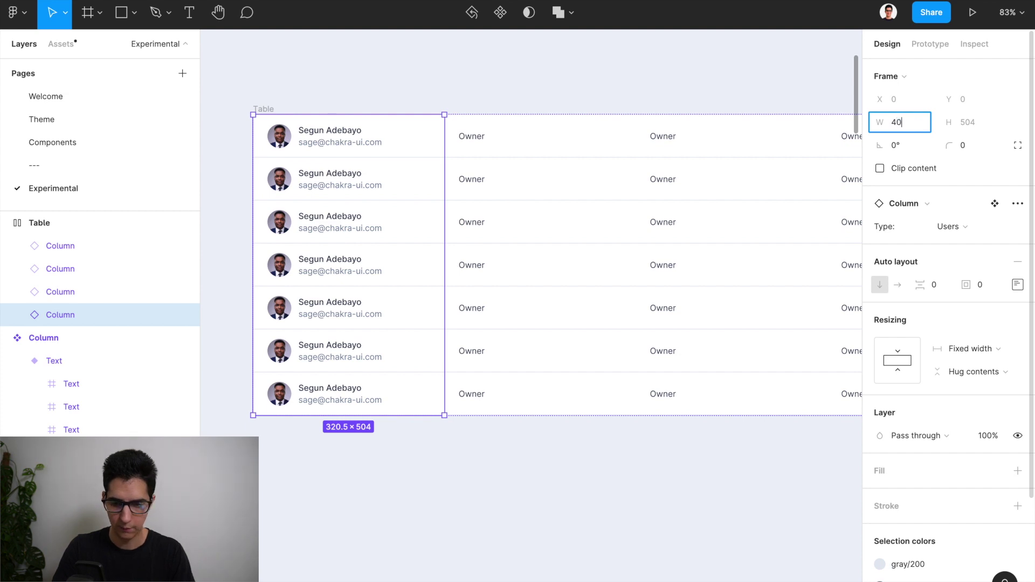
{"action": "key", "text": "Return"}
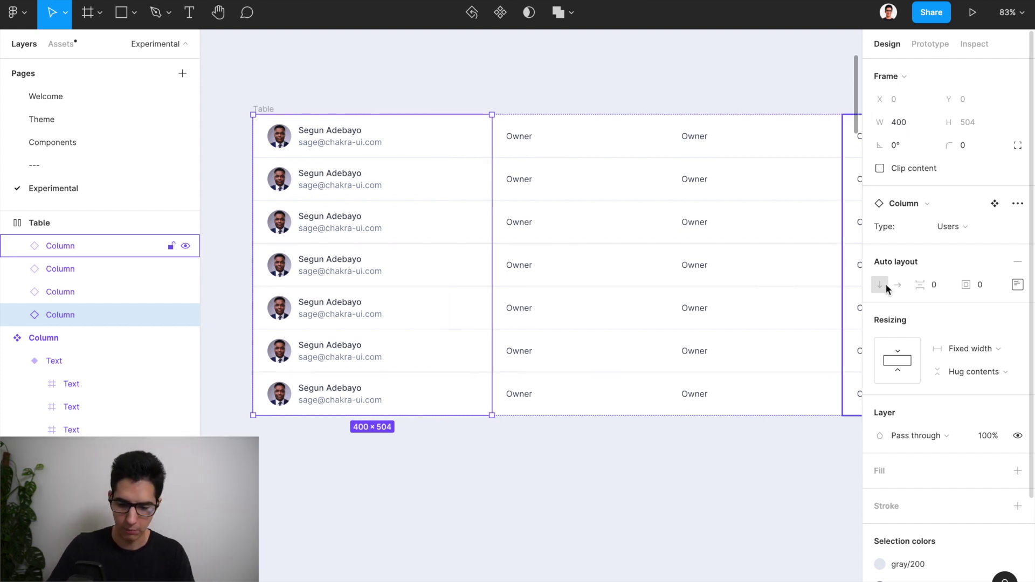
Set the fill of all seven User rows in the Table frame's first column to the gray/100 color style
{"action": "double_click", "coordinate": [306, 151]}
{"action": "left_click", "coordinate": [318, 185], "text": "shift"}
{"action": "left_click", "coordinate": [319, 228], "text": "shift"}
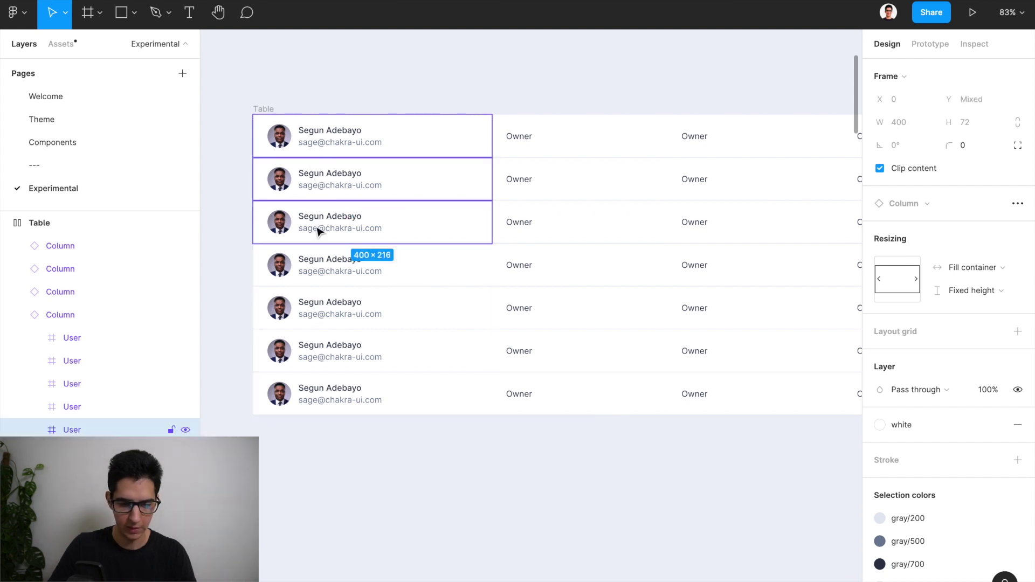
{"action": "left_click", "coordinate": [318, 275], "text": "shift"}
{"action": "left_click", "coordinate": [321, 316], "text": "shift"}
{"action": "left_click", "coordinate": [324, 357], "text": "shift"}
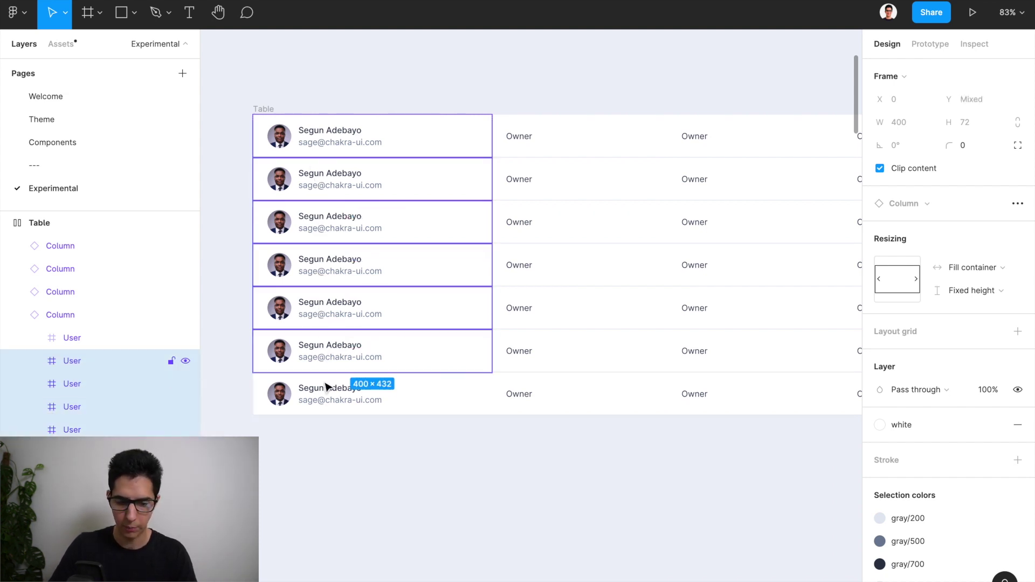
{"action": "left_click", "coordinate": [327, 400], "text": "shift"}
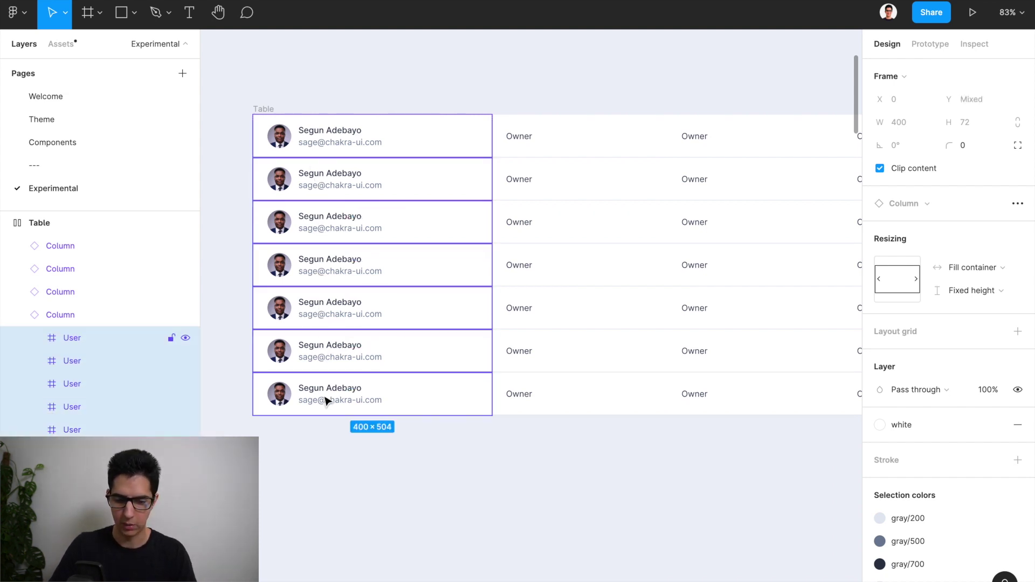
{"action": "left_click", "coordinate": [913, 424]}
{"action": "scroll", "coordinate": [928, 452], "scroll_direction": "down", "scroll_amount": 5}
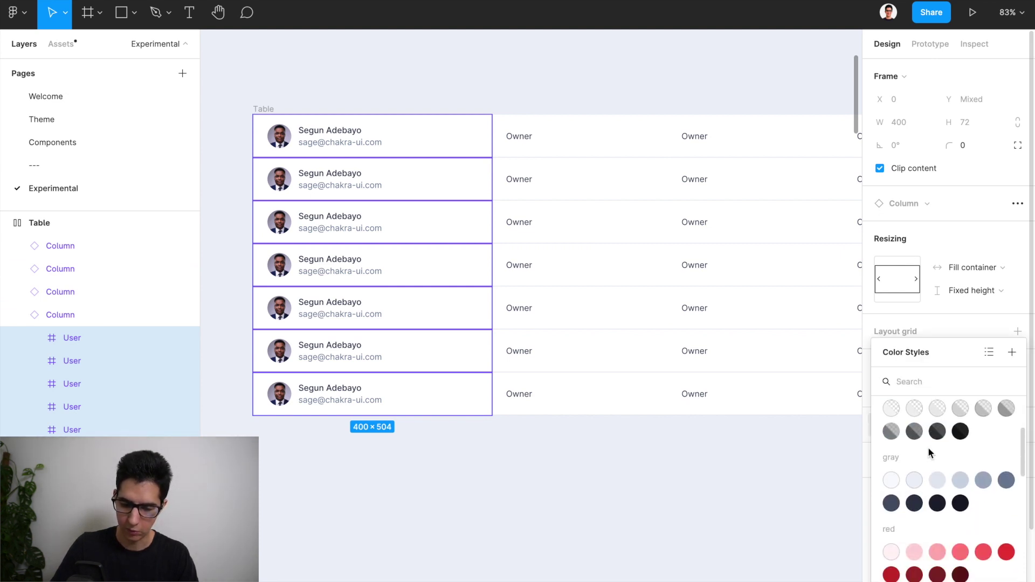
{"action": "left_click", "coordinate": [917, 458]}
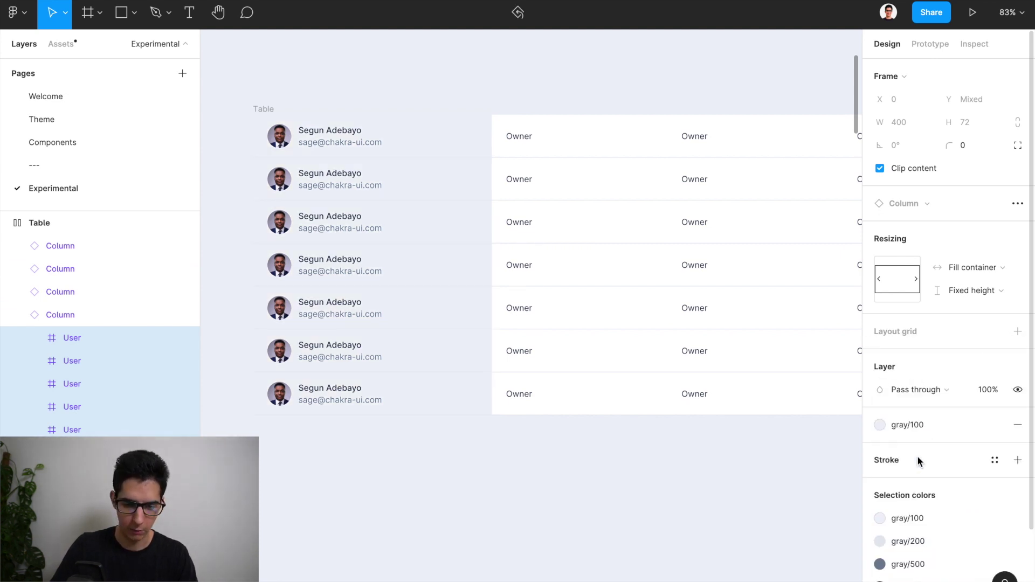
{"action": "left_click", "coordinate": [614, 467]}
Apply the gray/200 color style as the fill of all seven User rows in the Table frame's first column
{"action": "scroll", "coordinate": [617, 466], "scroll_direction": "down", "scroll_amount": 2}
{"action": "scroll", "coordinate": [617, 467], "scroll_direction": "right", "scroll_amount": 2}
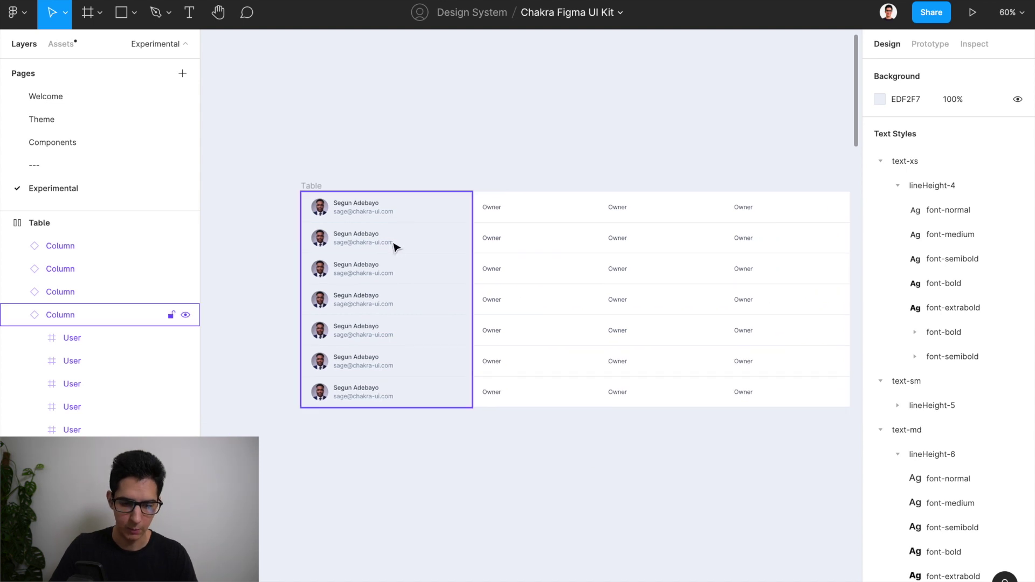
{"action": "left_click", "coordinate": [381, 225]}
{"action": "key", "text": "Return"}
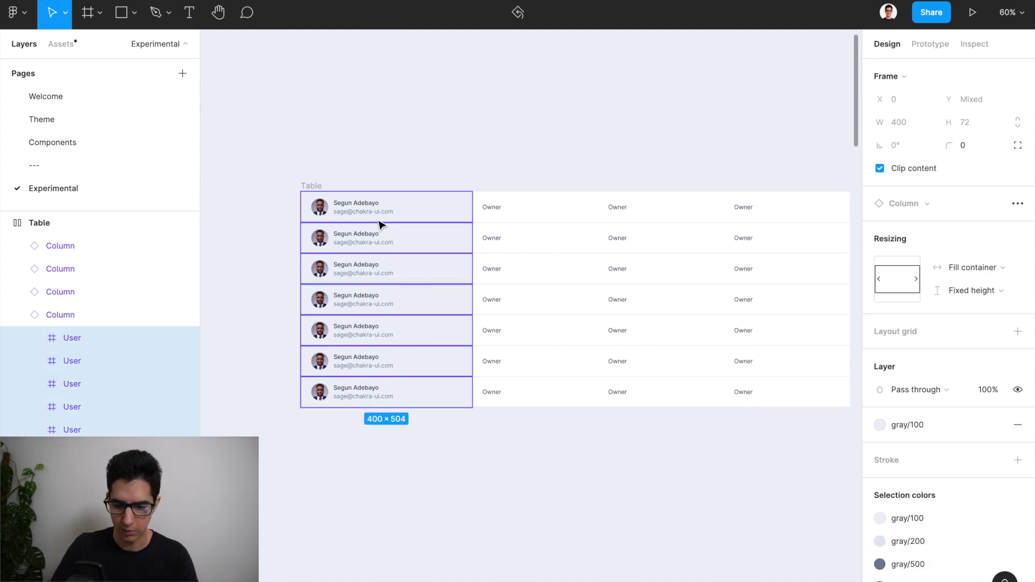
{"action": "left_click", "coordinate": [914, 424]}
{"action": "left_click", "coordinate": [934, 504]}
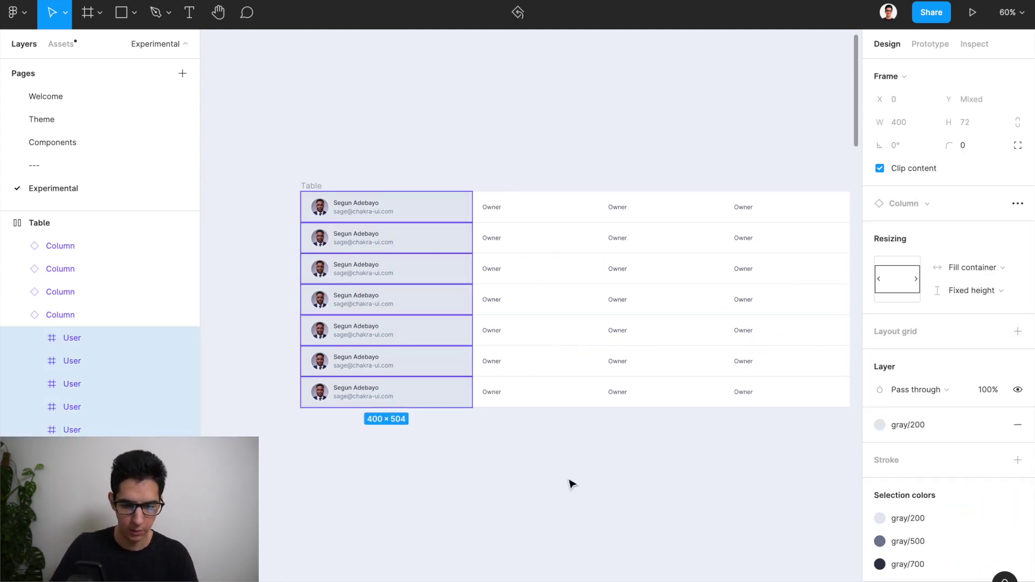
{"action": "left_click", "coordinate": [563, 482]}
Check the resizing settings of the three Text columns and the Users column in the Table frame
{"action": "scroll", "coordinate": [539, 421], "scroll_direction": "right", "scroll_amount": 2}
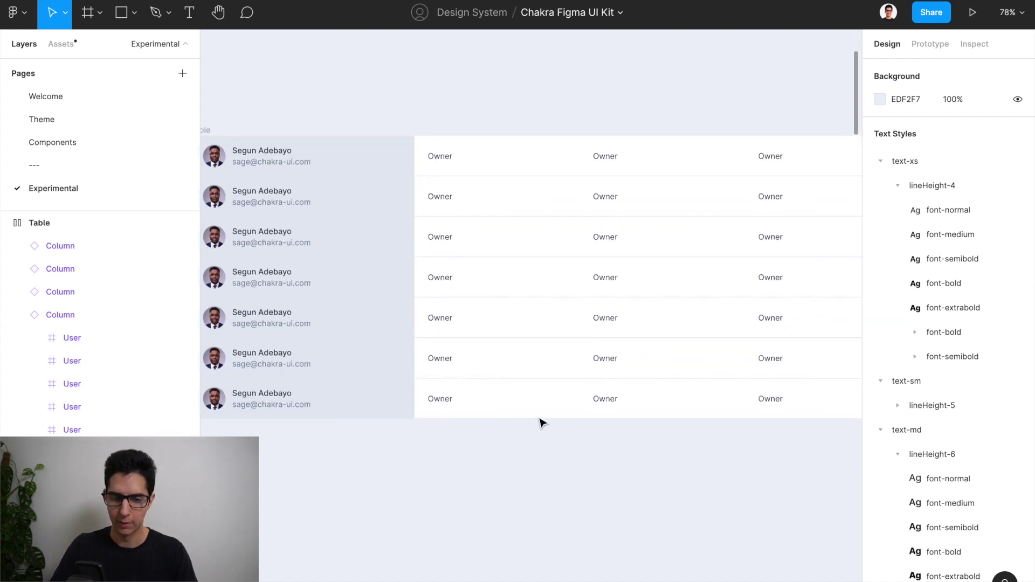
{"action": "scroll", "coordinate": [539, 420], "scroll_direction": "left", "scroll_amount": 1}
{"action": "left_click", "coordinate": [528, 277]}
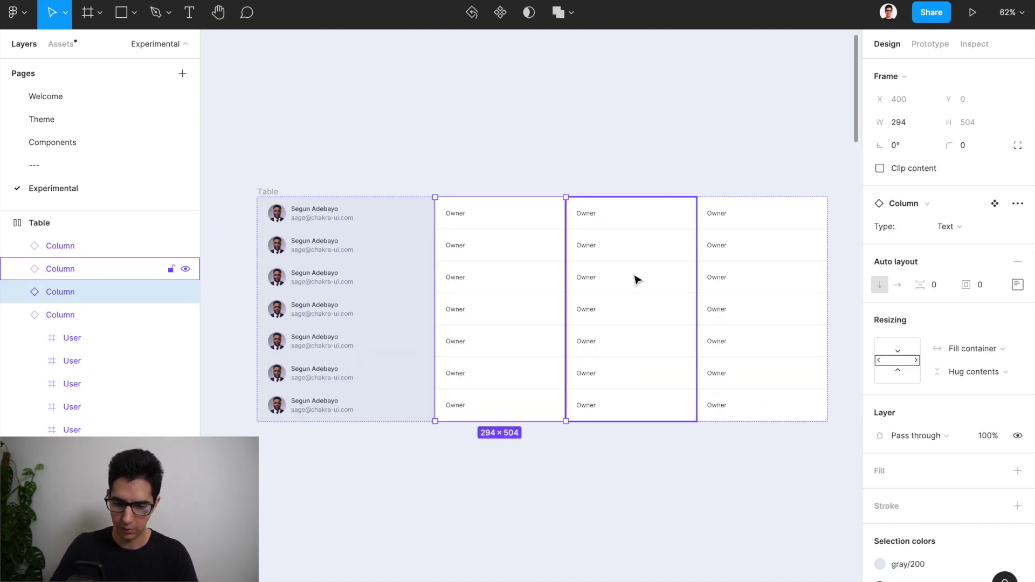
{"action": "left_click", "coordinate": [635, 280]}
{"action": "left_click", "coordinate": [743, 276]}
{"action": "left_click", "coordinate": [319, 217]}
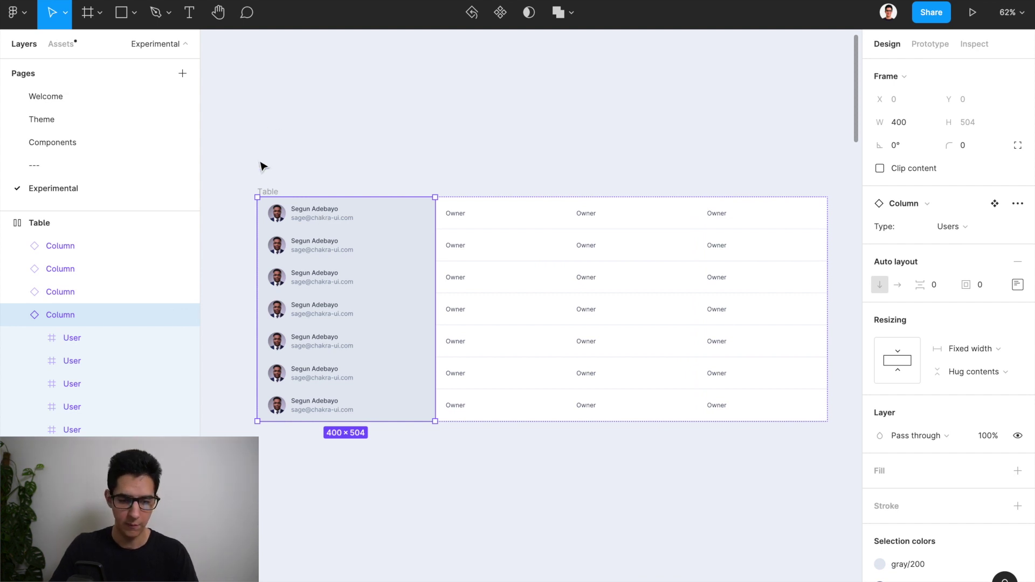
Narrow the Table frame to about 943 wide and fine-tune its width slightly
{"action": "left_click", "coordinate": [274, 195]}
{"action": "left_click_drag", "start_coordinate": [821, 267], "coordinate": [682, 276]}
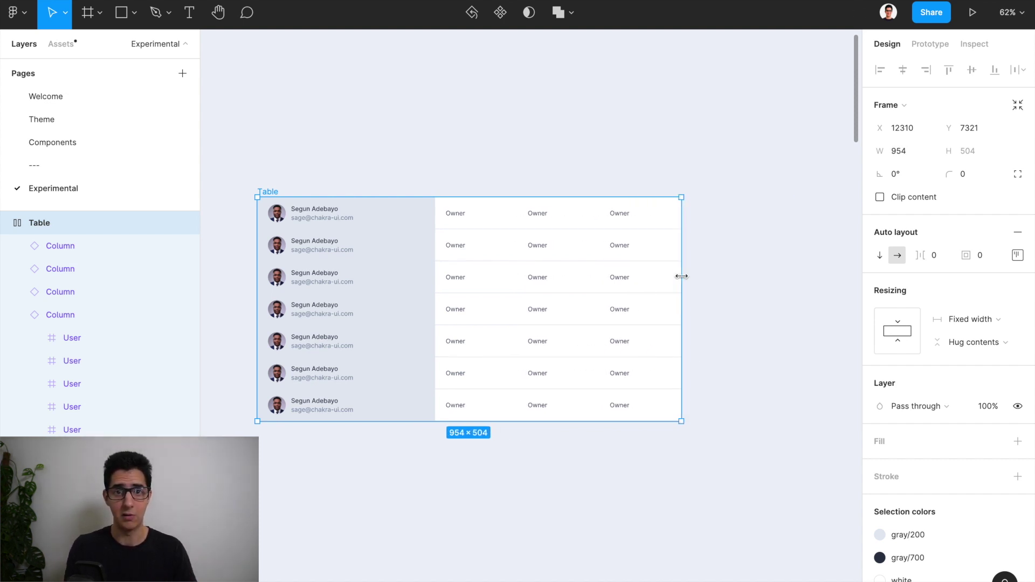
{"action": "mouse_move", "coordinate": [680, 274]}
{"action": "left_mouse_down"}
{"action": "mouse_move", "coordinate": [720, 275]}
{"action": "mouse_move", "coordinate": [678, 284]}
{"action": "mouse_move", "coordinate": [735, 293]}
{"action": "mouse_move", "coordinate": [676, 288]}
{"action": "left_mouse_up"}
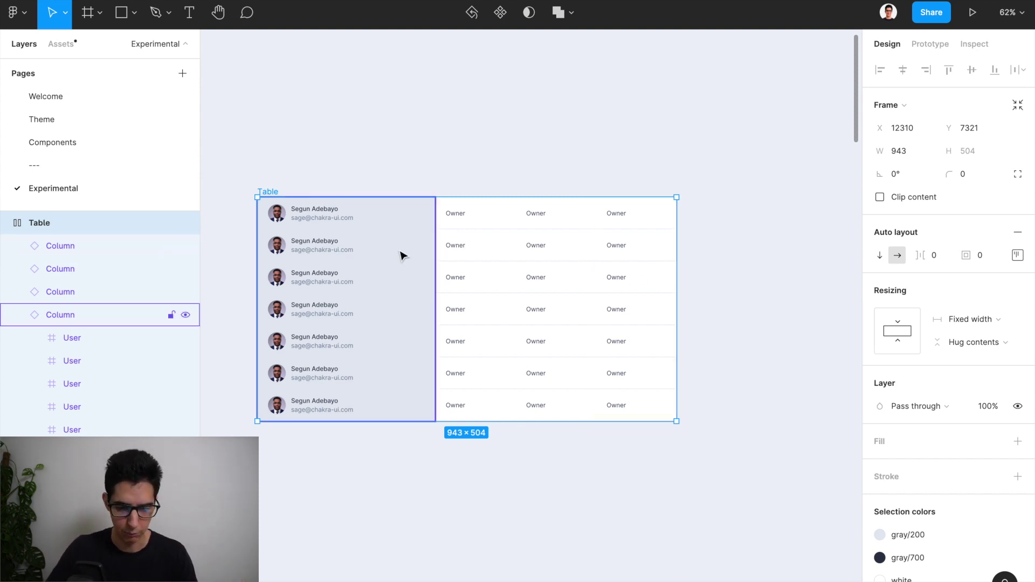
{"action": "mouse_move", "coordinate": [676, 242]}
{"action": "left_mouse_down"}
{"action": "mouse_move", "coordinate": [790, 257]}
{"action": "mouse_move", "coordinate": [545, 219]}
{"action": "mouse_move", "coordinate": [730, 228]}
{"action": "mouse_move", "coordinate": [686, 232]}
{"action": "left_mouse_up"}
{"action": "left_click", "coordinate": [503, 173]}
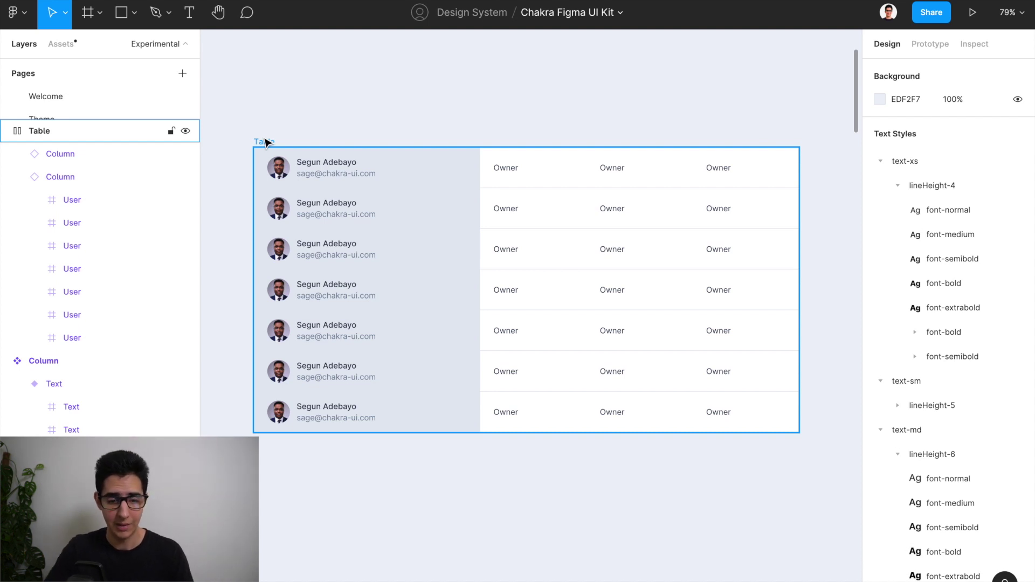
Examine the finished Table component set, including its Checkbox, Role, Status, Tags and Pagination variant properties
{"action": "scroll", "coordinate": [265, 142], "scroll_direction": "down", "scroll_amount": 4}
{"action": "scroll", "coordinate": [265, 142], "scroll_direction": "left", "scroll_amount": 8}
{"action": "scroll", "coordinate": [265, 142], "scroll_direction": "left", "scroll_amount": 5}
{"action": "scroll", "coordinate": [265, 143], "scroll_direction": "down", "scroll_amount": 3}
{"action": "scroll", "coordinate": [265, 151], "scroll_direction": "left", "scroll_amount": 8}
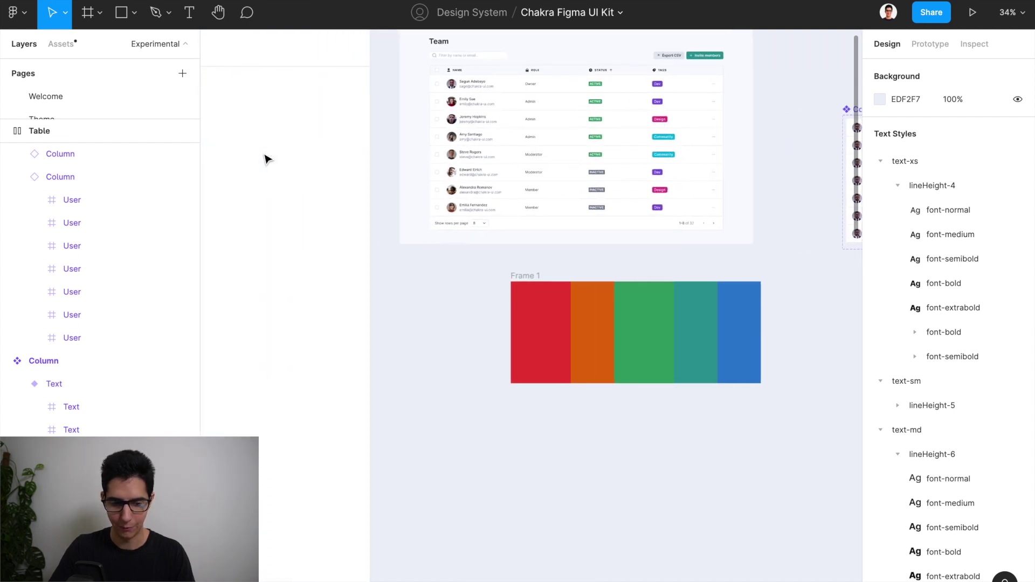
{"action": "scroll", "coordinate": [265, 160], "scroll_direction": "left", "scroll_amount": 10}
{"action": "scroll", "coordinate": [264, 159], "scroll_direction": "down", "scroll_amount": 3}
{"action": "scroll", "coordinate": [265, 159], "scroll_direction": "left", "scroll_amount": 4}
{"action": "scroll", "coordinate": [264, 159], "scroll_direction": "up", "scroll_amount": 3}
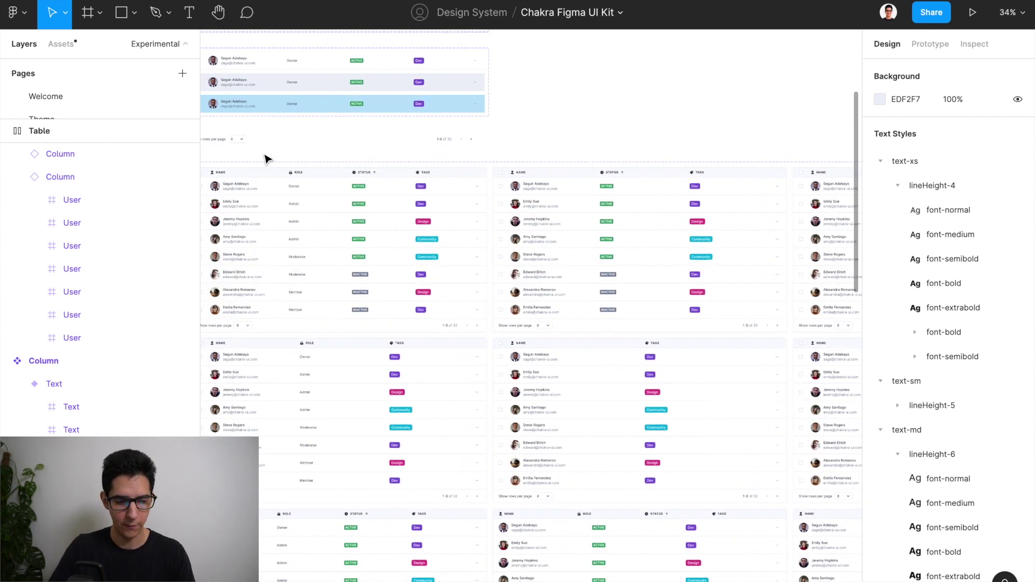
{"action": "scroll", "coordinate": [264, 159], "scroll_direction": "left", "scroll_amount": 4}
{"action": "scroll", "coordinate": [266, 160], "scroll_direction": "down", "scroll_amount": 1}
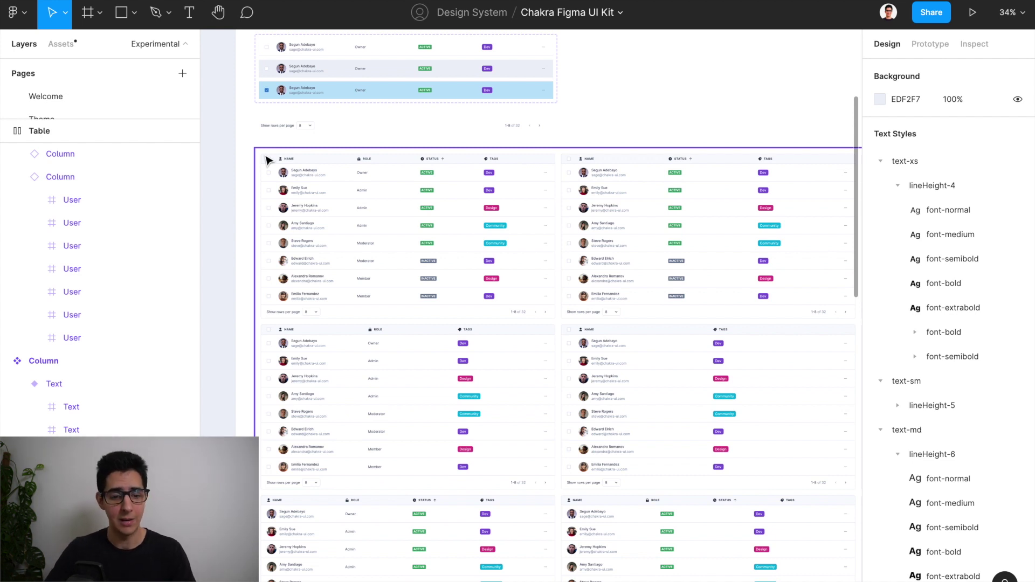
{"action": "left_click", "coordinate": [301, 211]}
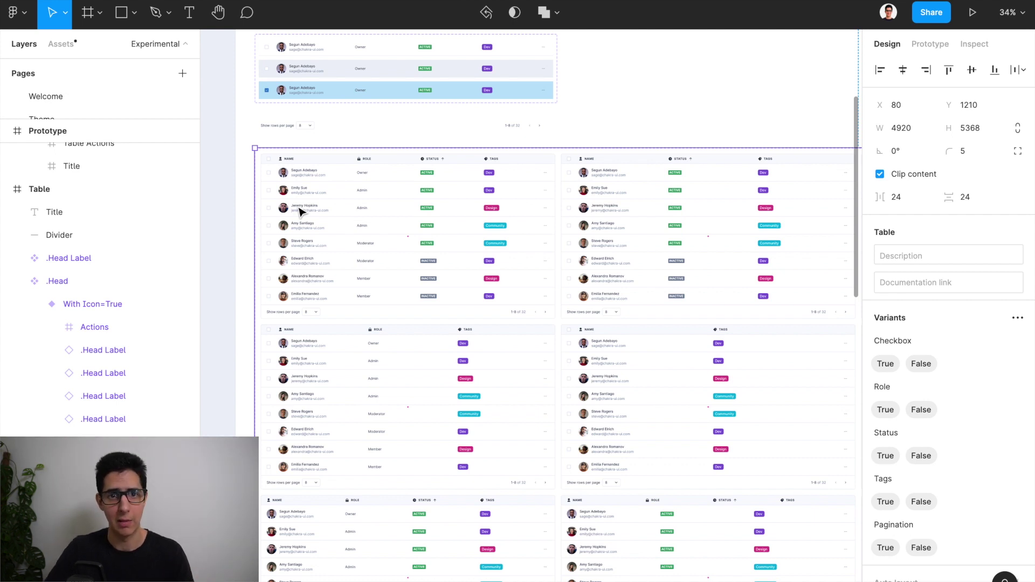
{"action": "mouse_move", "coordinate": [326, 190]}
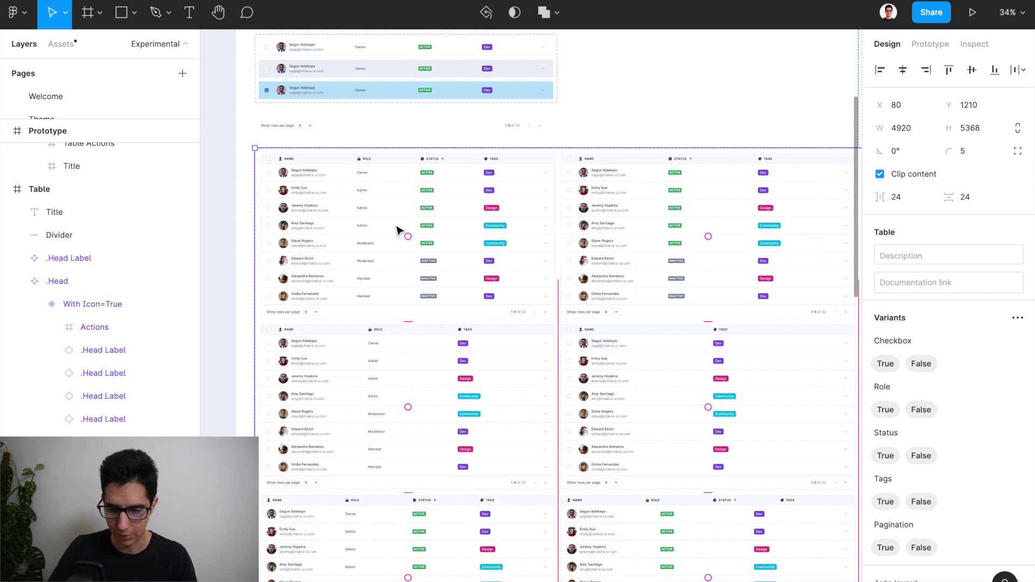
{"action": "scroll", "coordinate": [396, 230], "scroll_direction": "down", "scroll_amount": 3}
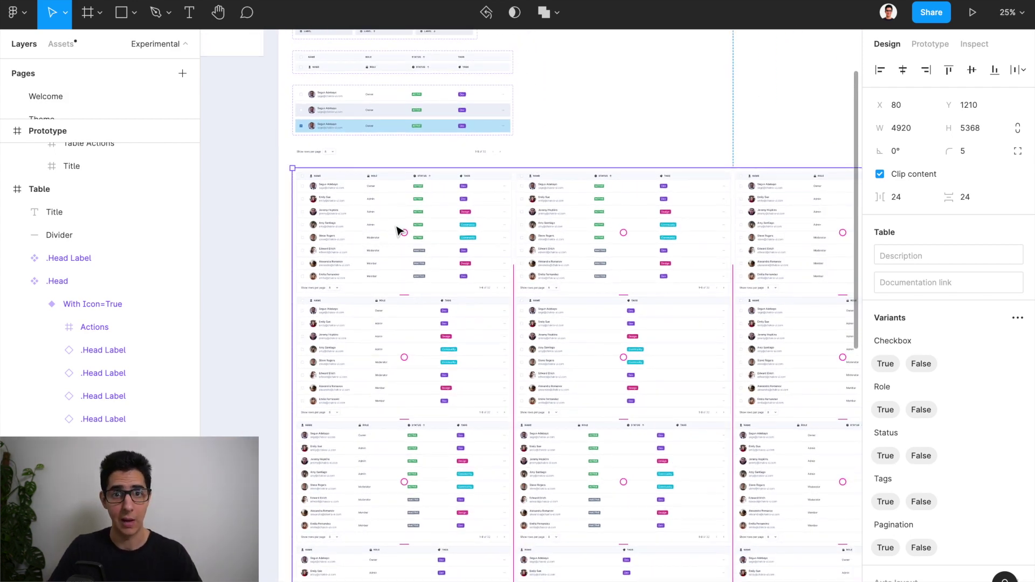
Look over the whole grid of Table variants together with the component set's list of variant properties
{"action": "scroll", "coordinate": [393, 216], "scroll_direction": "down", "scroll_amount": 3}
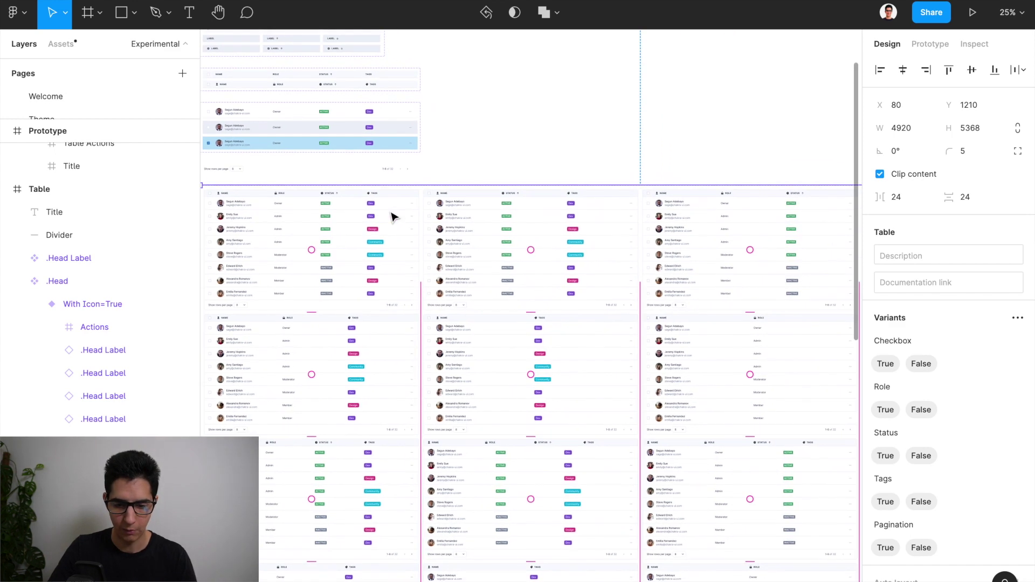
{"action": "scroll", "coordinate": [393, 215], "scroll_direction": "down", "scroll_amount": 1}
{"action": "scroll", "coordinate": [462, 224], "scroll_direction": "up", "scroll_amount": 3}
{"action": "scroll", "coordinate": [546, 44], "scroll_direction": "down", "scroll_amount": 2}
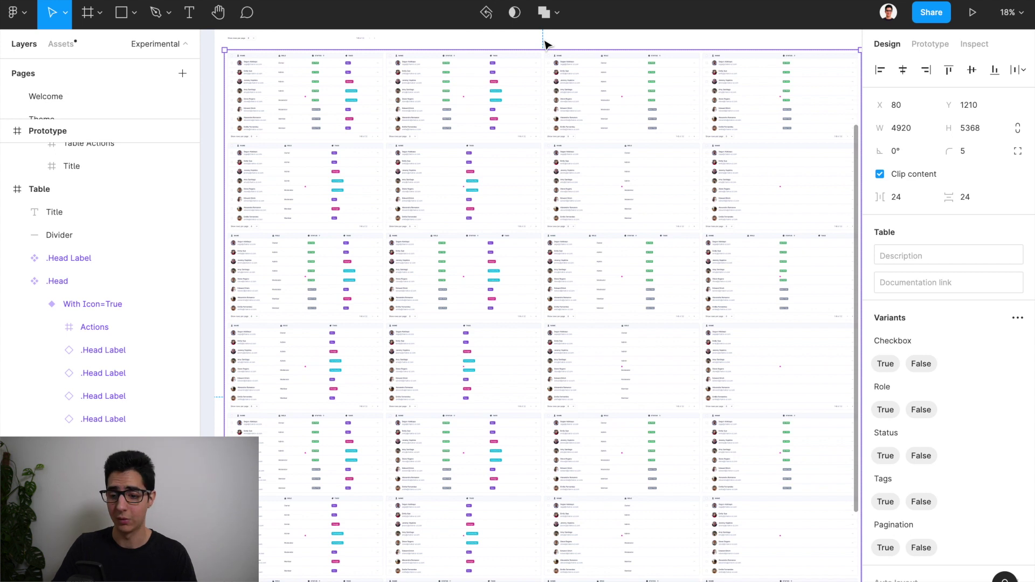
{"action": "scroll", "coordinate": [954, 393], "scroll_direction": "down", "scroll_amount": 1}
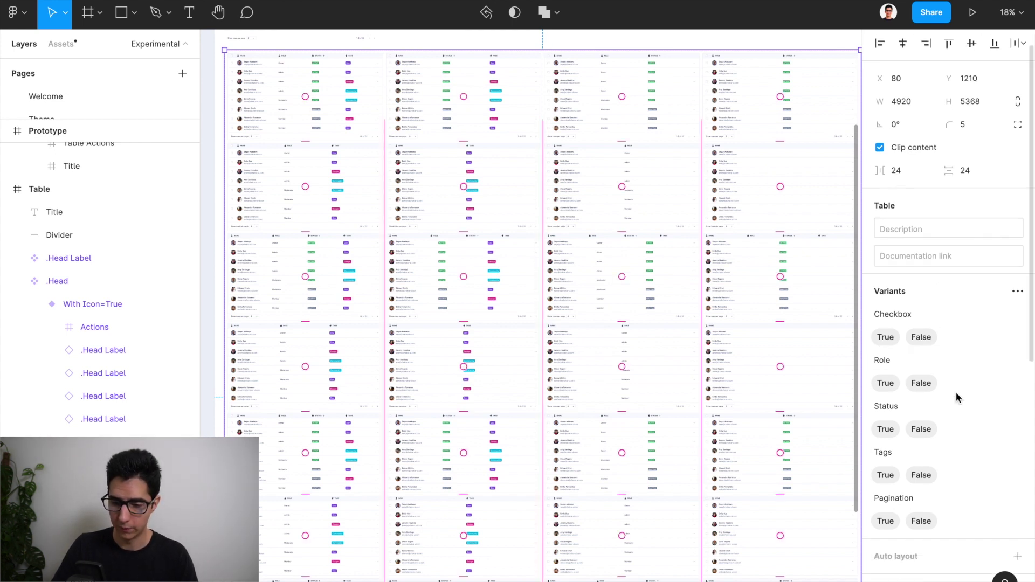
{"action": "scroll", "coordinate": [942, 347], "scroll_direction": "down", "scroll_amount": 1}
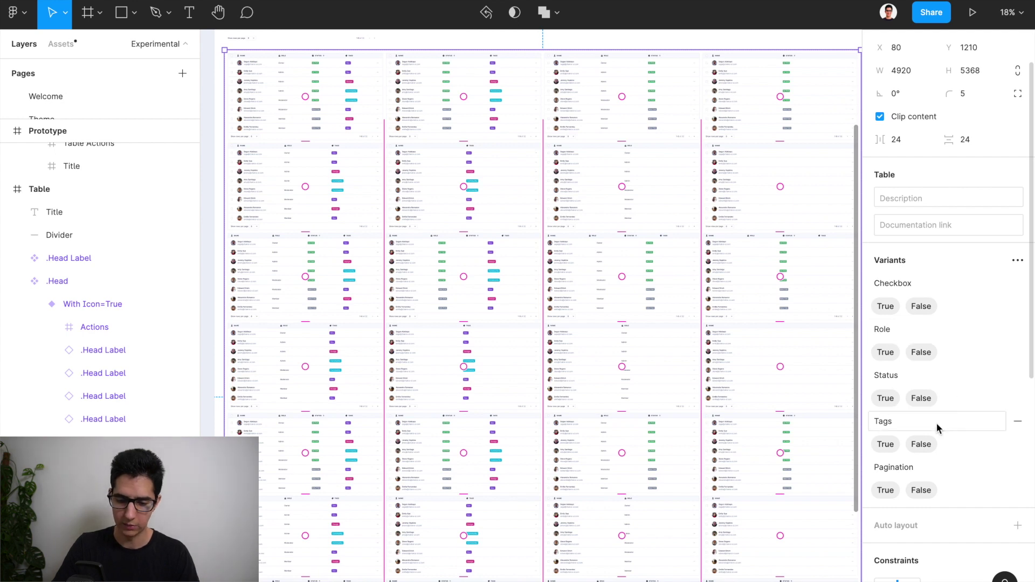
{"action": "scroll", "coordinate": [605, 301], "scroll_direction": "up", "scroll_amount": 2}
{"action": "scroll", "coordinate": [605, 301], "scroll_direction": "down", "scroll_amount": 1}
{"action": "scroll", "coordinate": [603, 303], "scroll_direction": "right", "scroll_amount": 3}
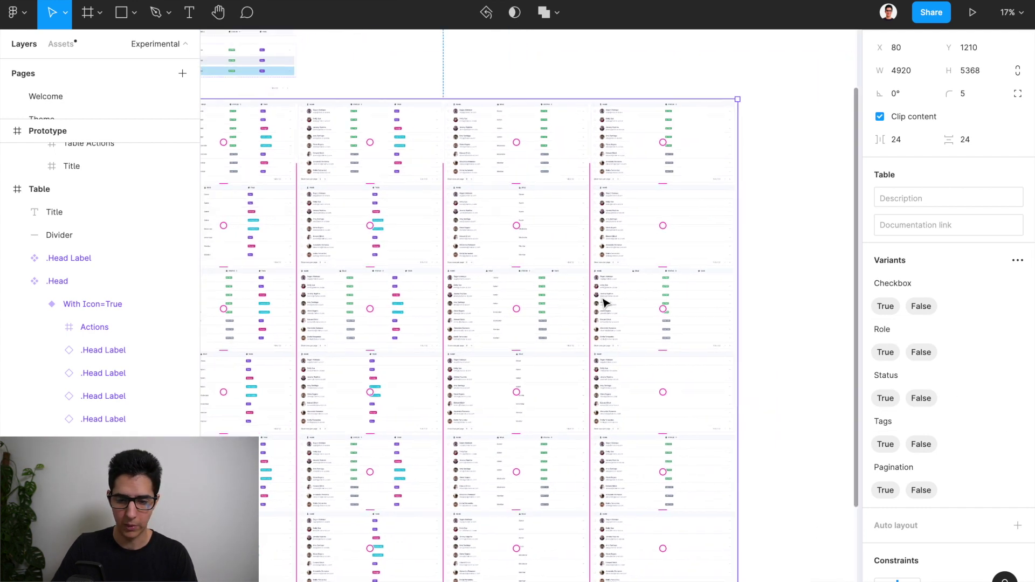
Select the Table instance inside the Prototype frame and turn off its Role and Status properties
{"action": "scroll", "coordinate": [604, 303], "scroll_direction": "down", "scroll_amount": 2}
{"action": "scroll", "coordinate": [603, 303], "scroll_direction": "right", "scroll_amount": 4}
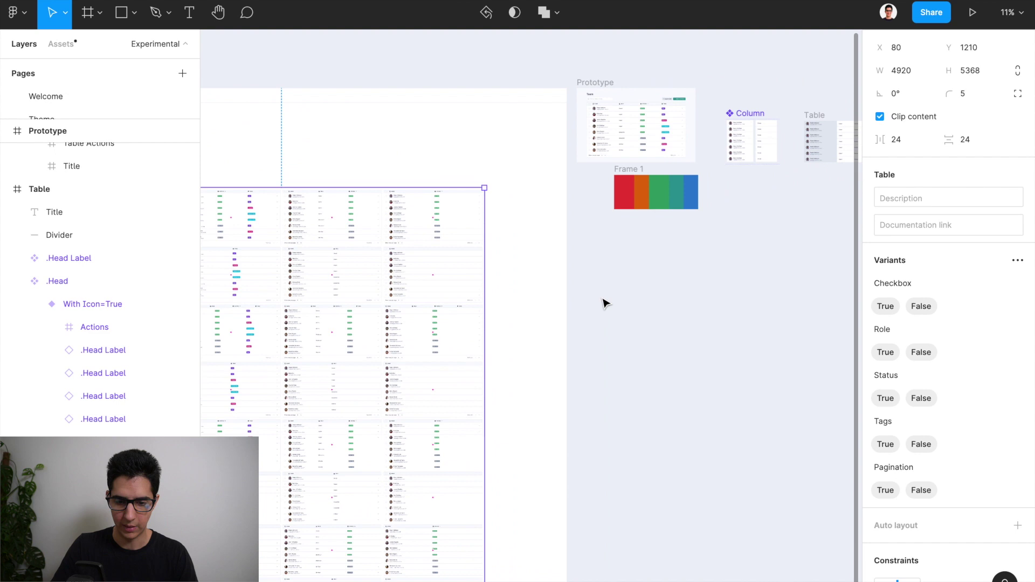
{"action": "scroll", "coordinate": [566, 105], "scroll_direction": "up", "scroll_amount": 5}
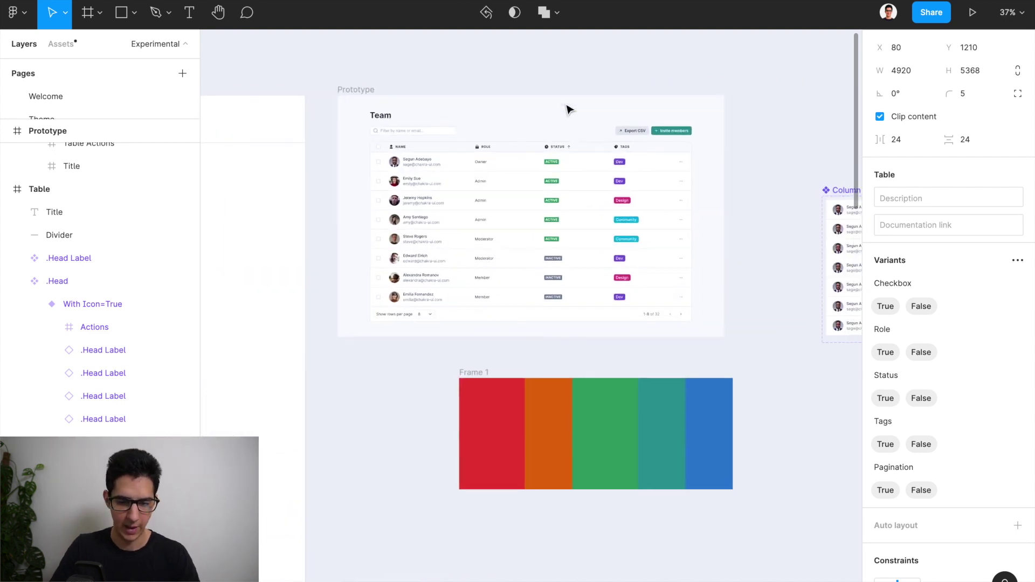
{"action": "scroll", "coordinate": [564, 171], "scroll_direction": "up", "scroll_amount": 2}
{"action": "double_click", "coordinate": [497, 192]}
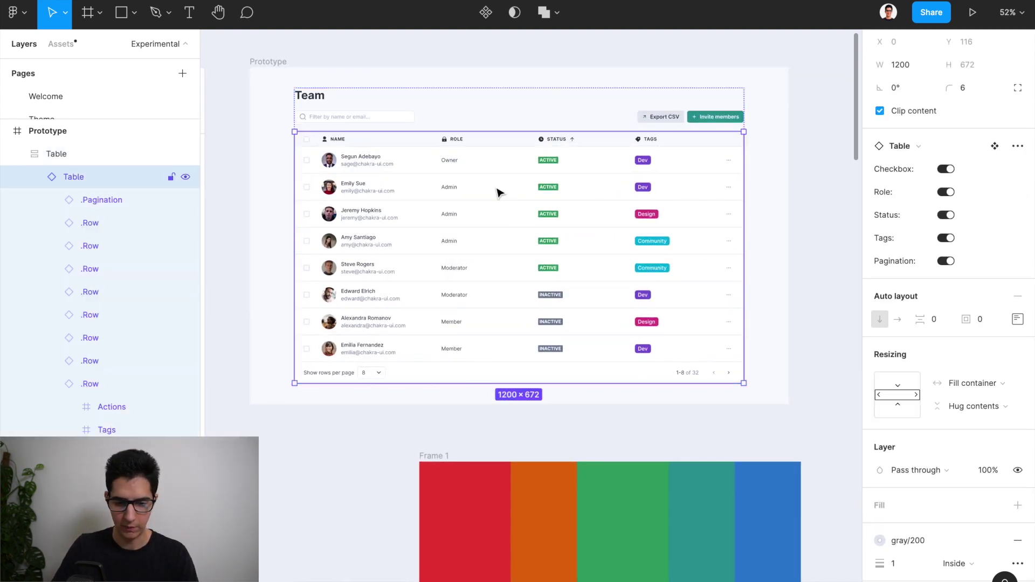
{"action": "scroll", "coordinate": [561, 180], "scroll_direction": "up", "scroll_amount": 3}
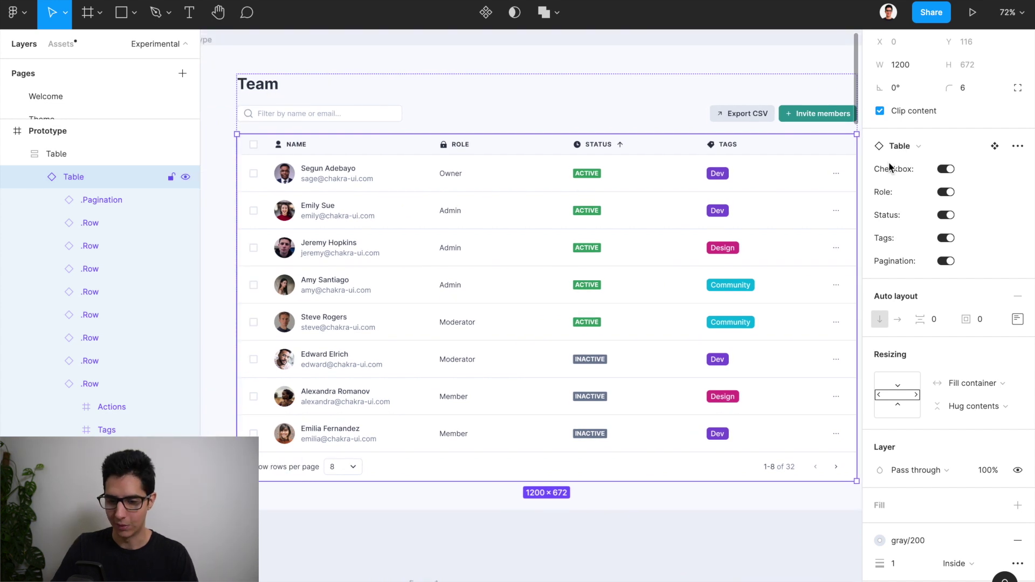
{"action": "left_click", "coordinate": [948, 193]}
{"action": "left_click", "coordinate": [949, 215]}
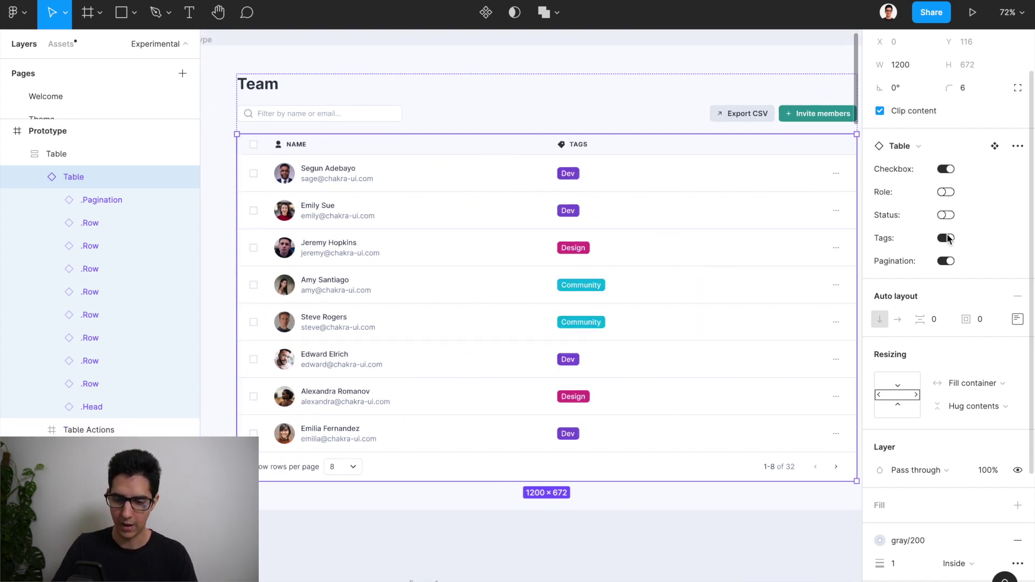
Try other column combinations on the Table instance by turning Tags off, toggling Status on and off, and turning Role back on
{"action": "left_click", "coordinate": [947, 237]}
{"action": "left_click", "coordinate": [947, 216]}
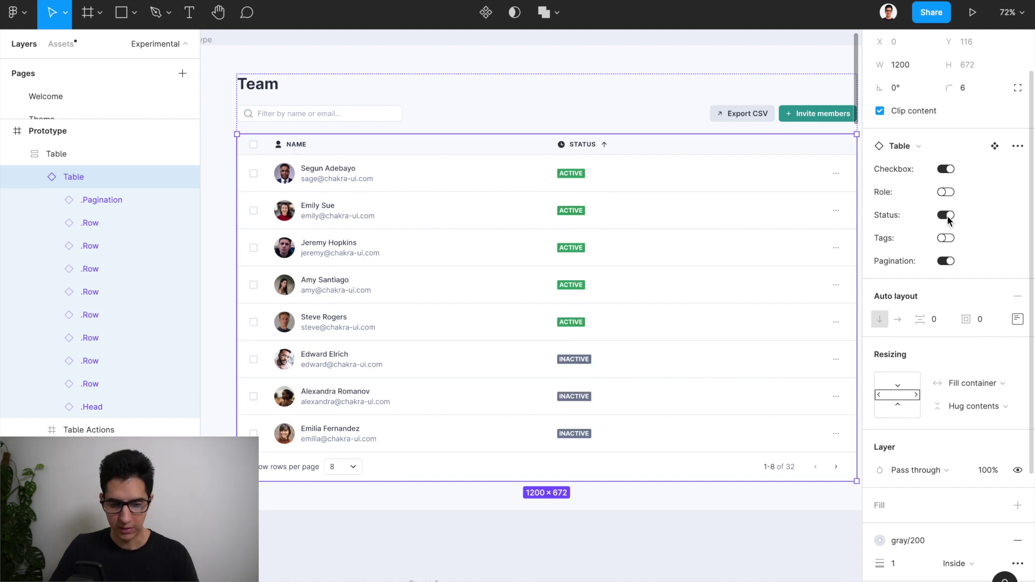
{"action": "left_click", "coordinate": [948, 216]}
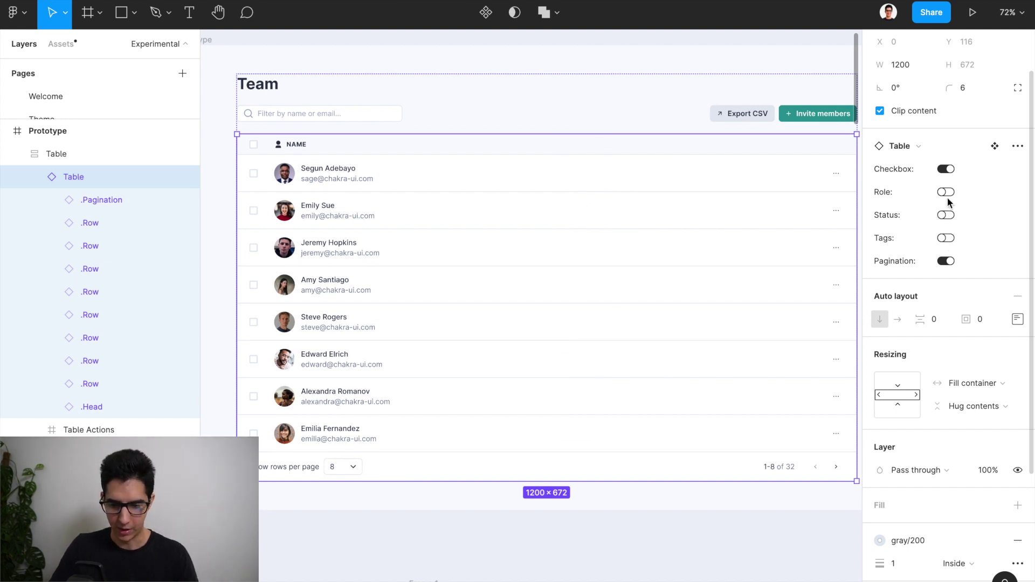
{"action": "left_click", "coordinate": [947, 193]}
Turn off the Table instance's Pagination and Role properties and turn its Status and Tags properties on
{"action": "left_click", "coordinate": [947, 262]}
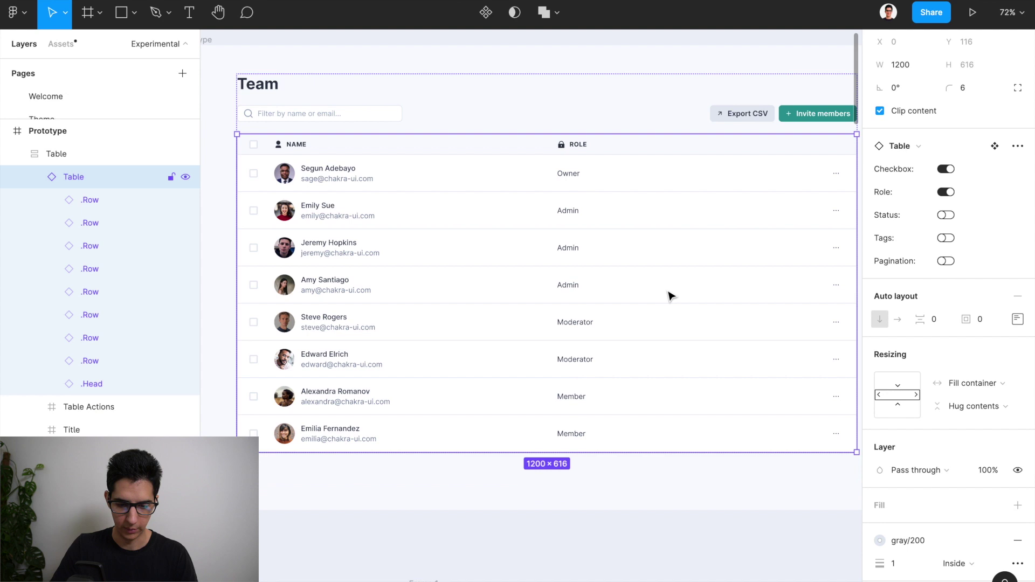
{"action": "left_click", "coordinate": [948, 193]}
{"action": "left_click", "coordinate": [947, 216]}
{"action": "left_click", "coordinate": [947, 239]}
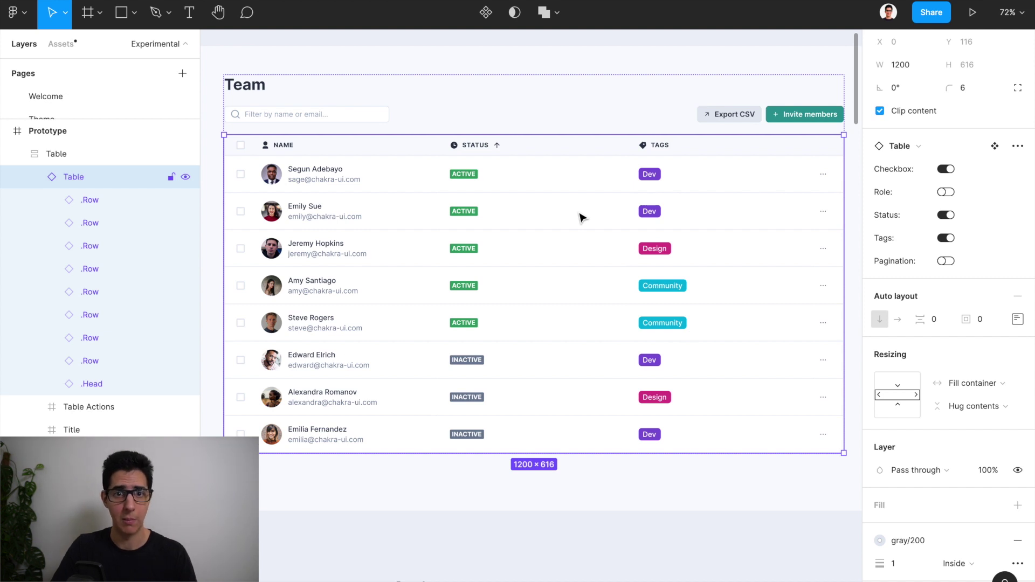
Review the Column component set and the Table frame built from it, and compare them with the Prototype frame's table
{"action": "scroll", "coordinate": [582, 217], "scroll_direction": "down", "scroll_amount": 3}
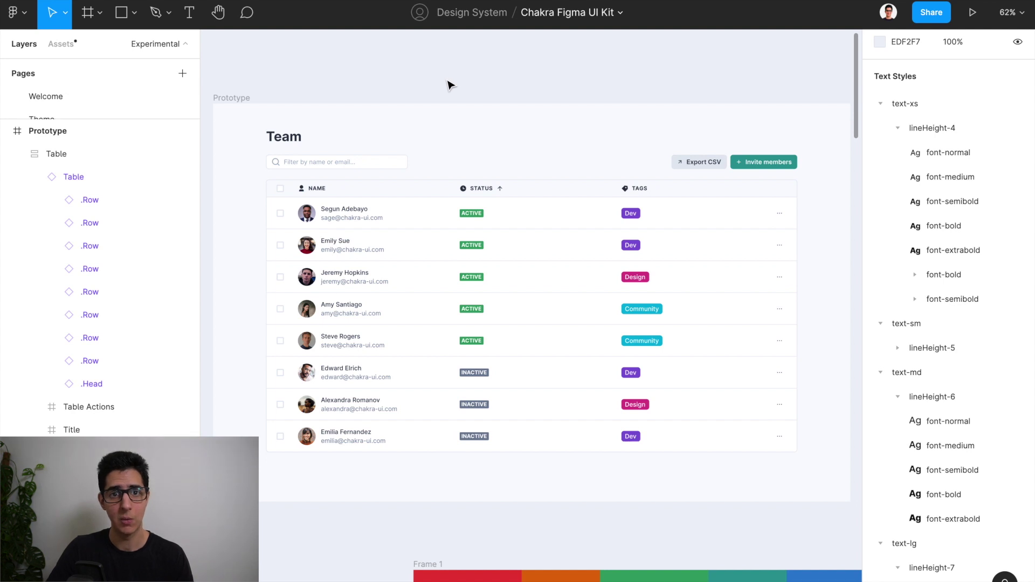
{"action": "scroll", "coordinate": [450, 85], "scroll_direction": "down", "scroll_amount": 5}
{"action": "scroll", "coordinate": [450, 85], "scroll_direction": "right", "scroll_amount": 8}
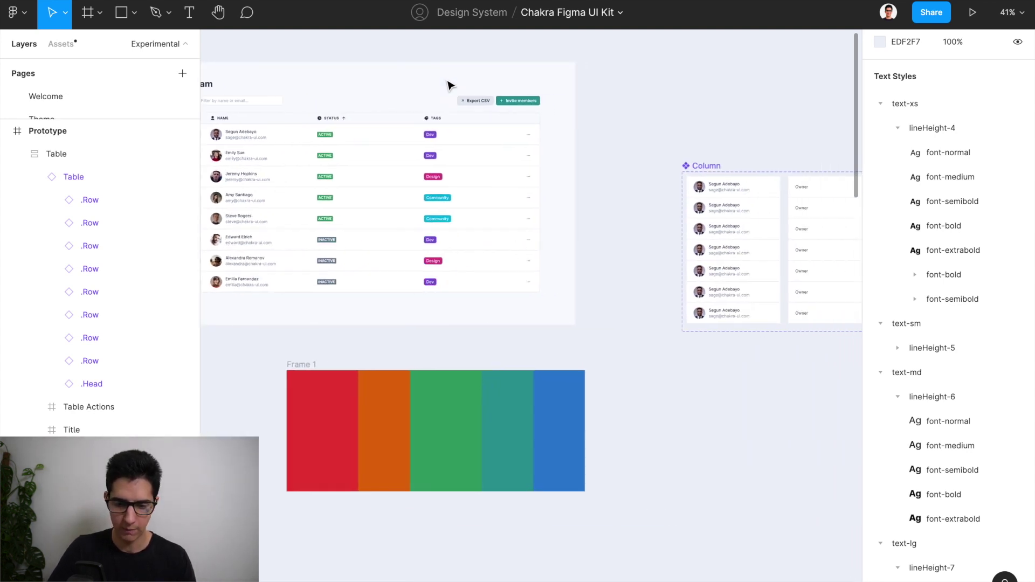
{"action": "scroll", "coordinate": [450, 85], "scroll_direction": "right", "scroll_amount": 5}
{"action": "scroll", "coordinate": [534, 208], "scroll_direction": "up", "scroll_amount": 5}
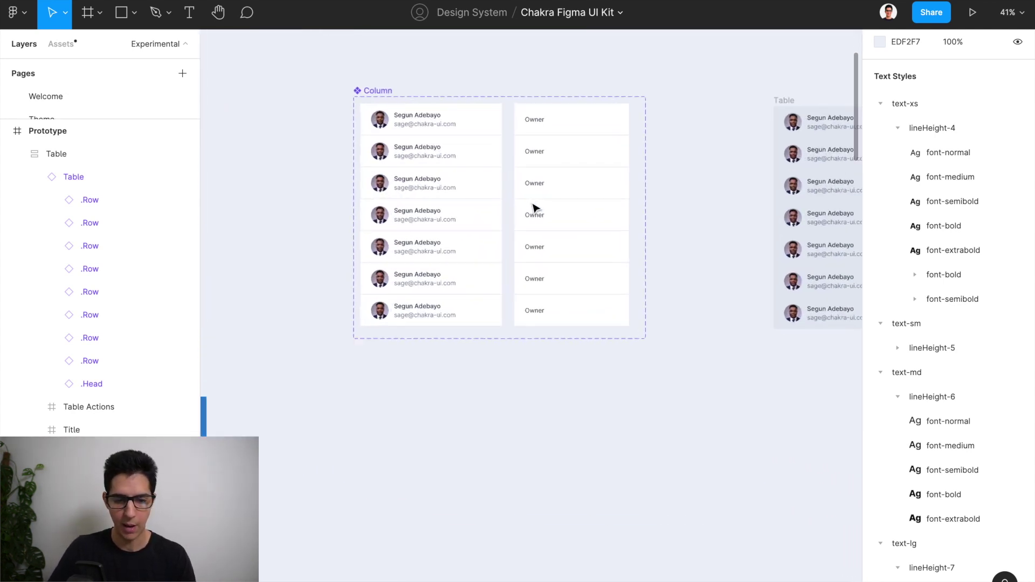
{"action": "scroll", "coordinate": [533, 208], "scroll_direction": "up", "scroll_amount": 2}
{"action": "scroll", "coordinate": [534, 208], "scroll_direction": "left", "scroll_amount": 1}
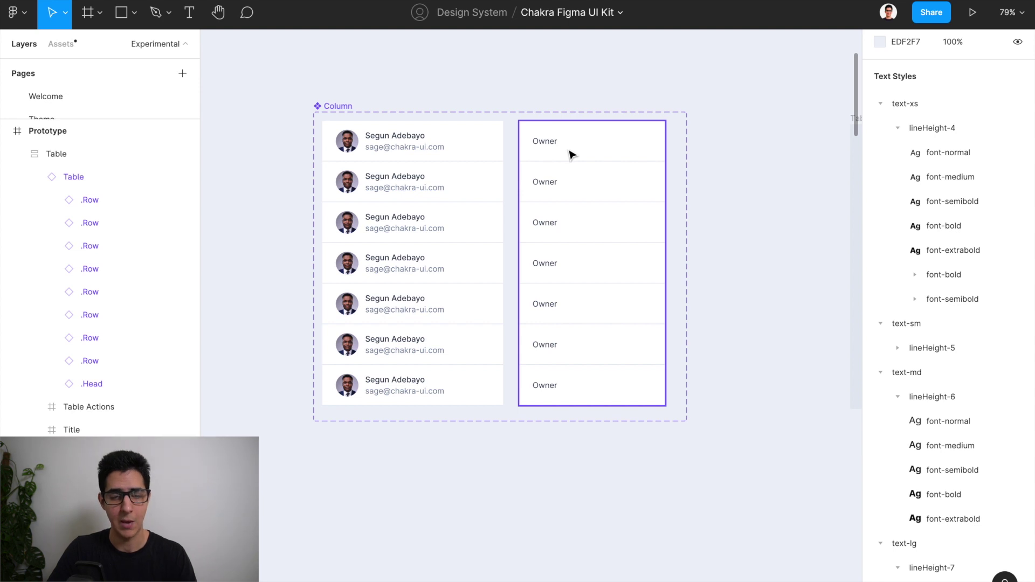
{"action": "scroll", "coordinate": [571, 154], "scroll_direction": "up", "scroll_amount": 1}
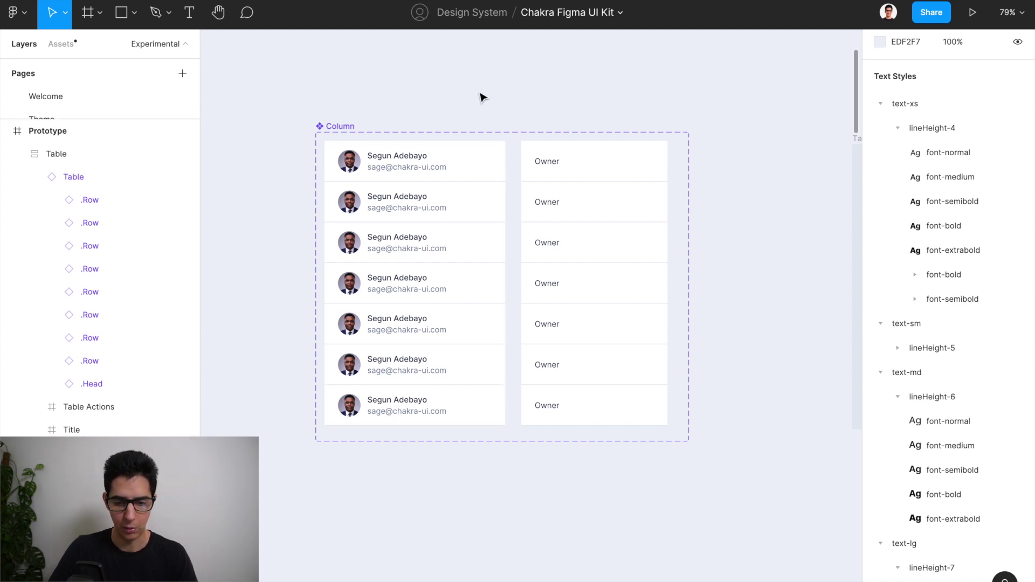
{"action": "scroll", "coordinate": [480, 95], "scroll_direction": "right", "scroll_amount": 5}
{"action": "scroll", "coordinate": [481, 102], "scroll_direction": "right", "scroll_amount": 8}
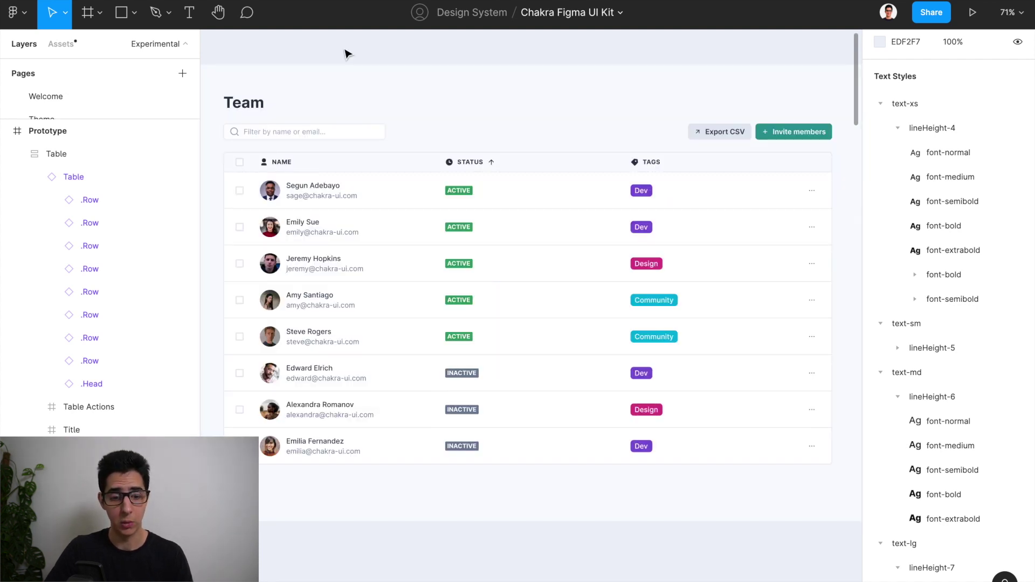
Inspect the Prototype's Table instance, its .Head and its first .Row, and expand that row's cell layers
{"action": "left_click", "coordinate": [398, 217]}
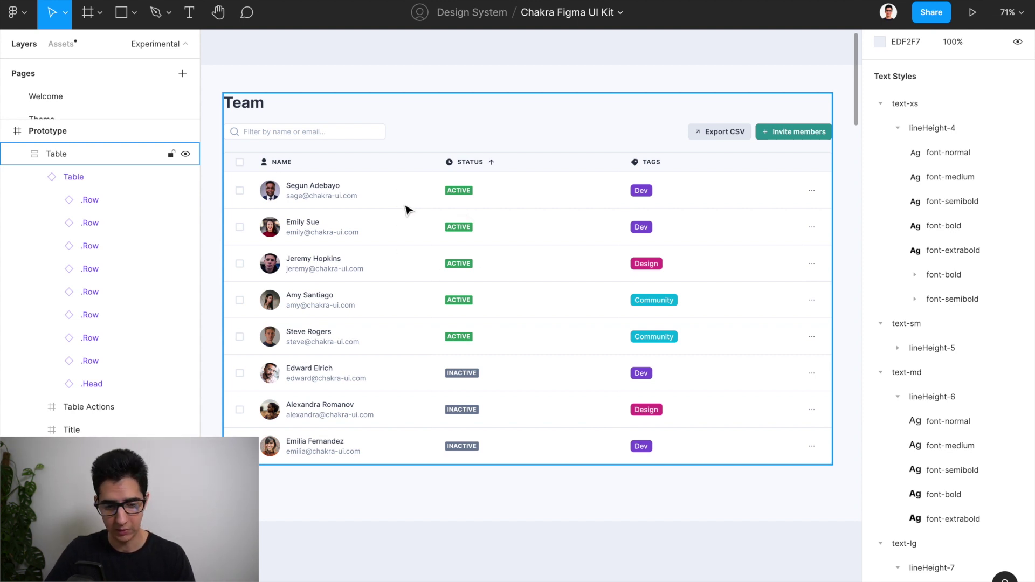
{"action": "left_click", "coordinate": [99, 177]}
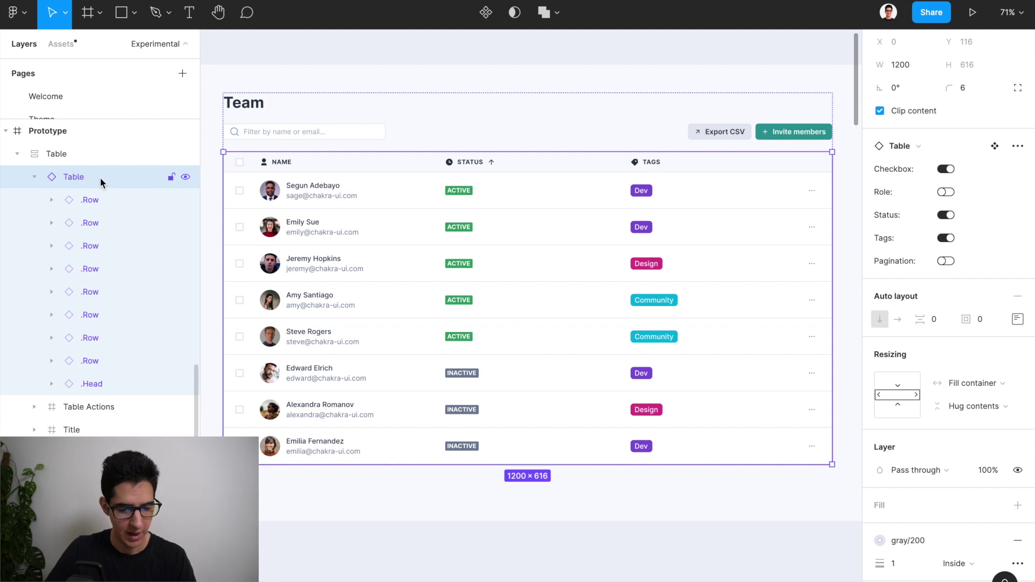
{"action": "left_click", "coordinate": [111, 384]}
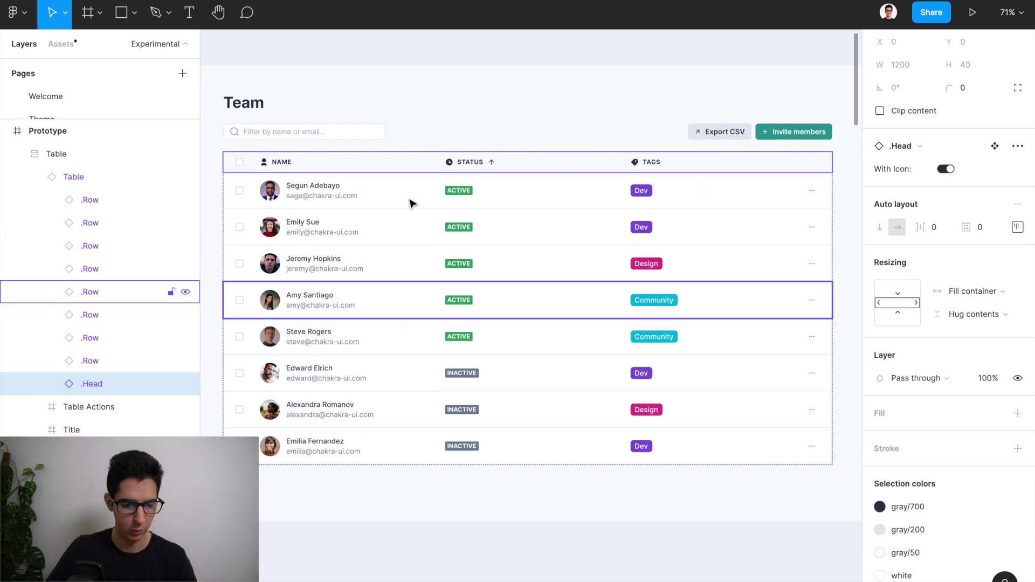
{"action": "left_click", "coordinate": [367, 196]}
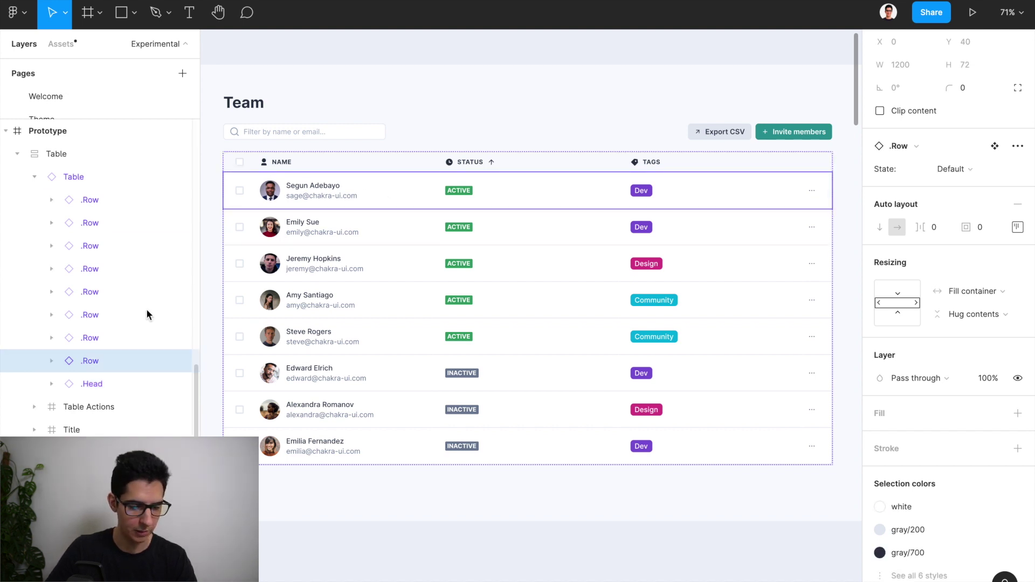
{"action": "scroll", "coordinate": [147, 314], "scroll_direction": "down", "scroll_amount": 7}
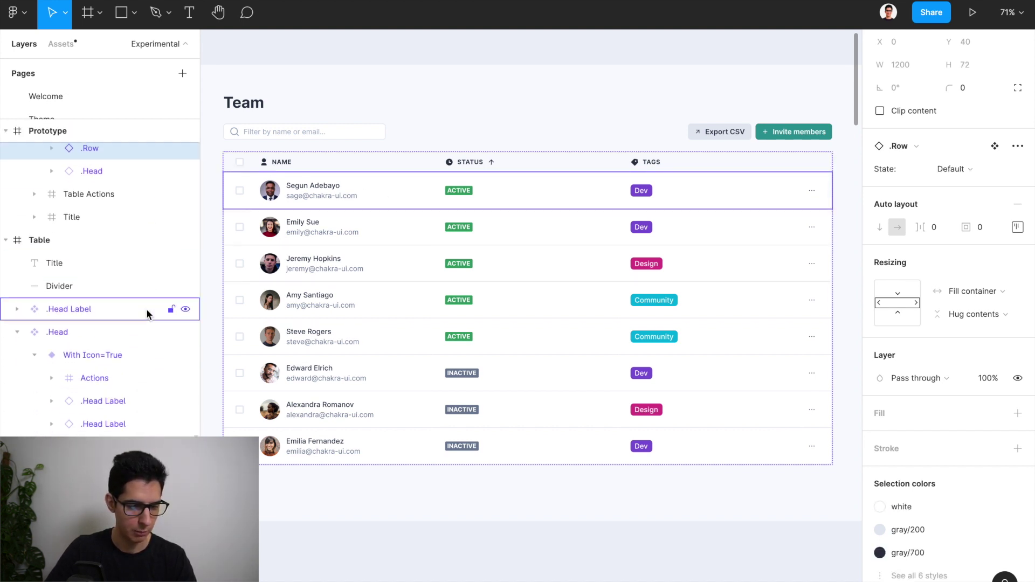
{"action": "scroll", "coordinate": [147, 315], "scroll_direction": "up", "scroll_amount": 1}
{"action": "left_click", "coordinate": [51, 177]}
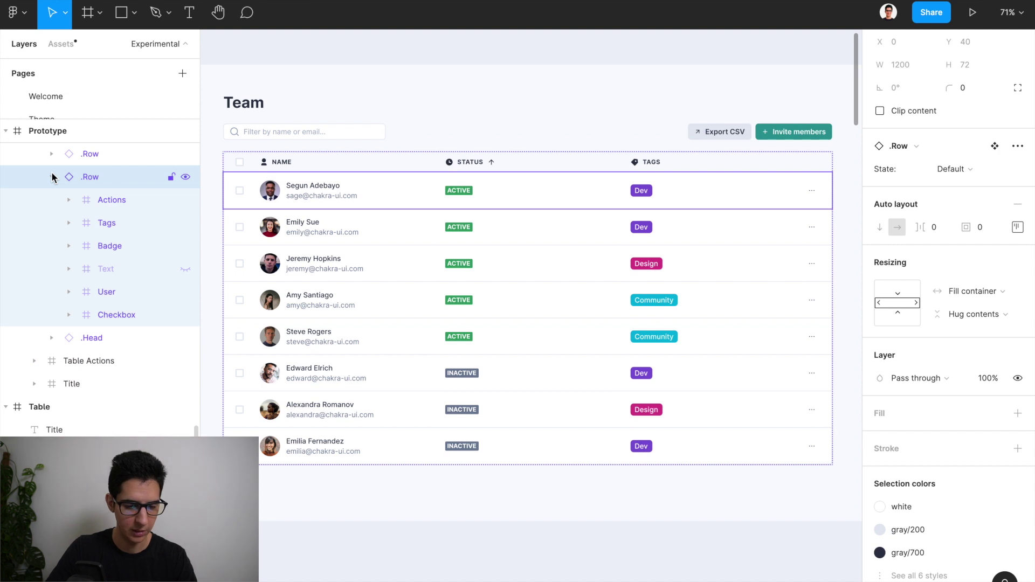
Check the resizing settings of the User, Badge and Tags cells in the table's first row
{"action": "left_click", "coordinate": [242, 202]}
{"action": "left_click", "coordinate": [337, 197]}
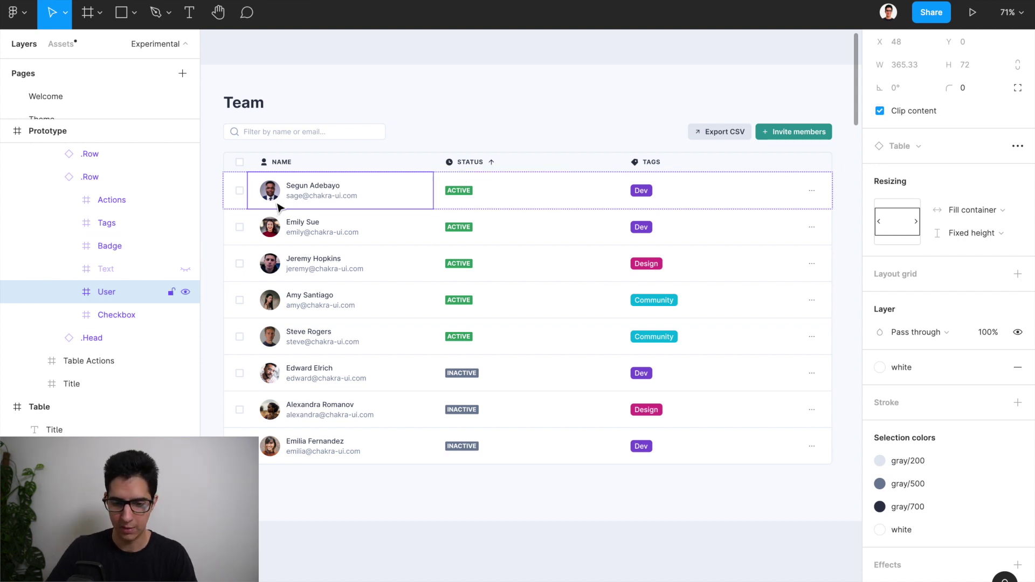
{"action": "left_click", "coordinate": [480, 192]}
{"action": "left_click", "coordinate": [730, 193]}
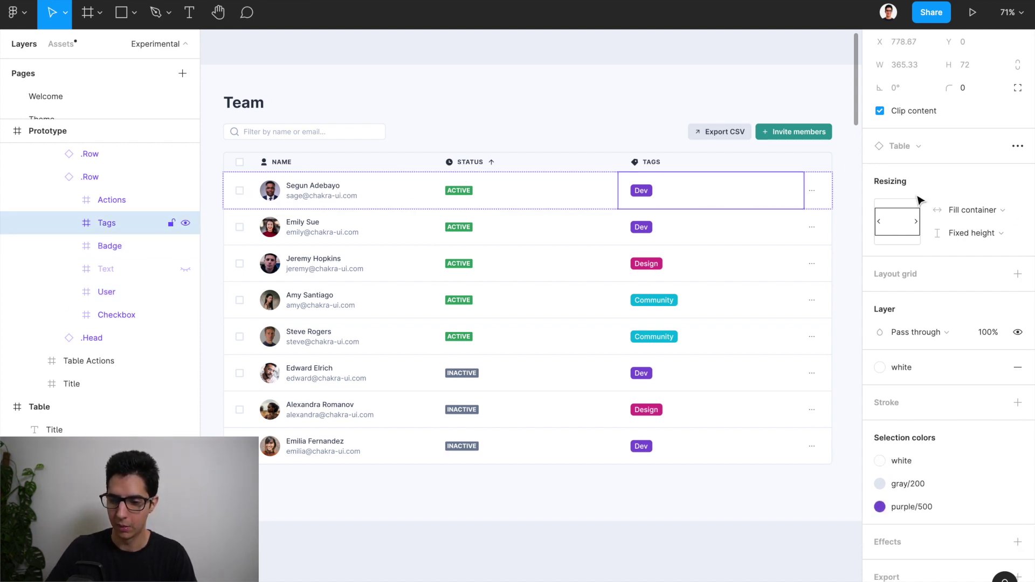
{"action": "left_click", "coordinate": [377, 196]}
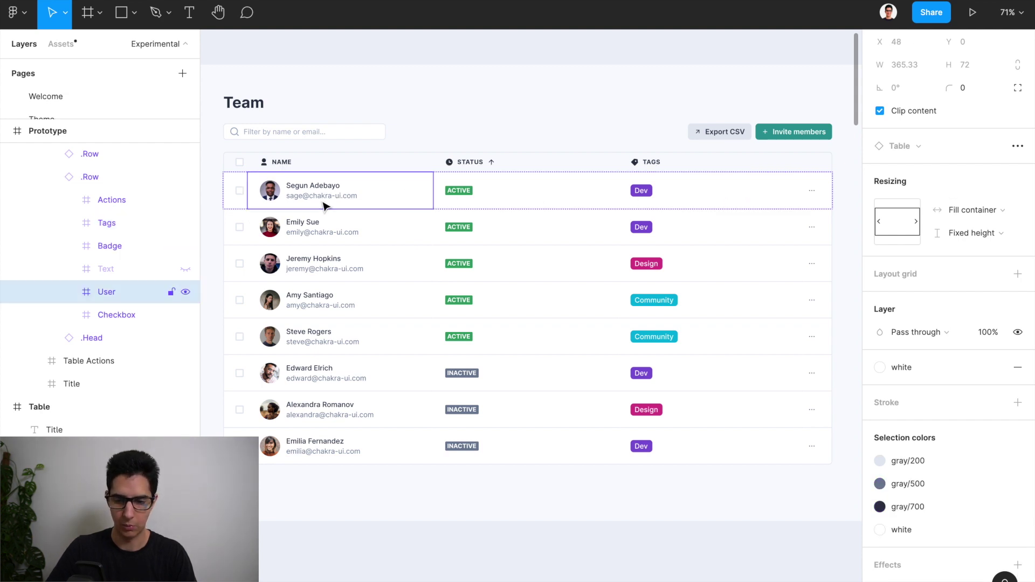
{"action": "left_click", "coordinate": [517, 193]}
{"action": "left_click", "coordinate": [661, 187]}
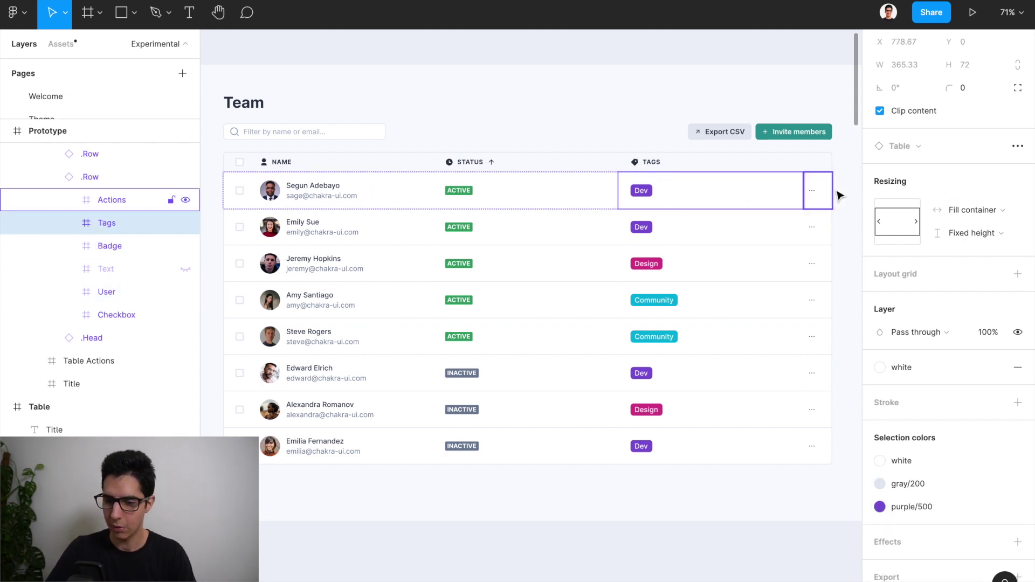
Check the width and resizing settings of the Actions and Checkbox cells in the table's first row
{"action": "left_click", "coordinate": [817, 194]}
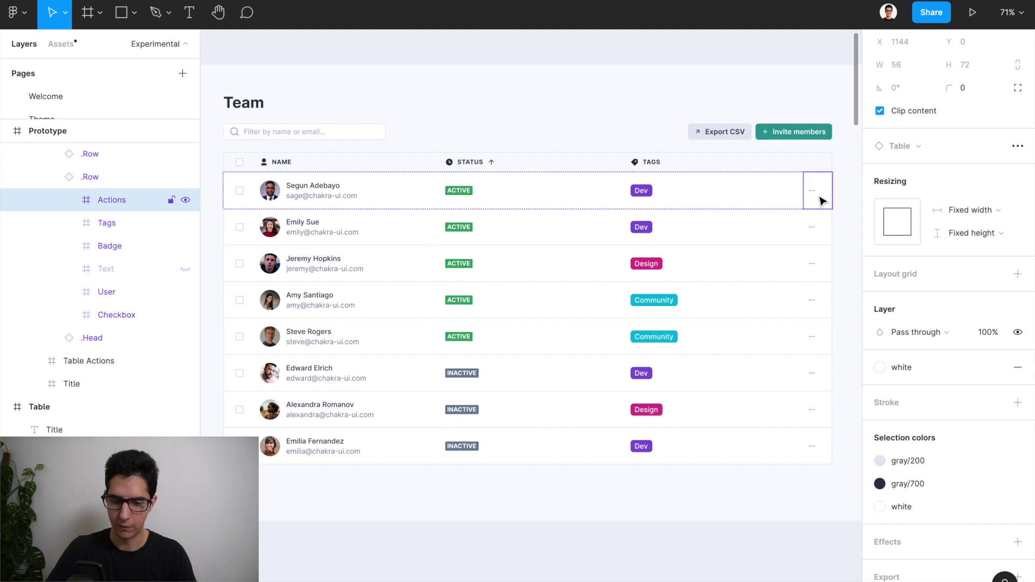
{"action": "scroll", "coordinate": [822, 204], "scroll_direction": "up", "scroll_amount": 5}
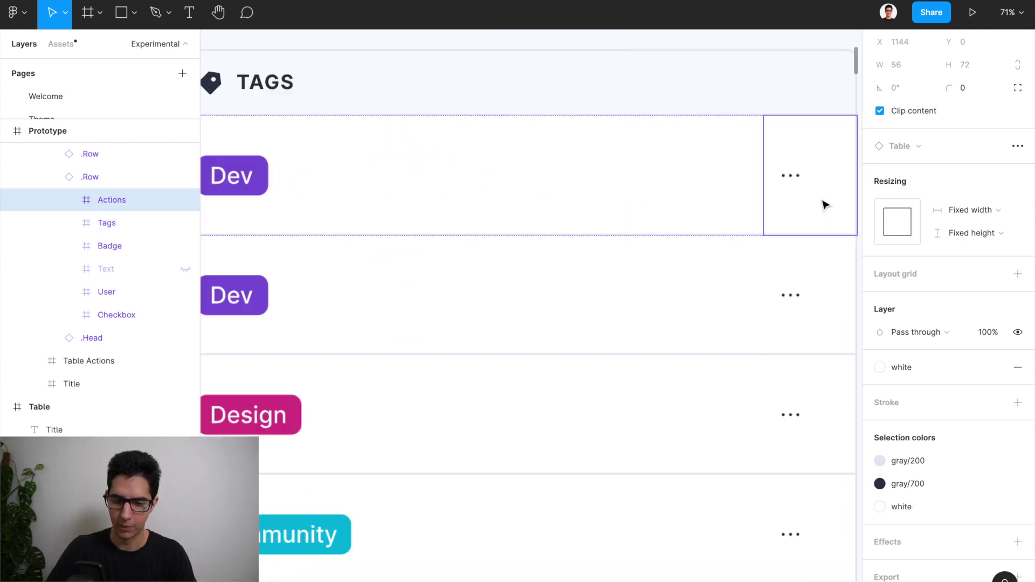
{"action": "scroll", "coordinate": [809, 183], "scroll_direction": "down", "scroll_amount": 2}
{"action": "scroll", "coordinate": [810, 185], "scroll_direction": "left", "scroll_amount": 10}
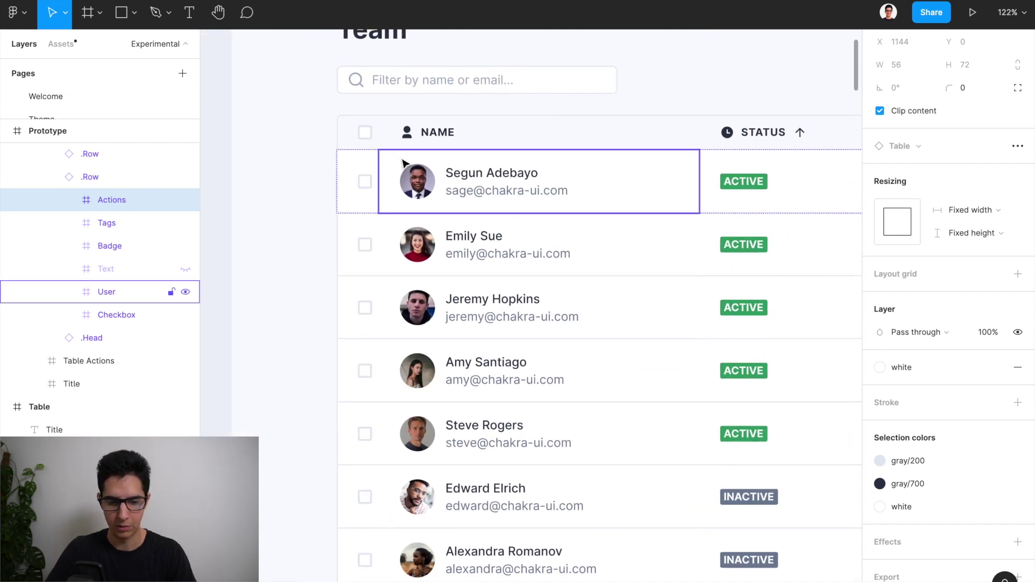
{"action": "left_click", "coordinate": [354, 181]}
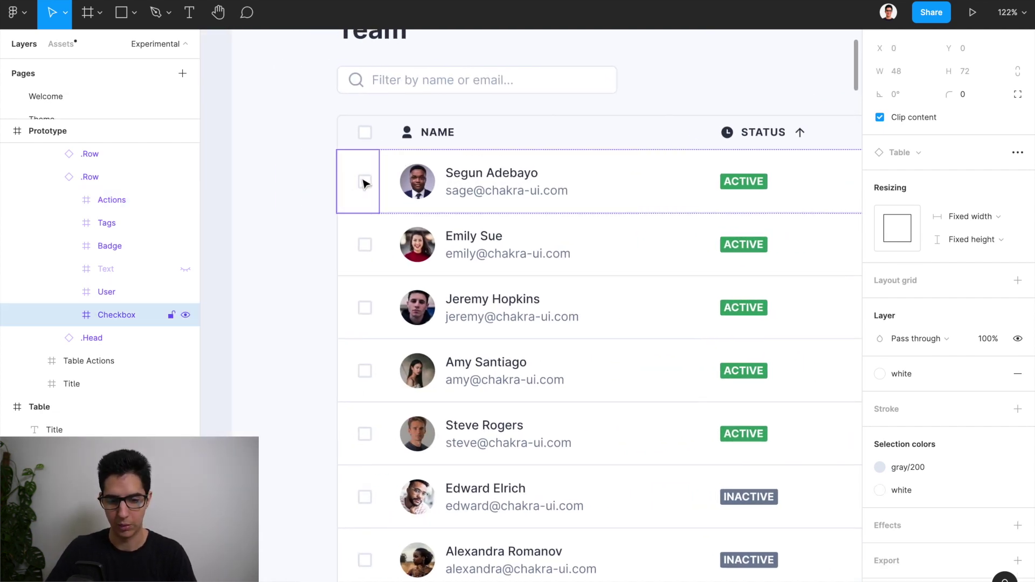
{"action": "scroll", "coordinate": [372, 197], "scroll_direction": "up", "scroll_amount": 3}
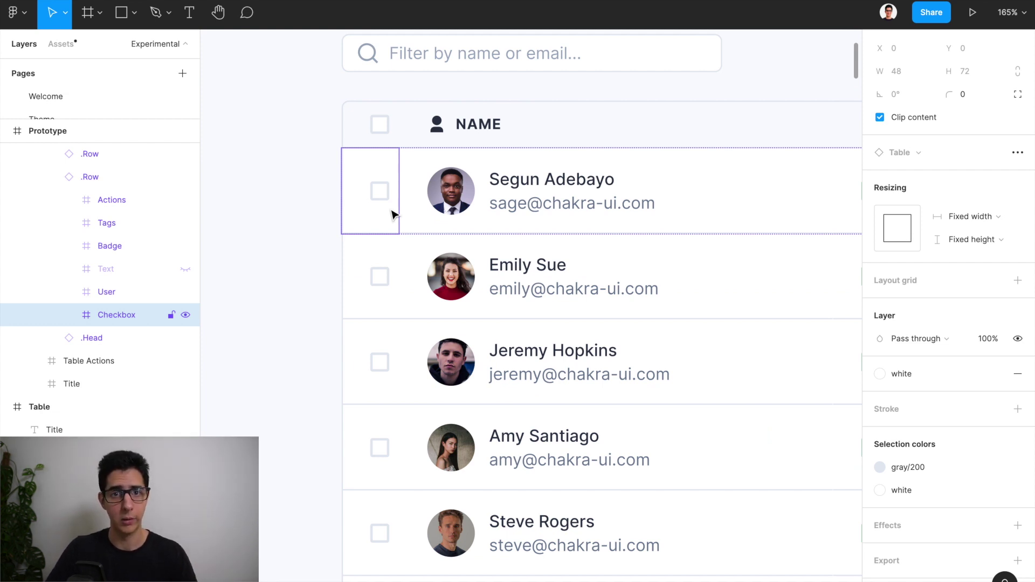
Try deleting an Owner column from the Table frame built with Column instances, then undo the deletion and select the last column
{"action": "scroll", "coordinate": [392, 214], "scroll_direction": "down", "scroll_amount": 10}
{"action": "scroll", "coordinate": [393, 213], "scroll_direction": "right", "scroll_amount": 10}
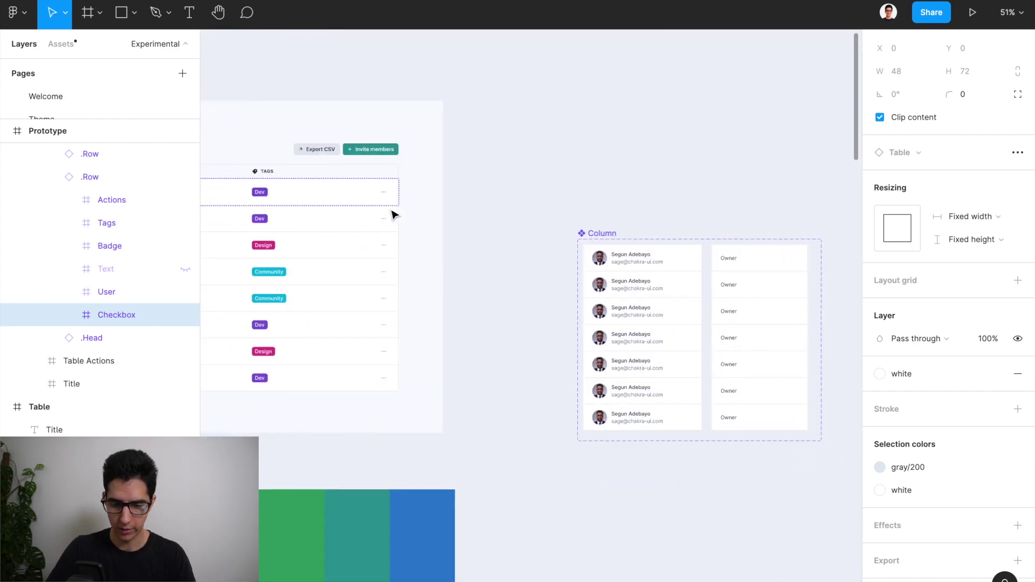
{"action": "scroll", "coordinate": [393, 214], "scroll_direction": "right", "scroll_amount": 10}
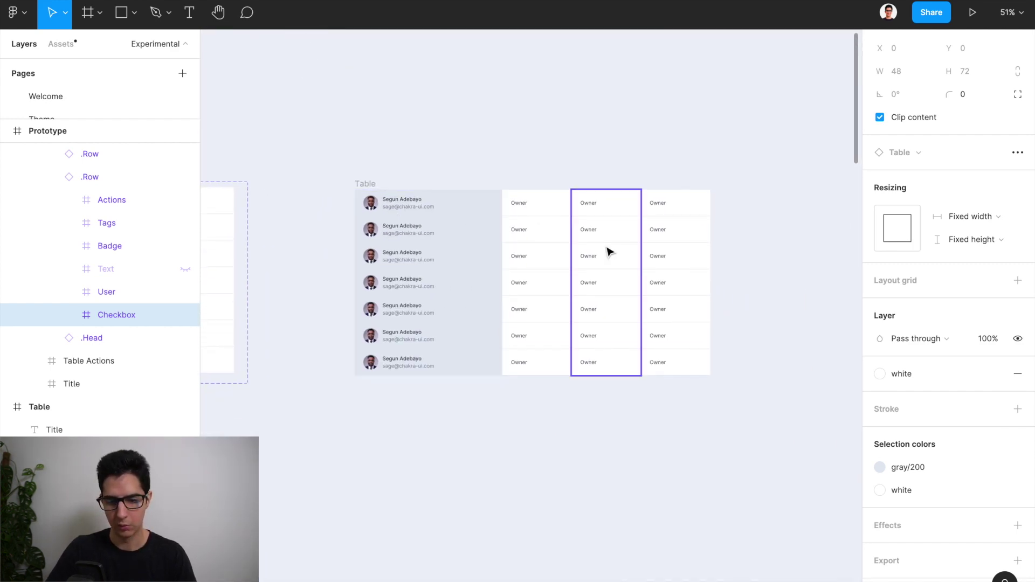
{"action": "left_click", "coordinate": [642, 245]}
{"action": "key", "text": "Delete"}
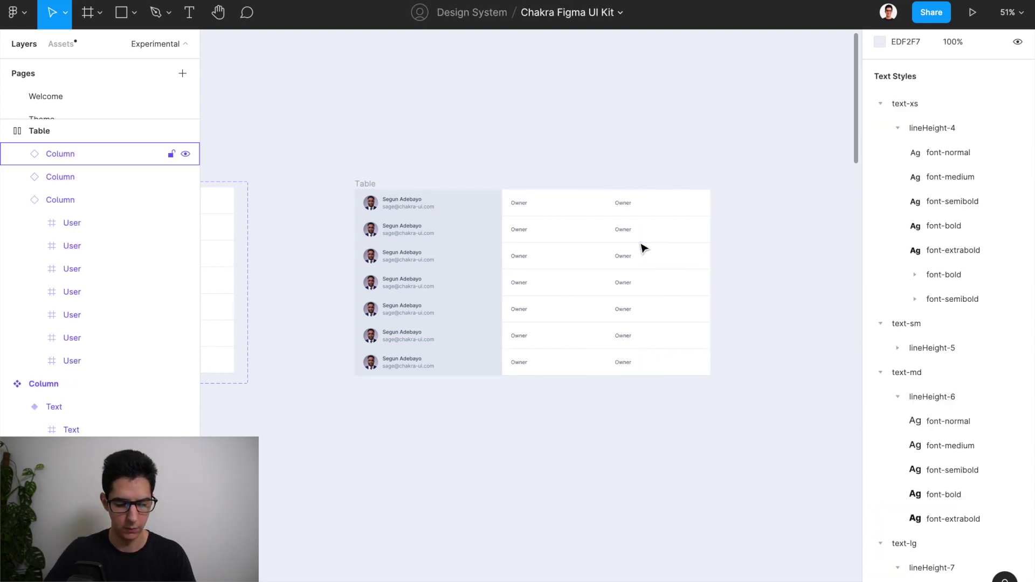
{"action": "key", "text": "ctrl+z"}
{"action": "left_click", "coordinate": [641, 244]}
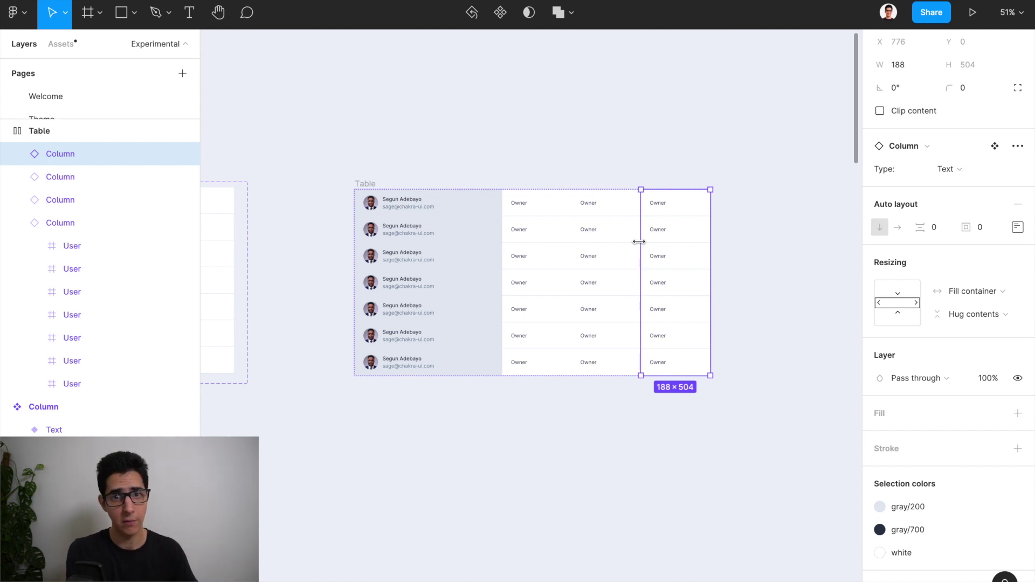
Select the Table instance in the Prototype frame and review its Checkbox, Role, Status, Tags and Pagination properties
{"action": "scroll", "coordinate": [639, 241], "scroll_direction": "down", "scroll_amount": 5}
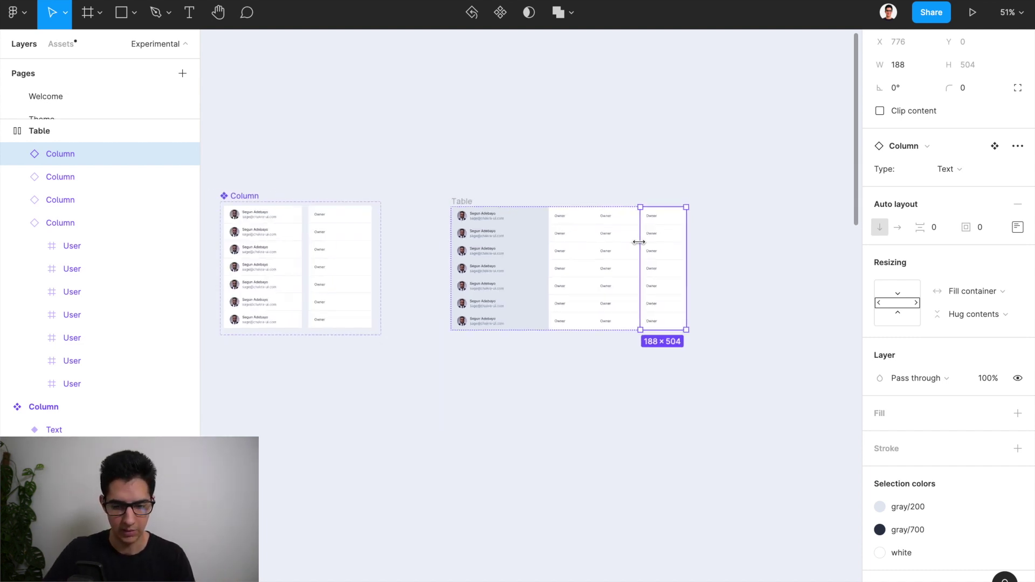
{"action": "scroll", "coordinate": [558, 249], "scroll_direction": "left", "scroll_amount": 5}
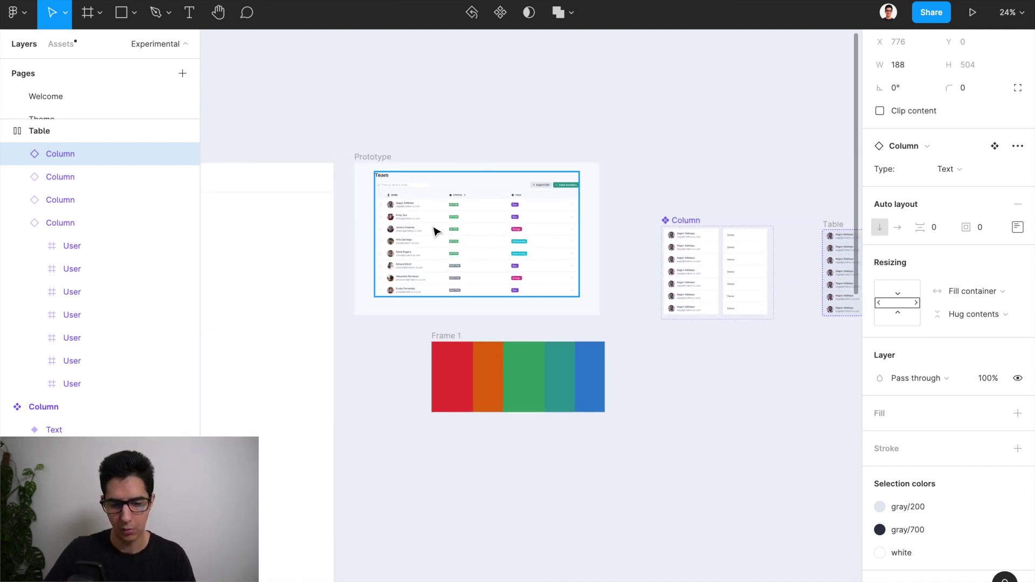
{"action": "scroll", "coordinate": [487, 223], "scroll_direction": "up", "scroll_amount": 4}
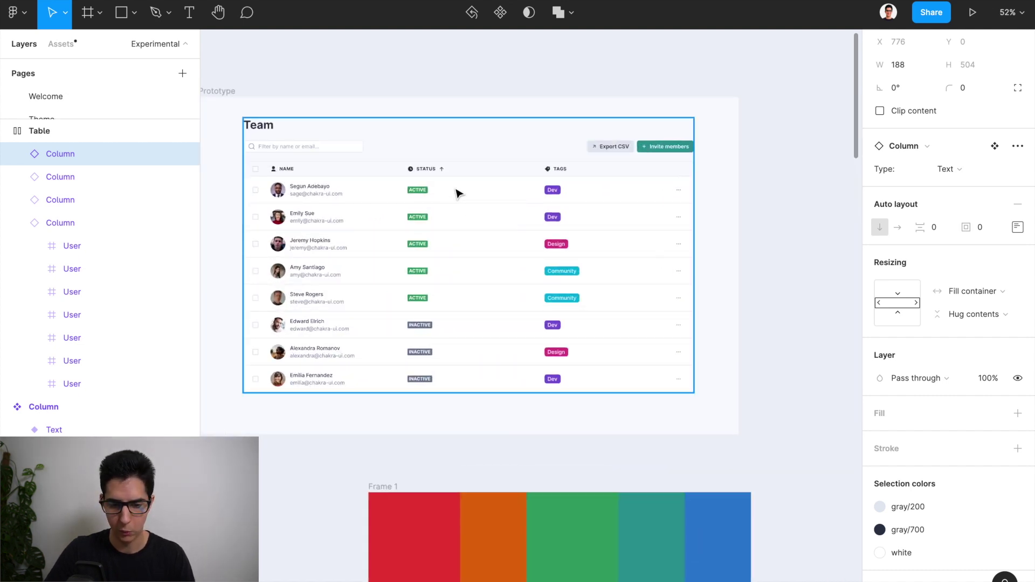
{"action": "left_click", "coordinate": [458, 193]}
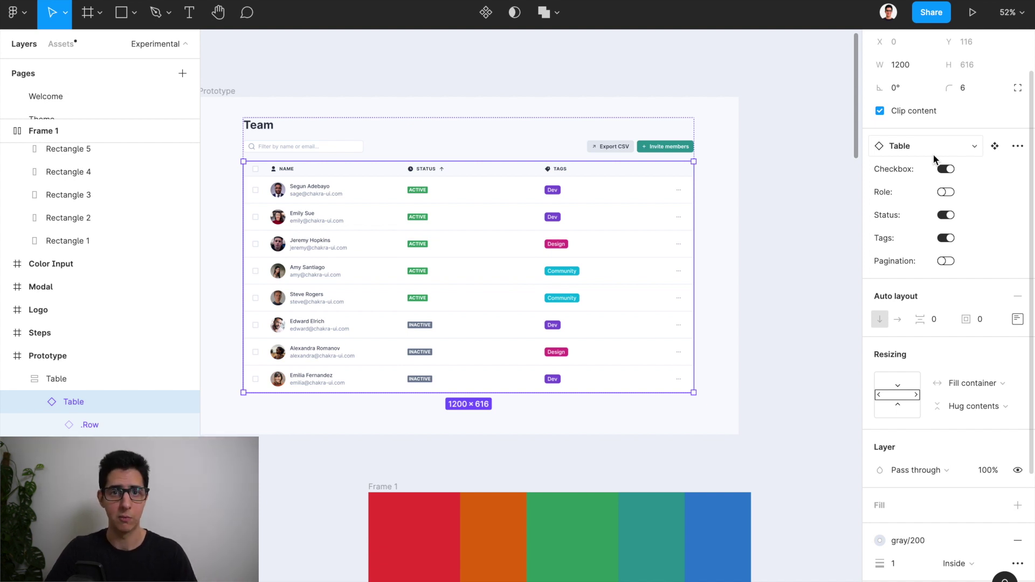
{"action": "scroll", "coordinate": [620, 185], "scroll_direction": "left", "scroll_amount": 2}
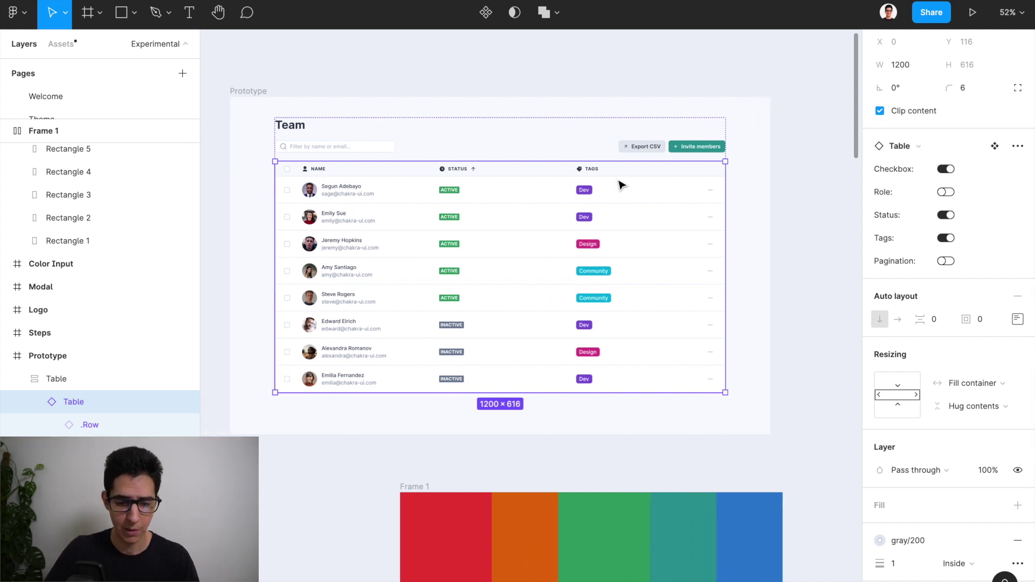
{"action": "scroll", "coordinate": [578, 186], "scroll_direction": "up", "scroll_amount": 3}
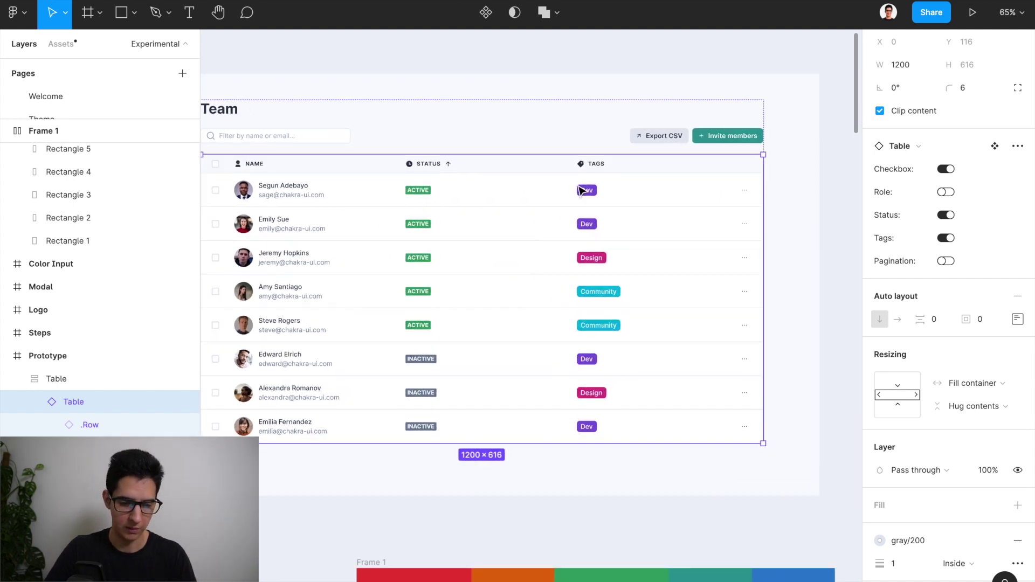
Try hiding the Status header label together with the Badge cells of all eight rows in the Prototype's table, and undo it
{"action": "double_click", "coordinate": [455, 171]}
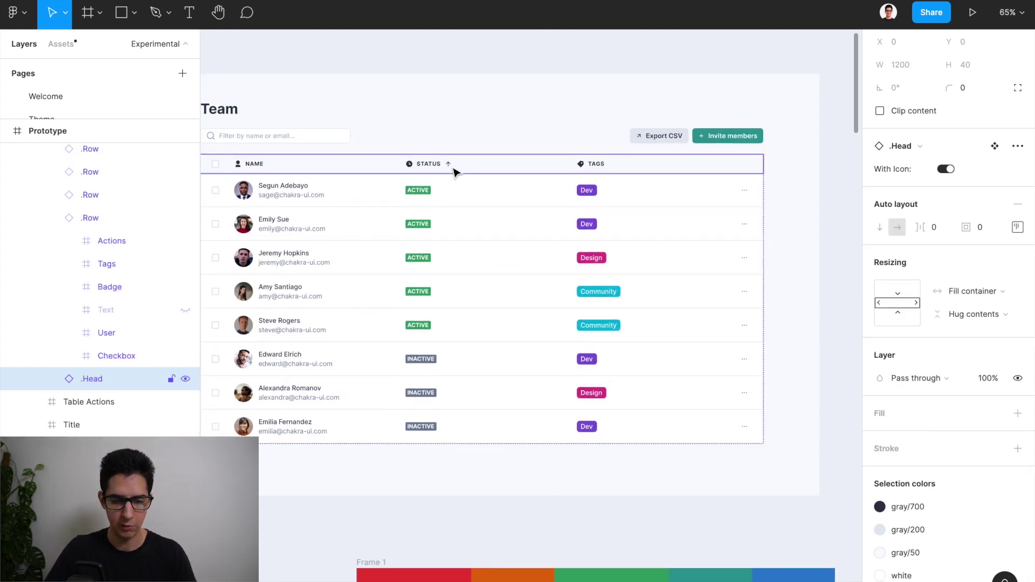
{"action": "double_click", "coordinate": [453, 168]}
{"action": "left_click", "coordinate": [424, 205], "text": "shift"}
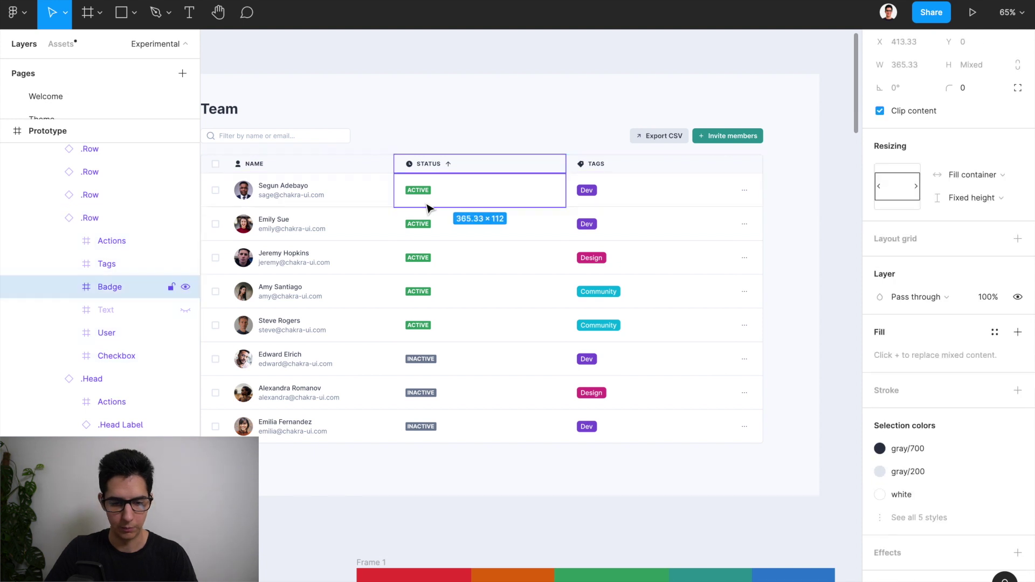
{"action": "left_click", "coordinate": [426, 234], "text": "shift"}
{"action": "left_click", "coordinate": [426, 264], "text": "shift"}
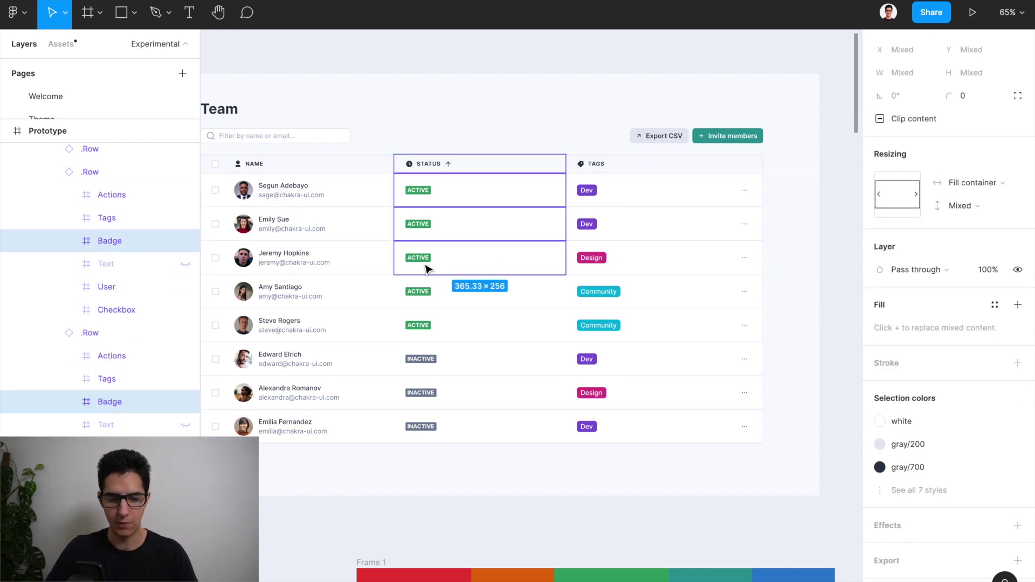
{"action": "left_click", "coordinate": [426, 294], "text": "shift"}
{"action": "left_click", "coordinate": [427, 326], "text": "shift"}
{"action": "left_click", "coordinate": [427, 369], "text": "shift"}
{"action": "left_click", "coordinate": [427, 395], "text": "shift"}
{"action": "left_click", "coordinate": [425, 429], "text": "shift"}
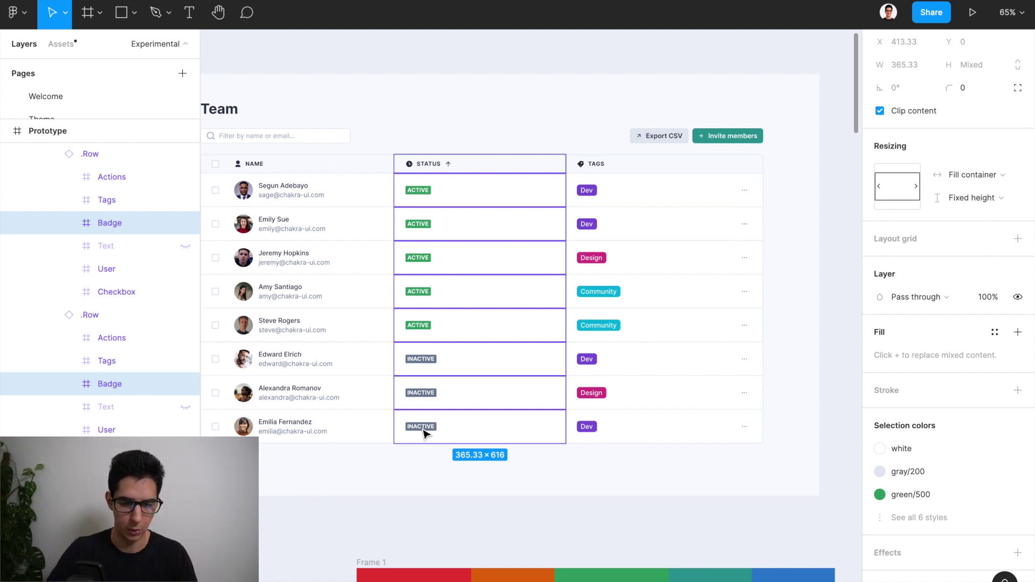
{"action": "key", "text": "ctrl+shift+h"}
{"action": "key", "text": "ctrl+z"}
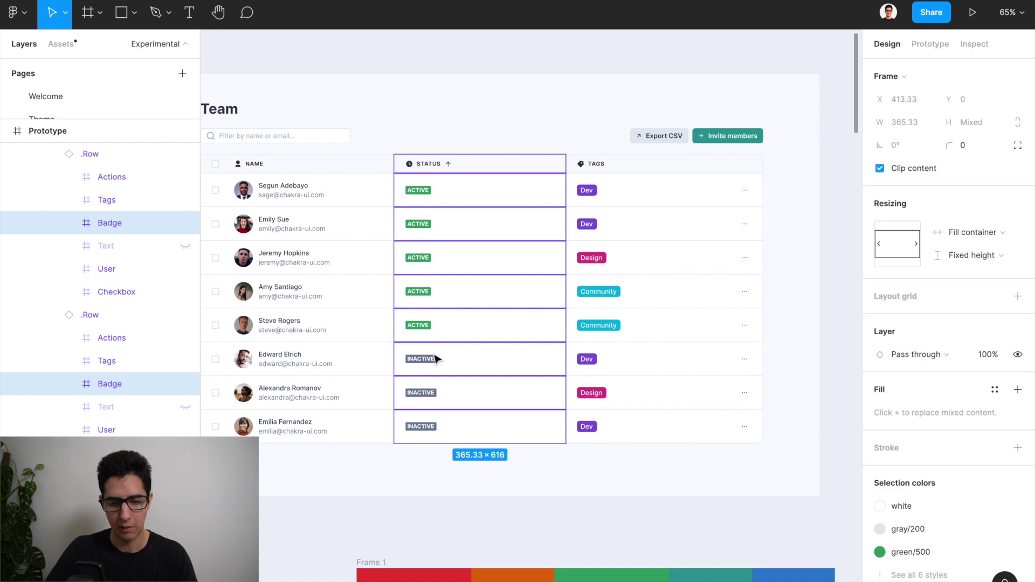
Try hiding only the Badge cell in the table's second row, undo it, and step the selection back out to the parent Table frame
{"action": "left_click", "coordinate": [425, 223]}
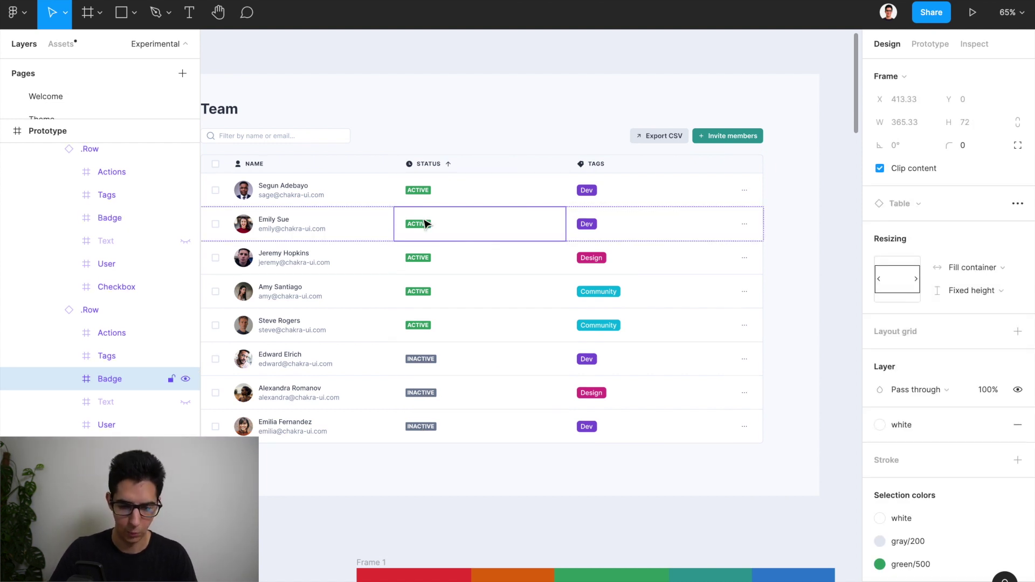
{"action": "key", "text": "ctrl+shift+h"}
{"action": "scroll", "coordinate": [528, 228], "scroll_direction": "left", "scroll_amount": 2}
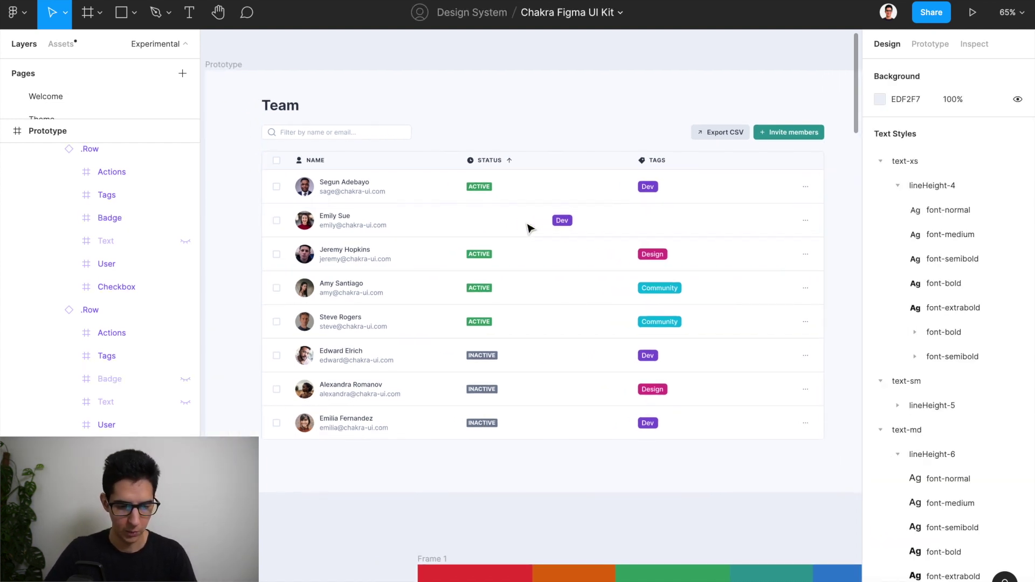
{"action": "scroll", "coordinate": [528, 228], "scroll_direction": "right", "scroll_amount": 1}
{"action": "key", "text": "ctrl+z"}
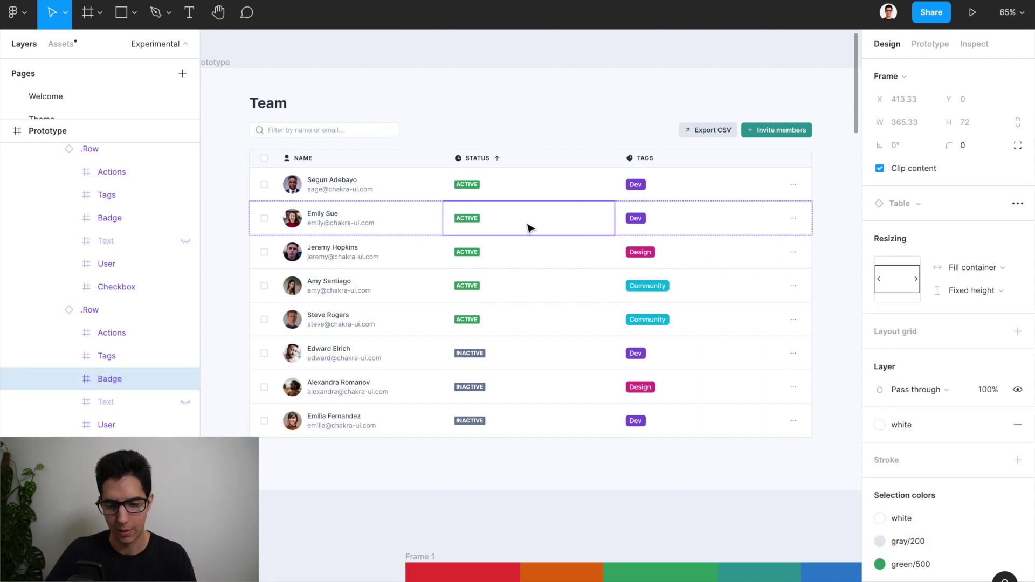
{"action": "key", "text": "Escape"}
{"action": "key", "text": "Escape"}
{"action": "key", "text": "Escape"}
{"action": "scroll", "coordinate": [617, 65], "scroll_direction": "up", "scroll_amount": 1}
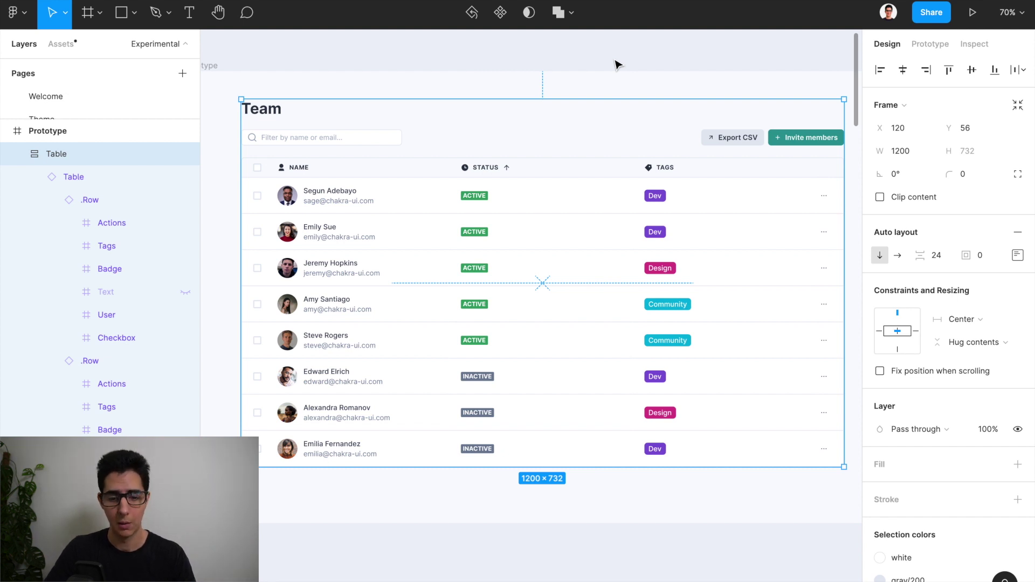
Find the .Row component set in the Table documentation frame and examine its Default variant and State options
{"action": "scroll", "coordinate": [618, 63], "scroll_direction": "down", "scroll_amount": 6}
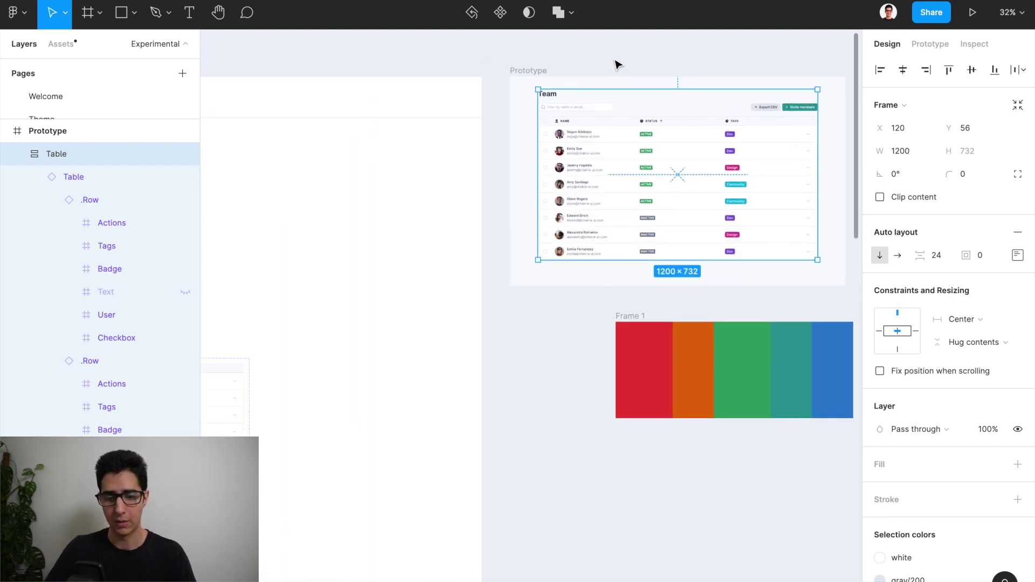
{"action": "scroll", "coordinate": [618, 64], "scroll_direction": "left", "scroll_amount": 3}
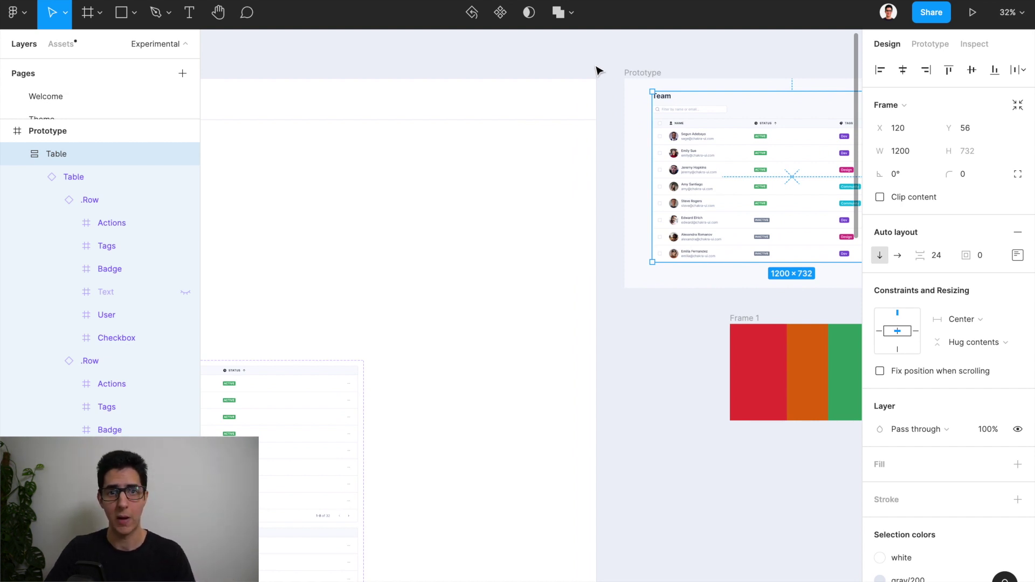
{"action": "scroll", "coordinate": [522, 92], "scroll_direction": "left", "scroll_amount": 10}
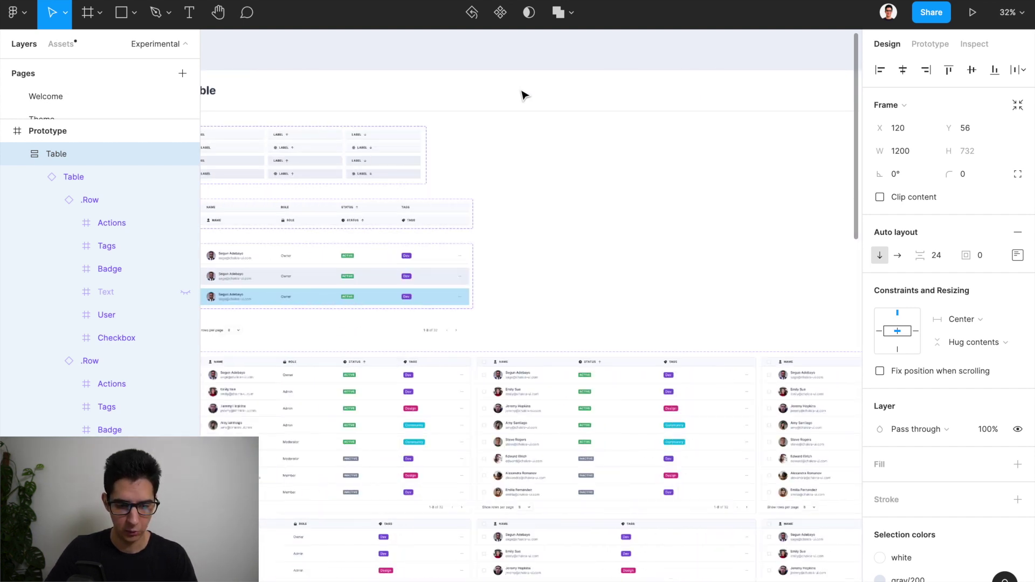
{"action": "scroll", "coordinate": [522, 94], "scroll_direction": "left", "scroll_amount": 5}
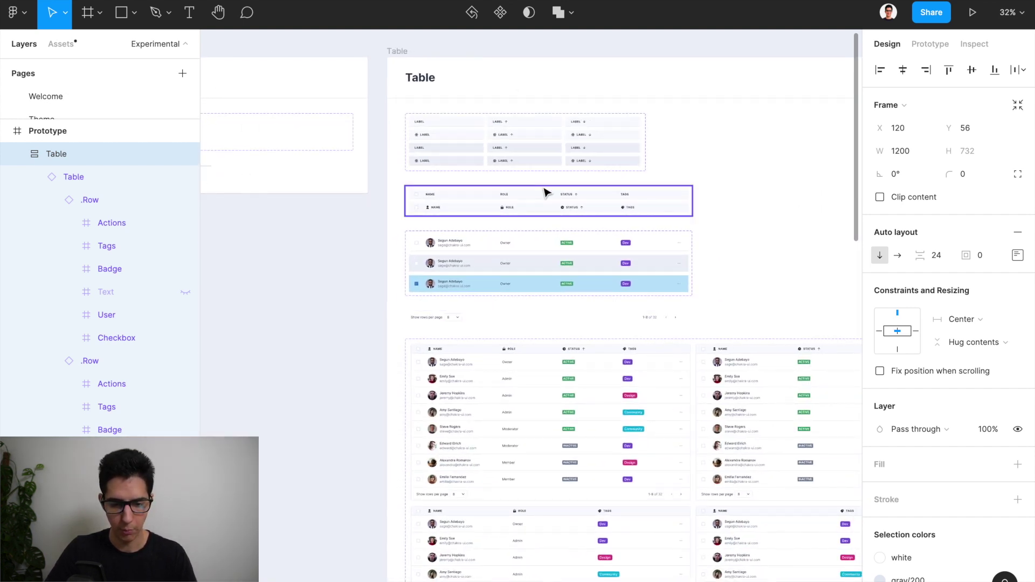
{"action": "scroll", "coordinate": [523, 261], "scroll_direction": "up", "scroll_amount": 5}
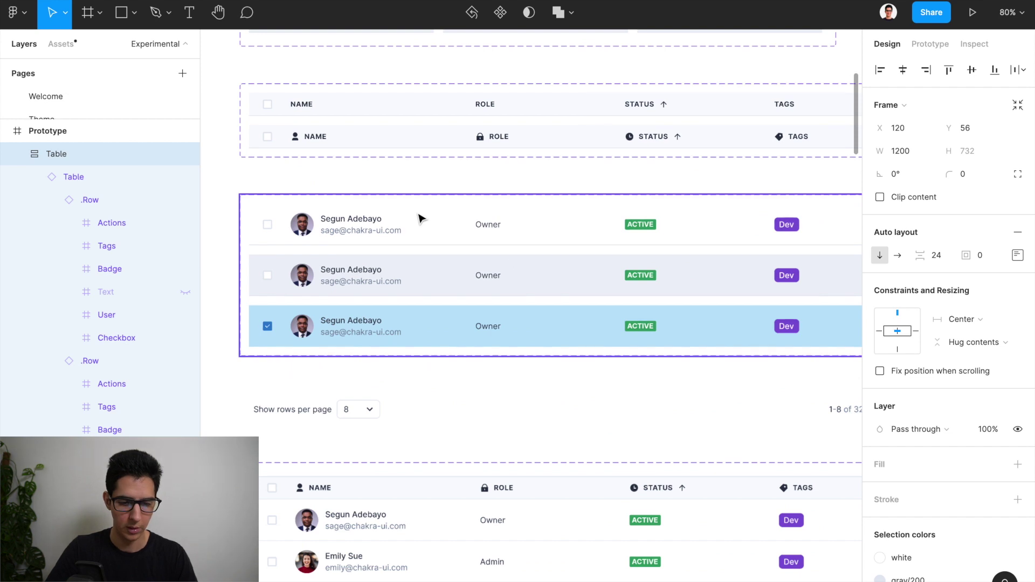
{"action": "left_click", "coordinate": [421, 218]}
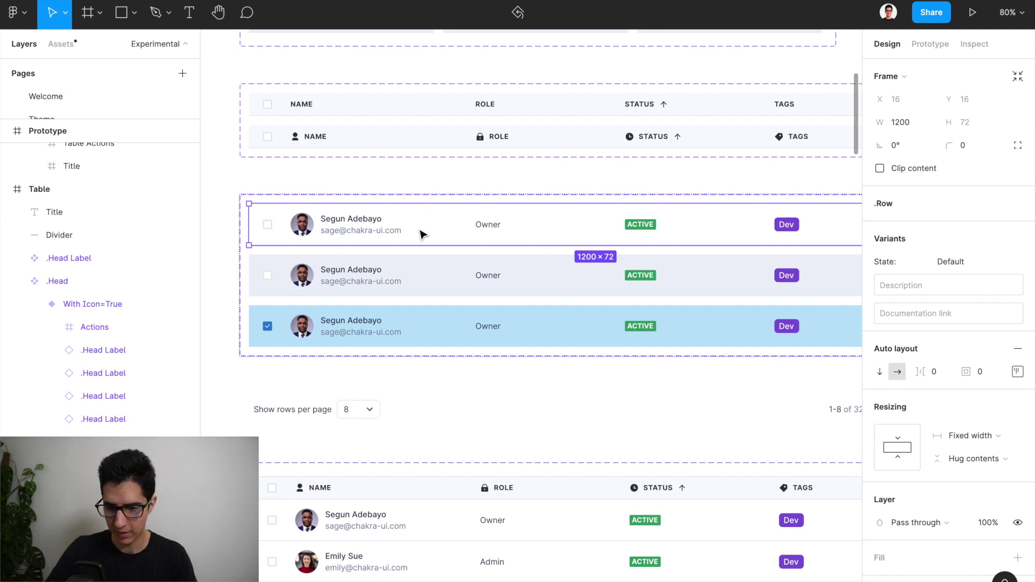
{"action": "left_click", "coordinate": [386, 196]}
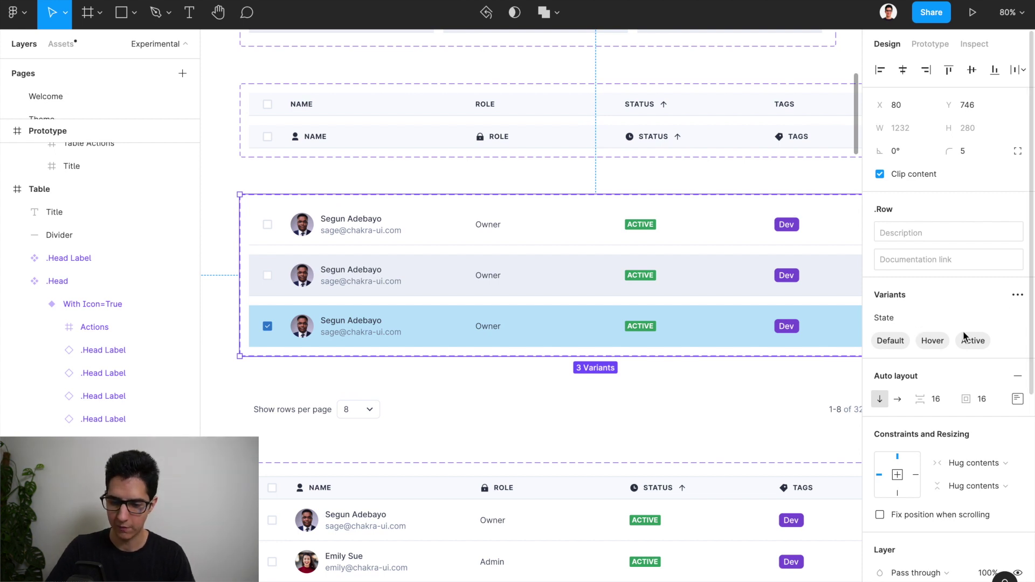
{"action": "scroll", "coordinate": [552, 308], "scroll_direction": "right", "scroll_amount": 3}
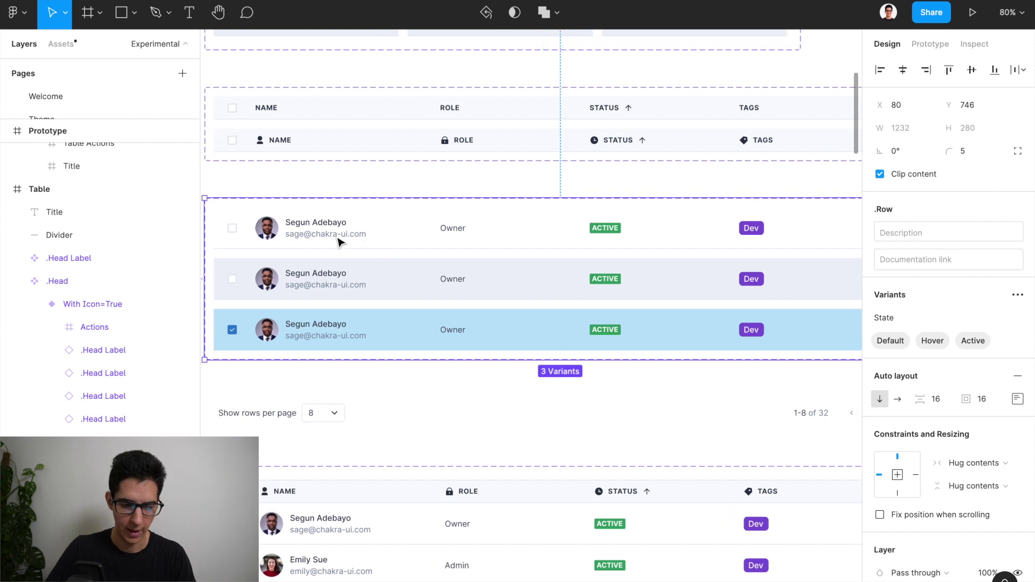
{"action": "scroll", "coordinate": [345, 243], "scroll_direction": "left", "scroll_amount": 2}
Compare the .Row set's Default and Hover variants, and check the fill style of the Hover variant's User cell
{"action": "left_click", "coordinate": [395, 231]}
{"action": "scroll", "coordinate": [396, 233], "scroll_direction": "up", "scroll_amount": 3}
{"action": "scroll", "coordinate": [395, 233], "scroll_direction": "up", "scroll_amount": 2}
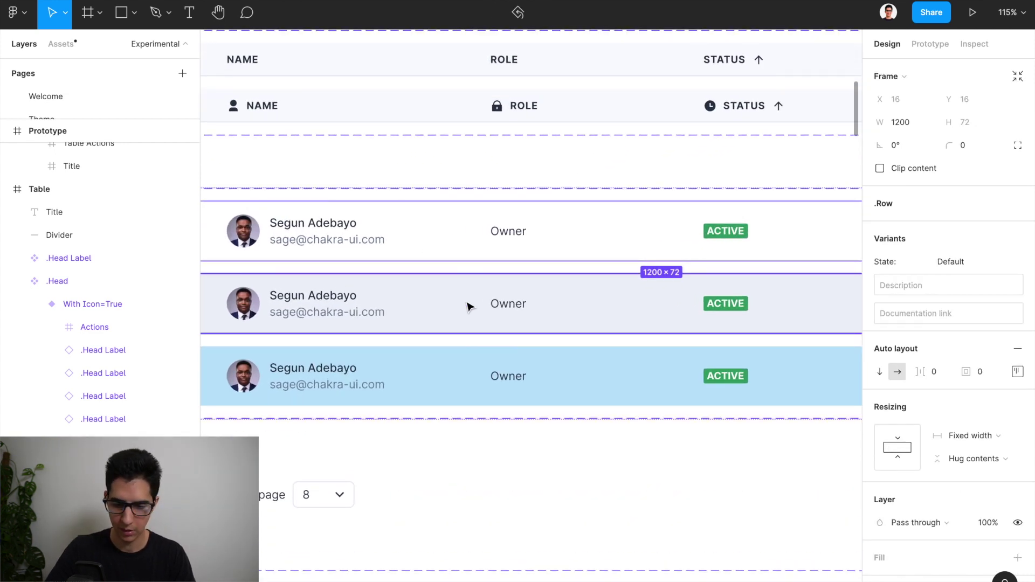
{"action": "scroll", "coordinate": [927, 446], "scroll_direction": "down", "scroll_amount": 3}
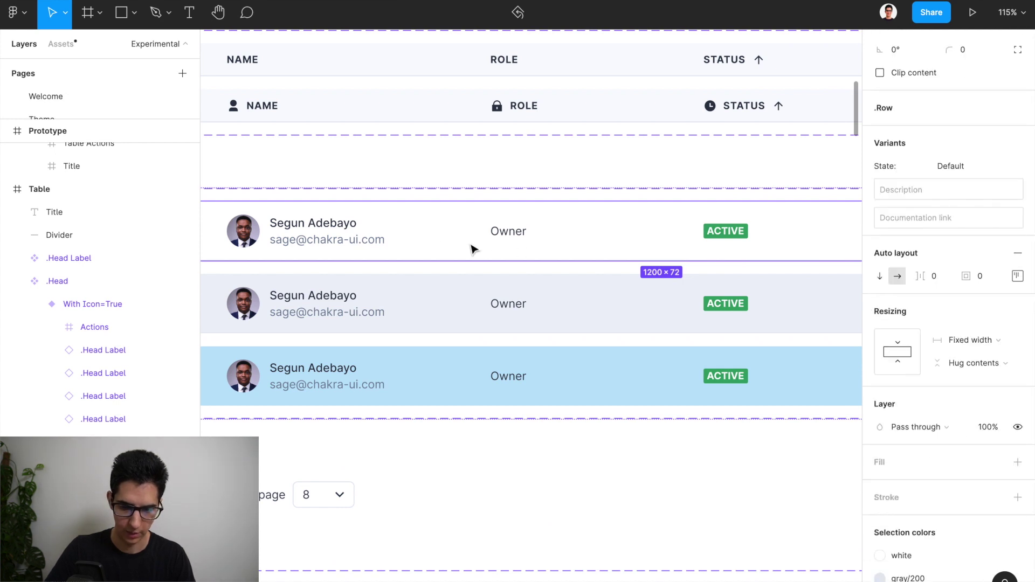
{"action": "left_click", "coordinate": [446, 300]}
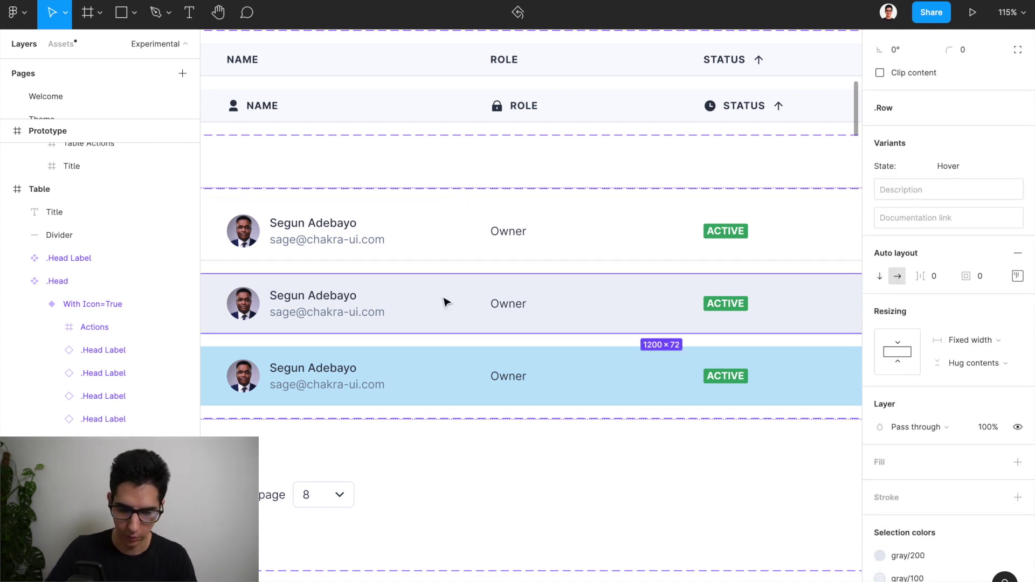
{"action": "double_click", "coordinate": [441, 300]}
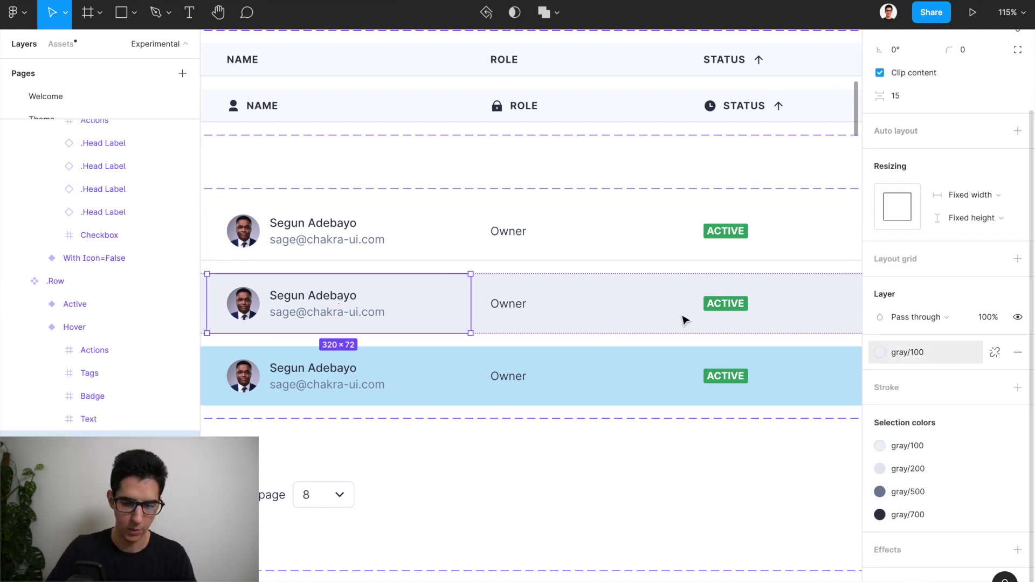
{"action": "left_click", "coordinate": [386, 231]}
{"action": "left_click", "coordinate": [432, 311]}
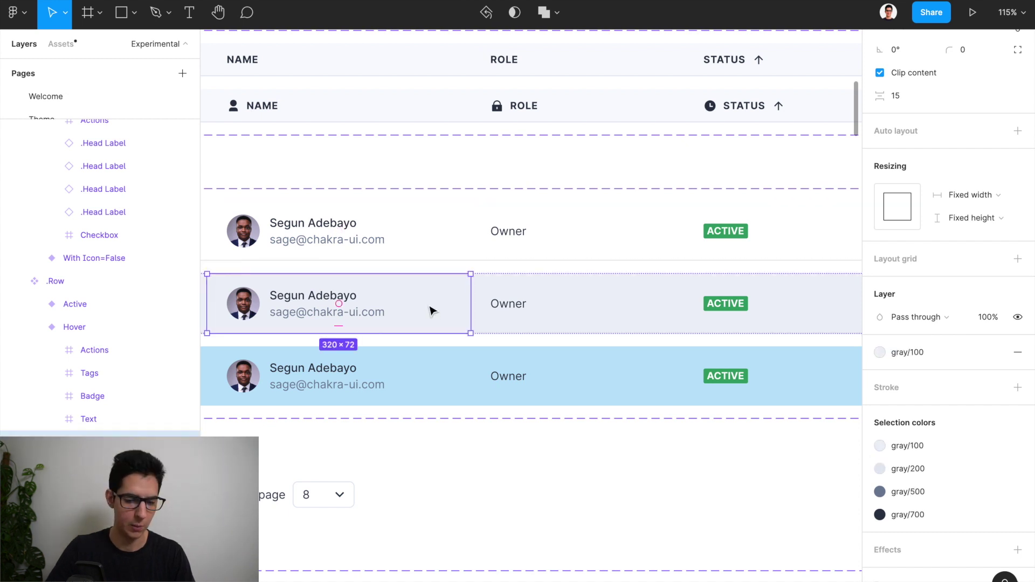
{"action": "scroll", "coordinate": [432, 311], "scroll_direction": "down", "scroll_amount": 3}
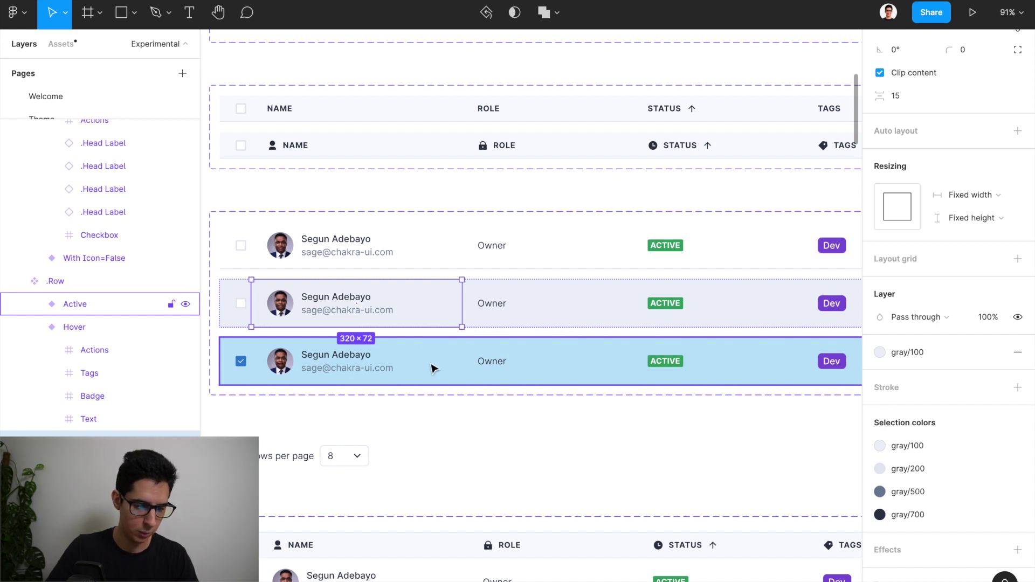
Select the .Row component set and show the prototype interactions connecting its Default, Hover and Active variants
{"action": "left_click", "coordinate": [444, 217]}
{"action": "scroll", "coordinate": [892, 106], "scroll_direction": "up", "scroll_amount": 4}
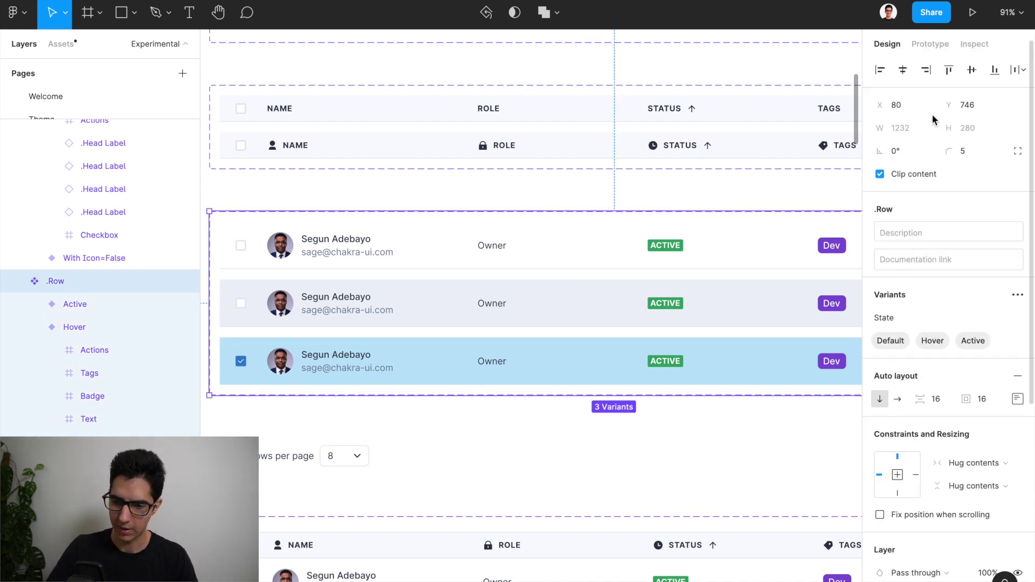
{"action": "left_click", "coordinate": [930, 44]}
{"action": "scroll", "coordinate": [583, 226], "scroll_direction": "right", "scroll_amount": 10}
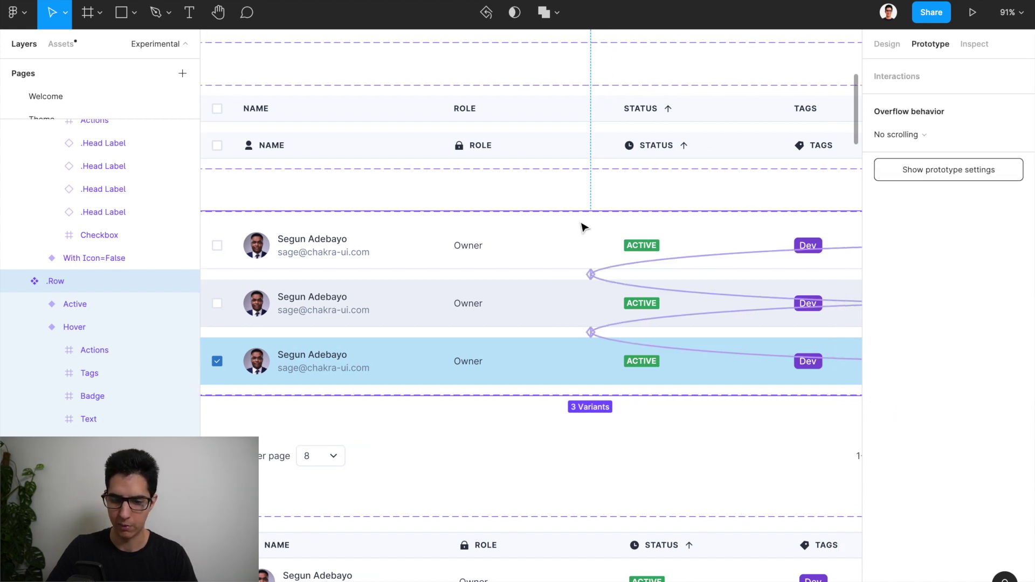
Inspect the .Row set's prototype interactions from the Default variant to Hover and from Hover back to Default
{"action": "scroll", "coordinate": [583, 226], "scroll_direction": "left", "scroll_amount": 1}
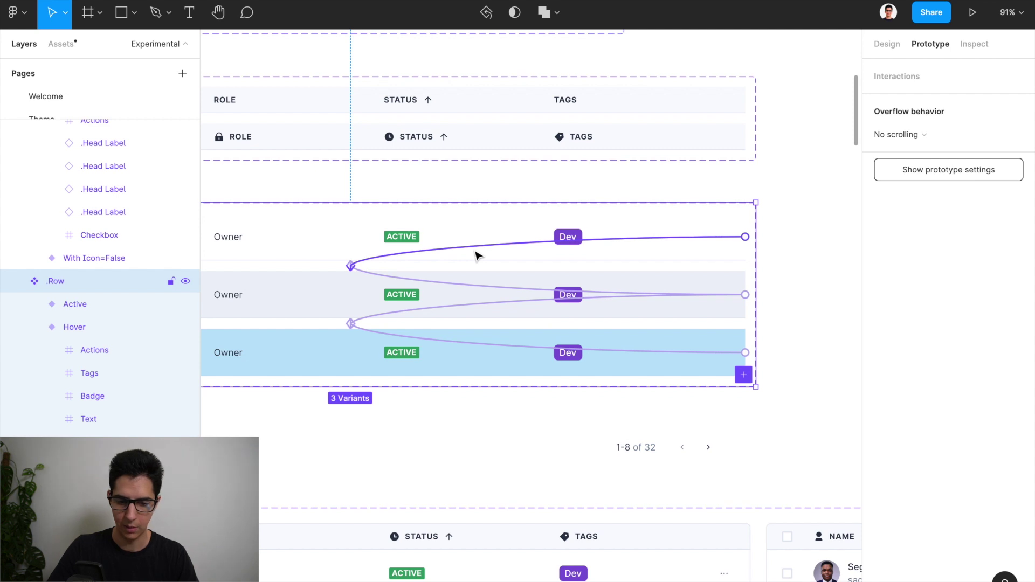
{"action": "scroll", "coordinate": [476, 256], "scroll_direction": "up", "scroll_amount": 3}
{"action": "left_click", "coordinate": [423, 254]}
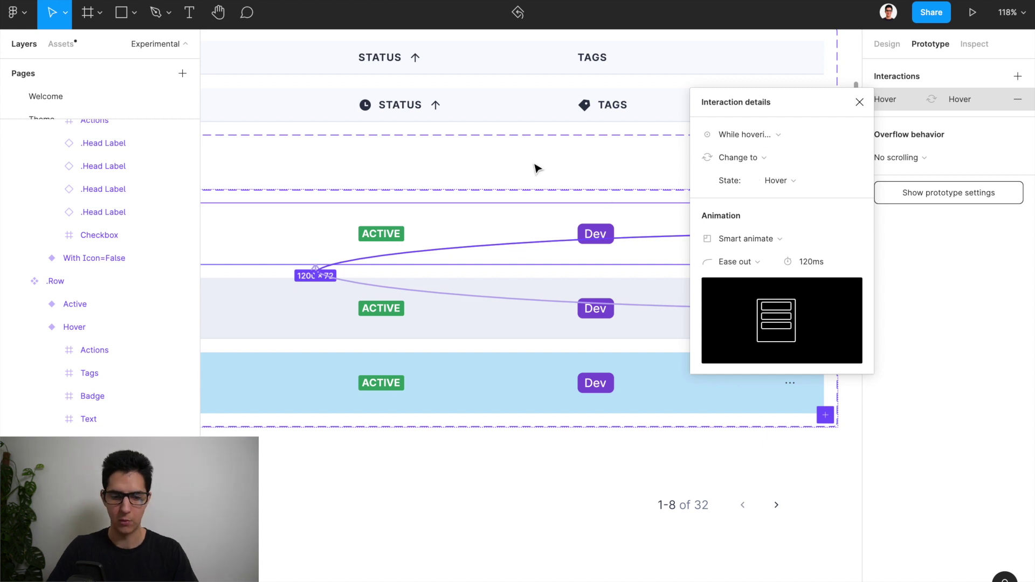
{"action": "left_click", "coordinate": [523, 186]}
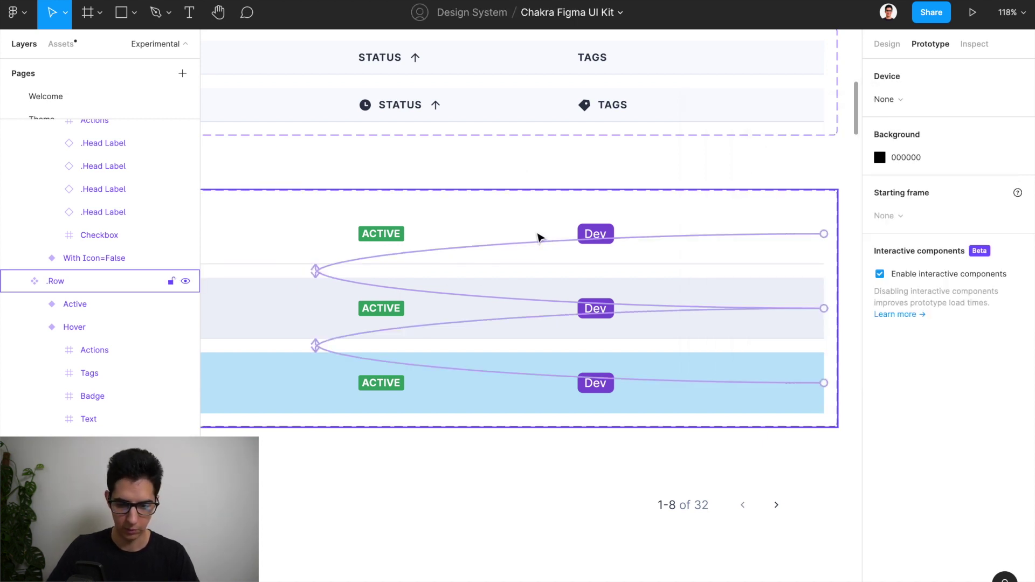
{"action": "left_click", "coordinate": [498, 303]}
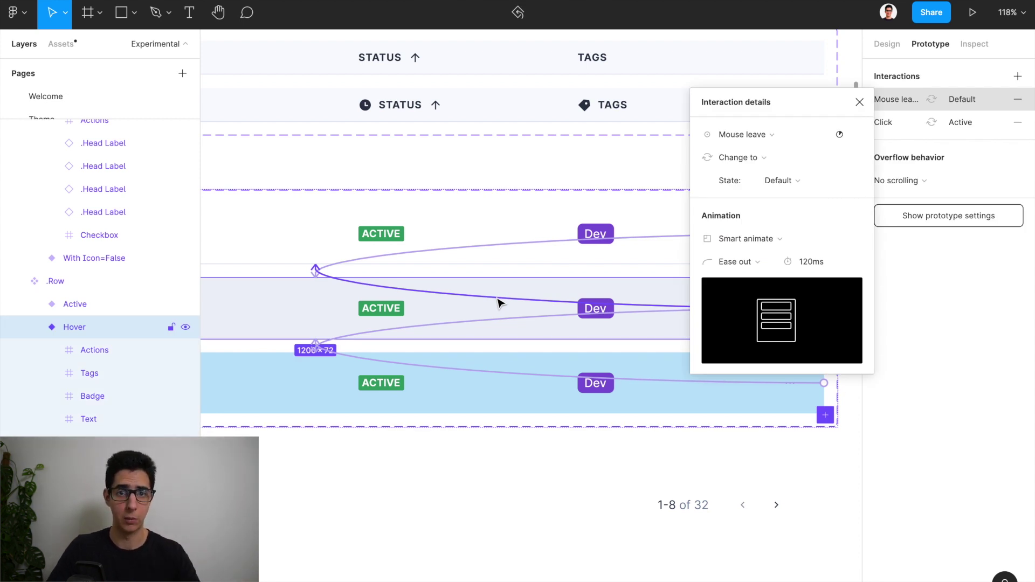
{"action": "left_click", "coordinate": [447, 172]}
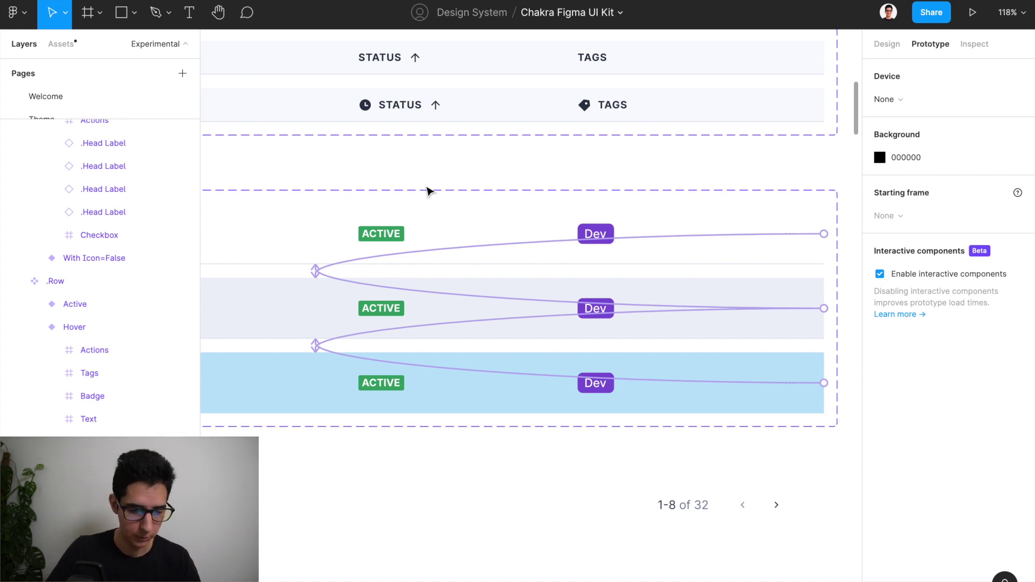
Inspect the click interactions that switch the .Row set between its Hover and Active variants, and close the interaction details
{"action": "left_click", "coordinate": [440, 329]}
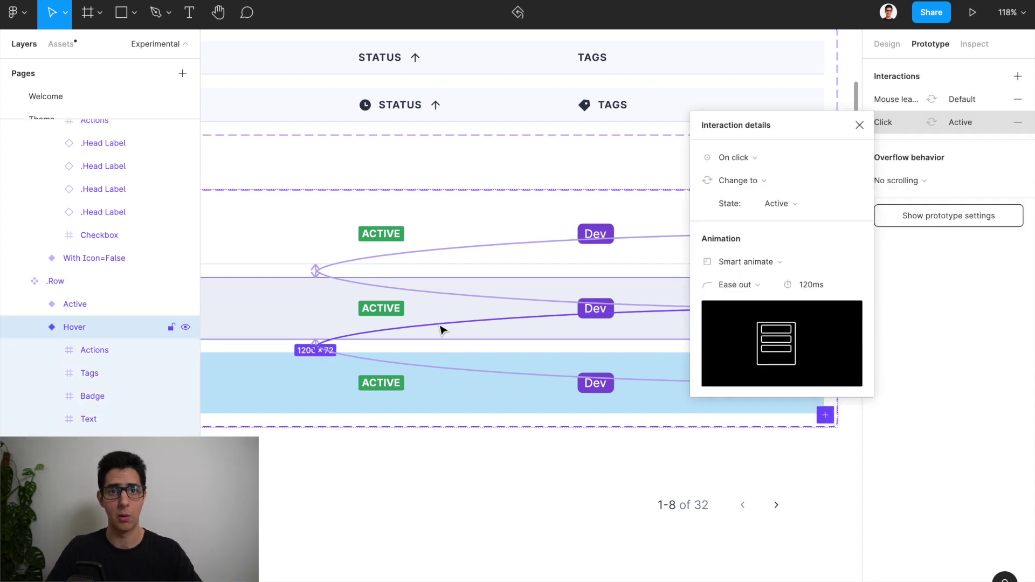
{"action": "left_click", "coordinate": [452, 371]}
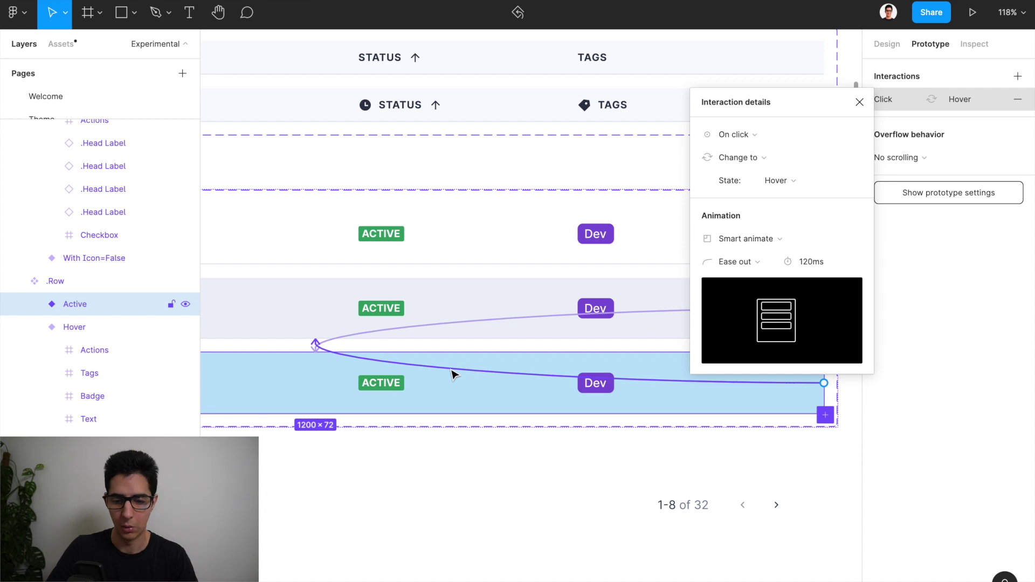
{"action": "left_click", "coordinate": [487, 170]}
Select the Prototype frame containing the Team table and run it in presentation view
{"action": "scroll", "coordinate": [488, 171], "scroll_direction": "down", "scroll_amount": 5}
{"action": "scroll", "coordinate": [487, 171], "scroll_direction": "down", "scroll_amount": 10}
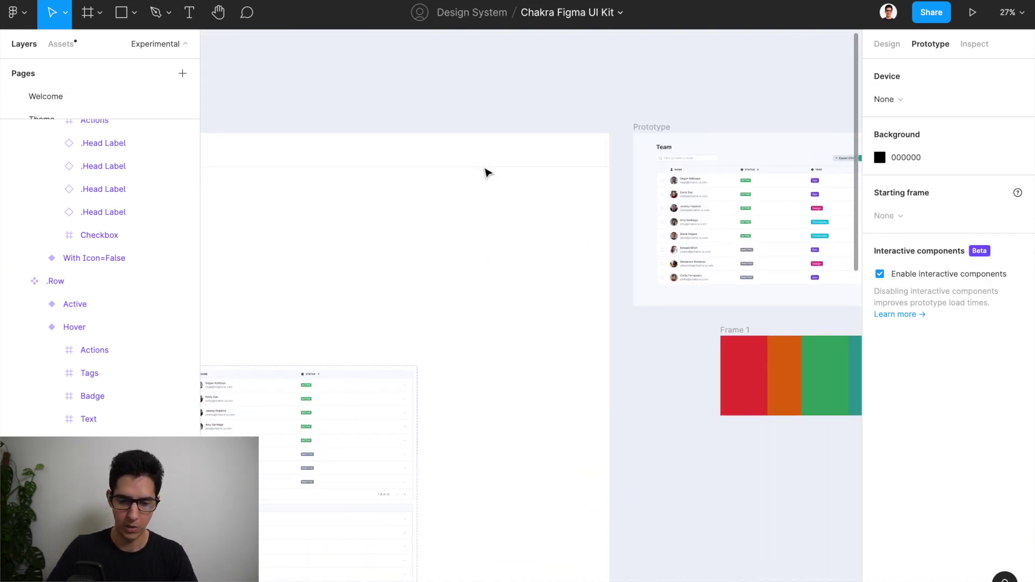
{"action": "scroll", "coordinate": [488, 172], "scroll_direction": "right", "scroll_amount": 5}
{"action": "left_click", "coordinate": [458, 162]}
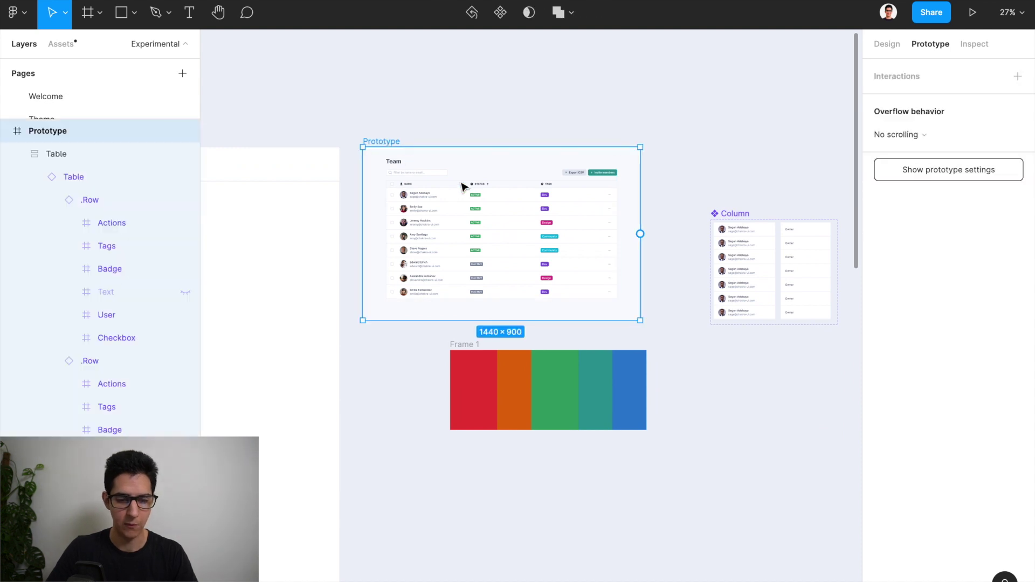
{"action": "scroll", "coordinate": [461, 186], "scroll_direction": "up", "scroll_amount": 5}
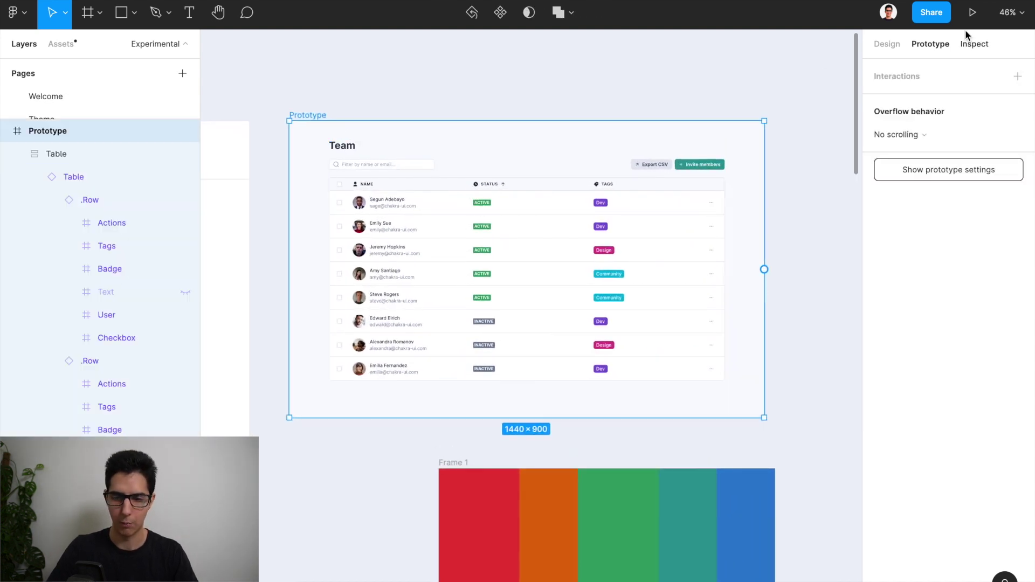
{"action": "left_click", "coordinate": [970, 18]}
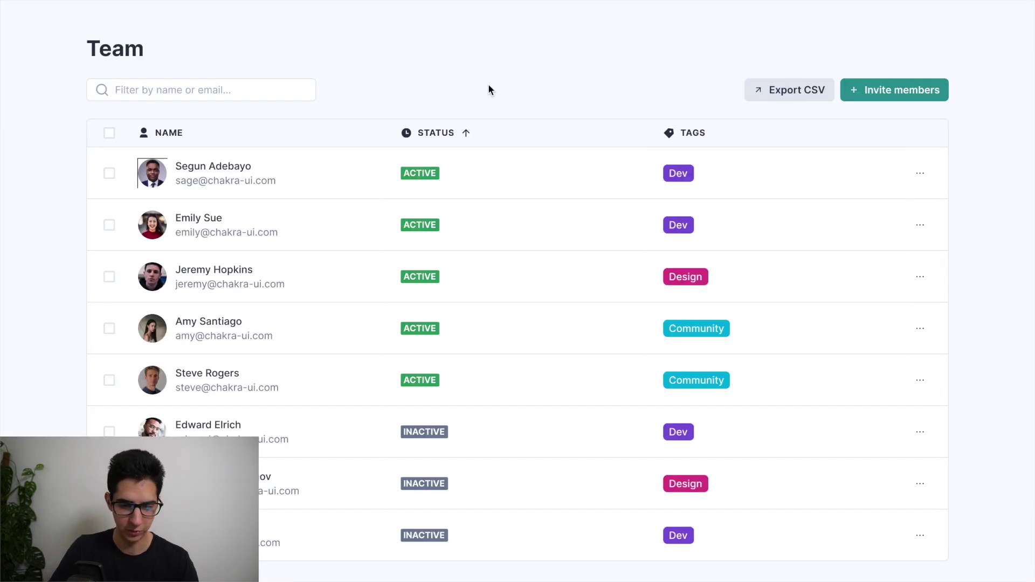
Test the row states in the running prototype by toggling the first row's selection until checked, and select the second and fourth rows
{"action": "left_click", "coordinate": [488, 175]}
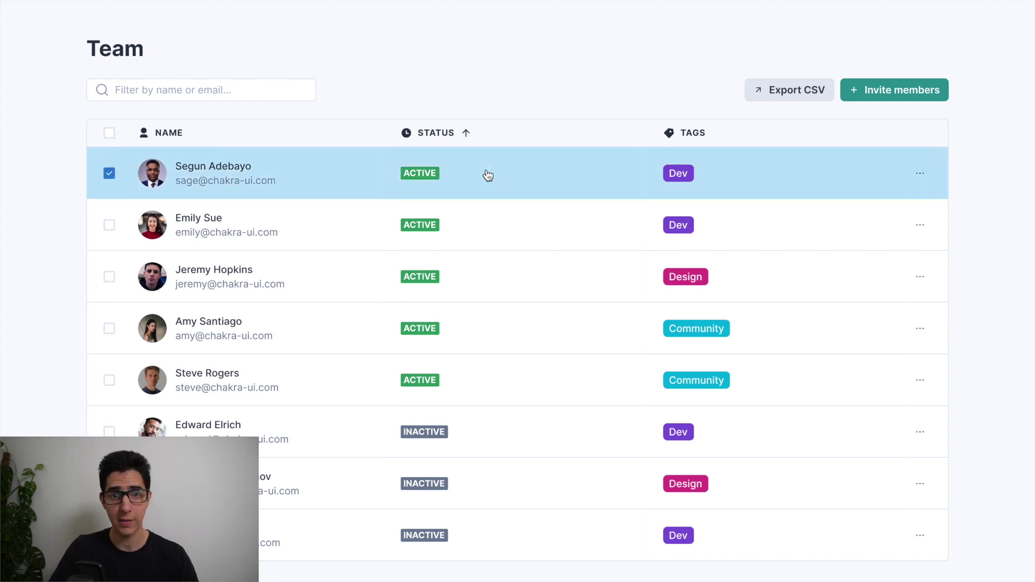
{"action": "left_click", "coordinate": [487, 175]}
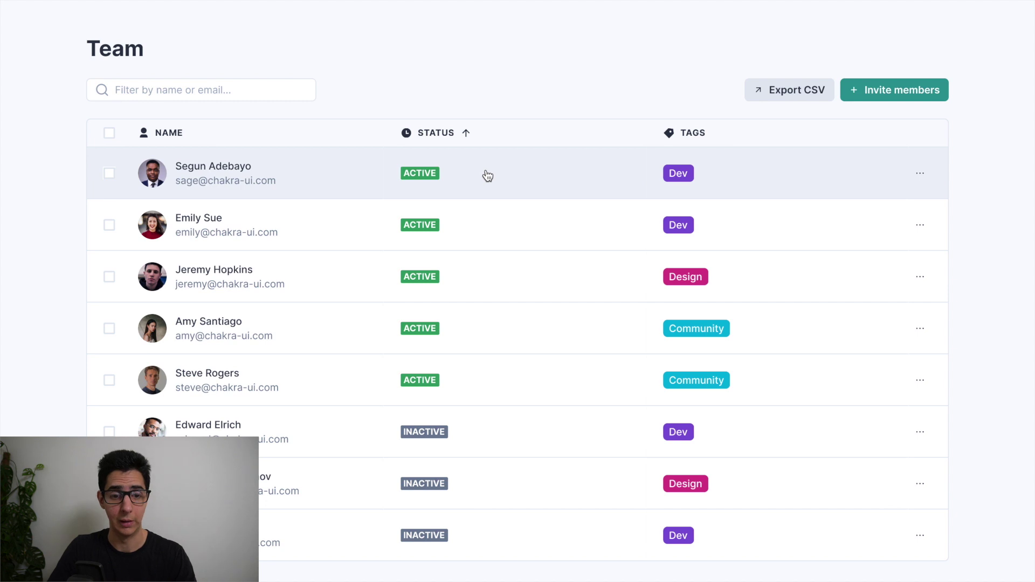
{"action": "left_click", "coordinate": [488, 176]}
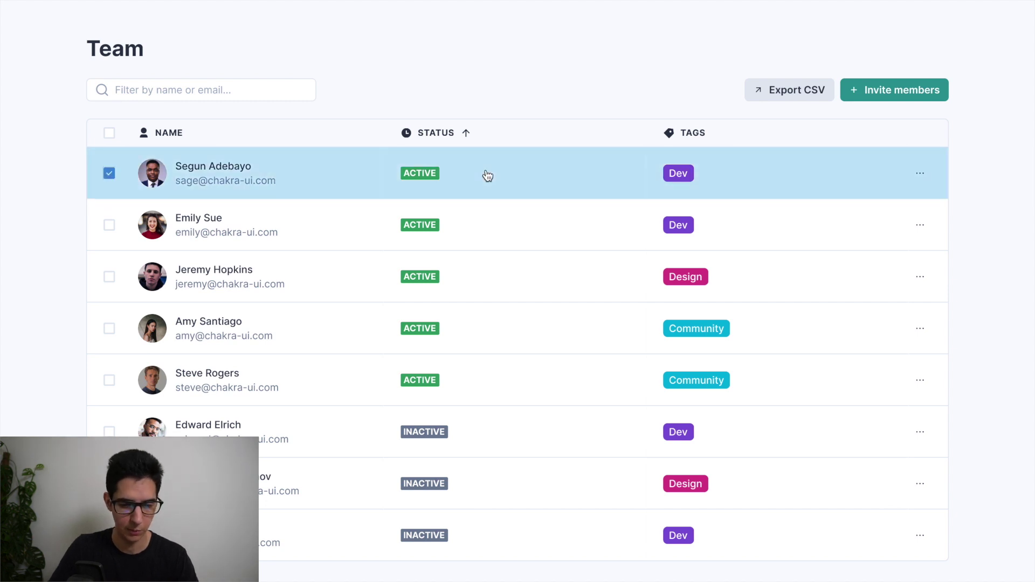
{"action": "left_click", "coordinate": [491, 232]}
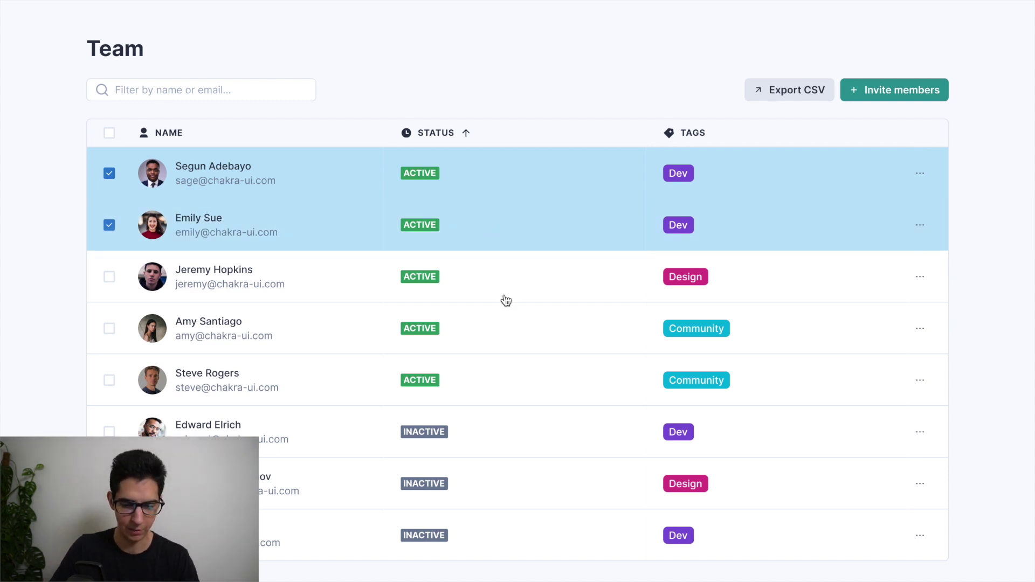
{"action": "left_click", "coordinate": [510, 331]}
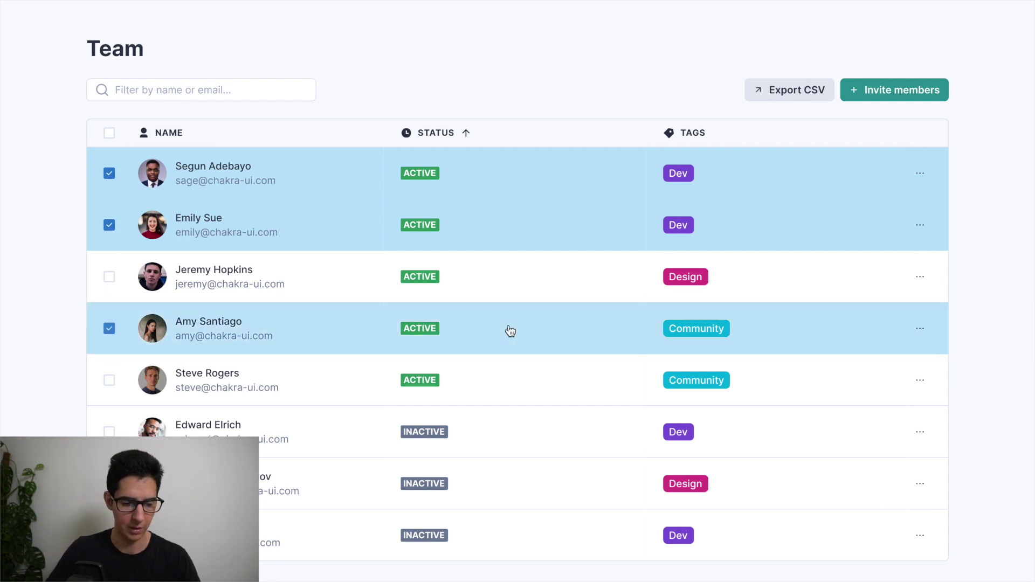